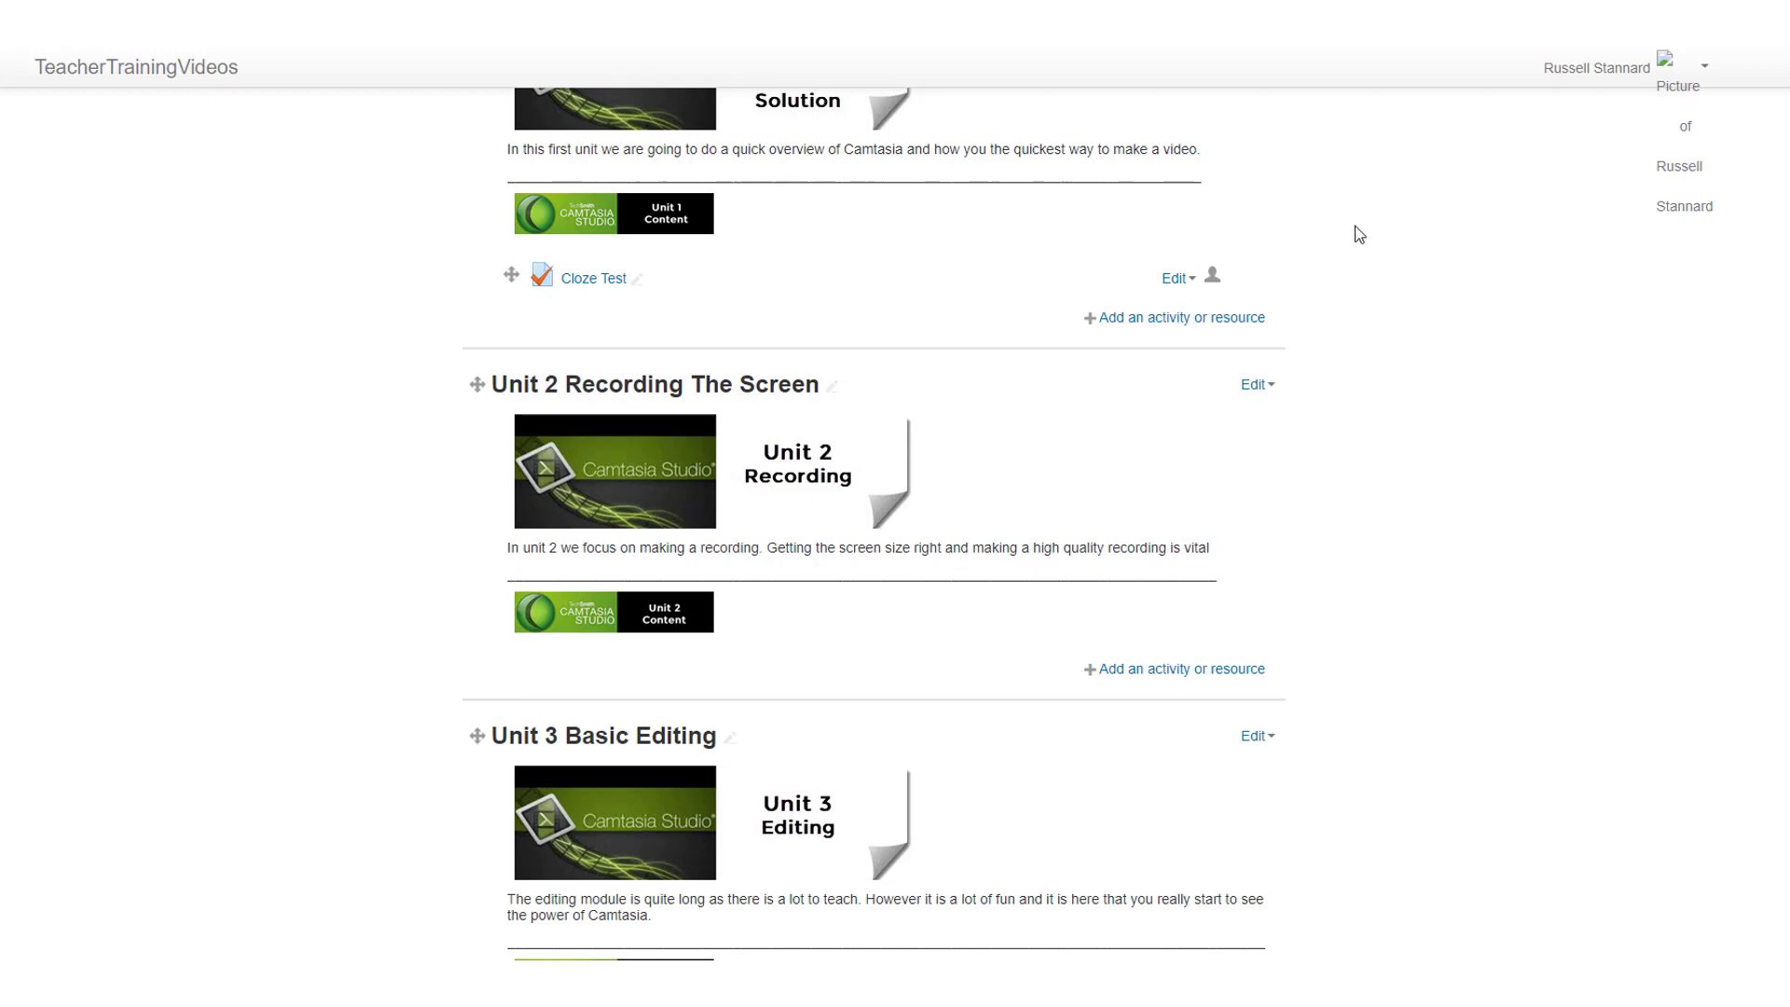
Step: Add a new Quiz activity to Unit 1 of the course
left_click(1167, 322)
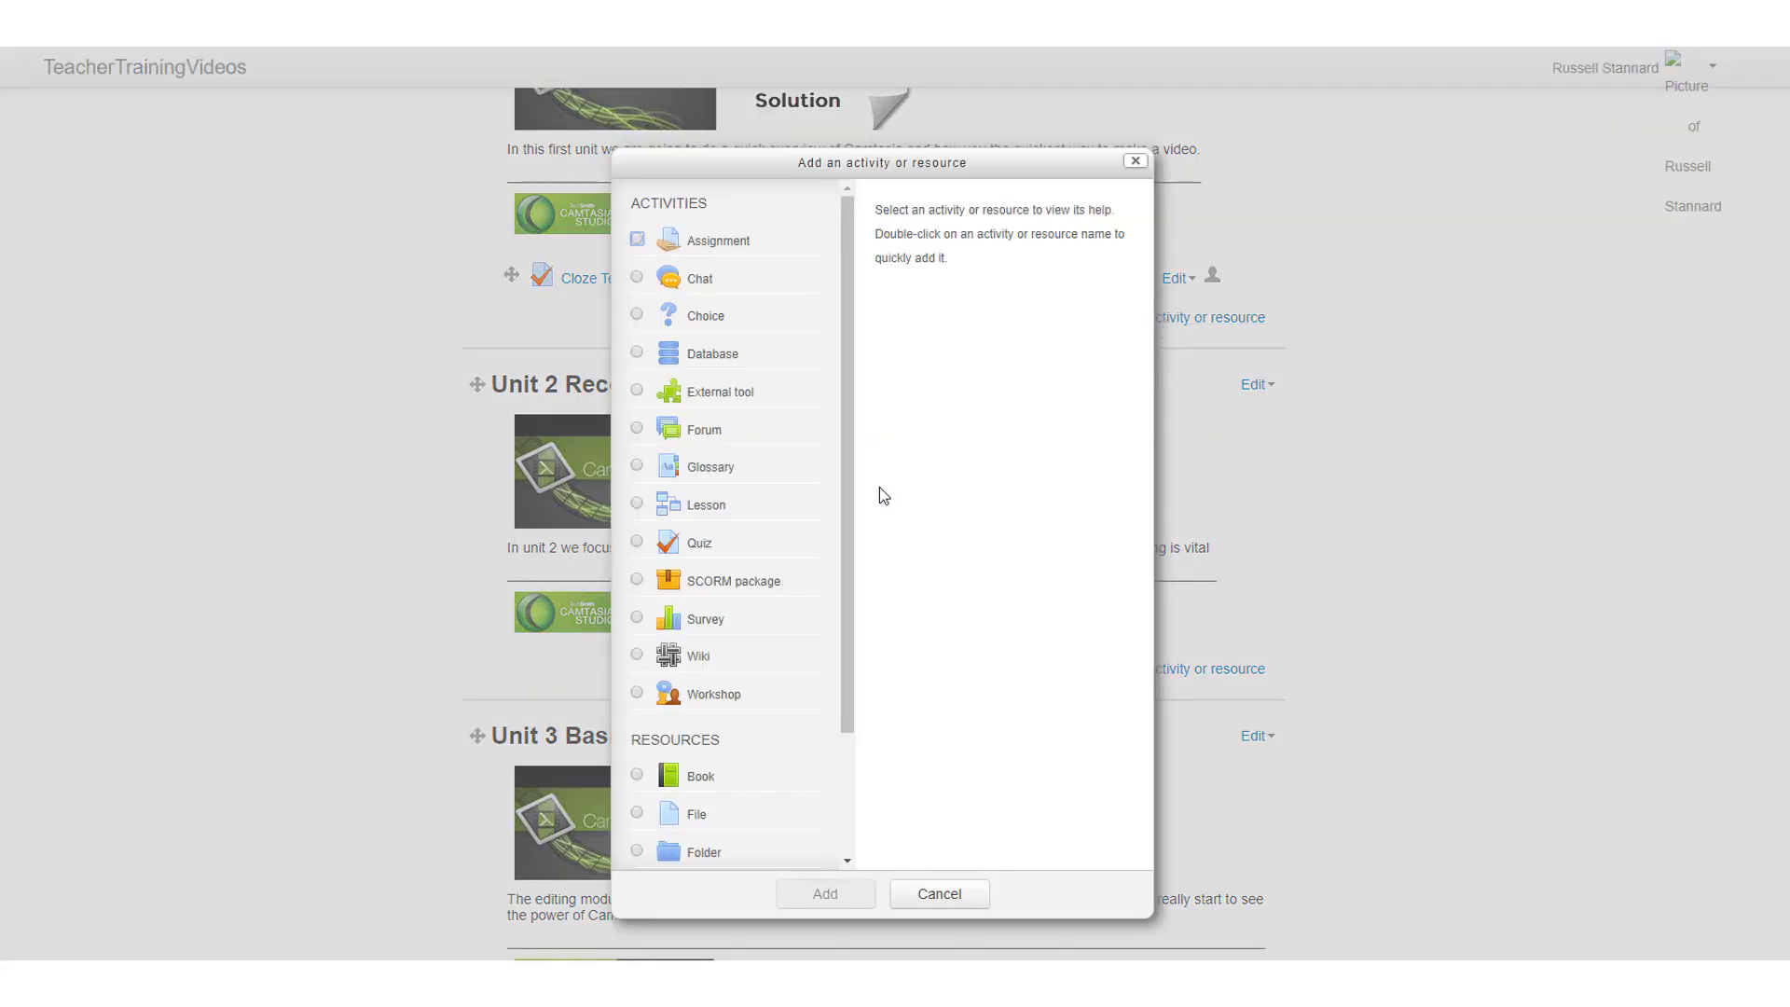
left_click(638, 542)
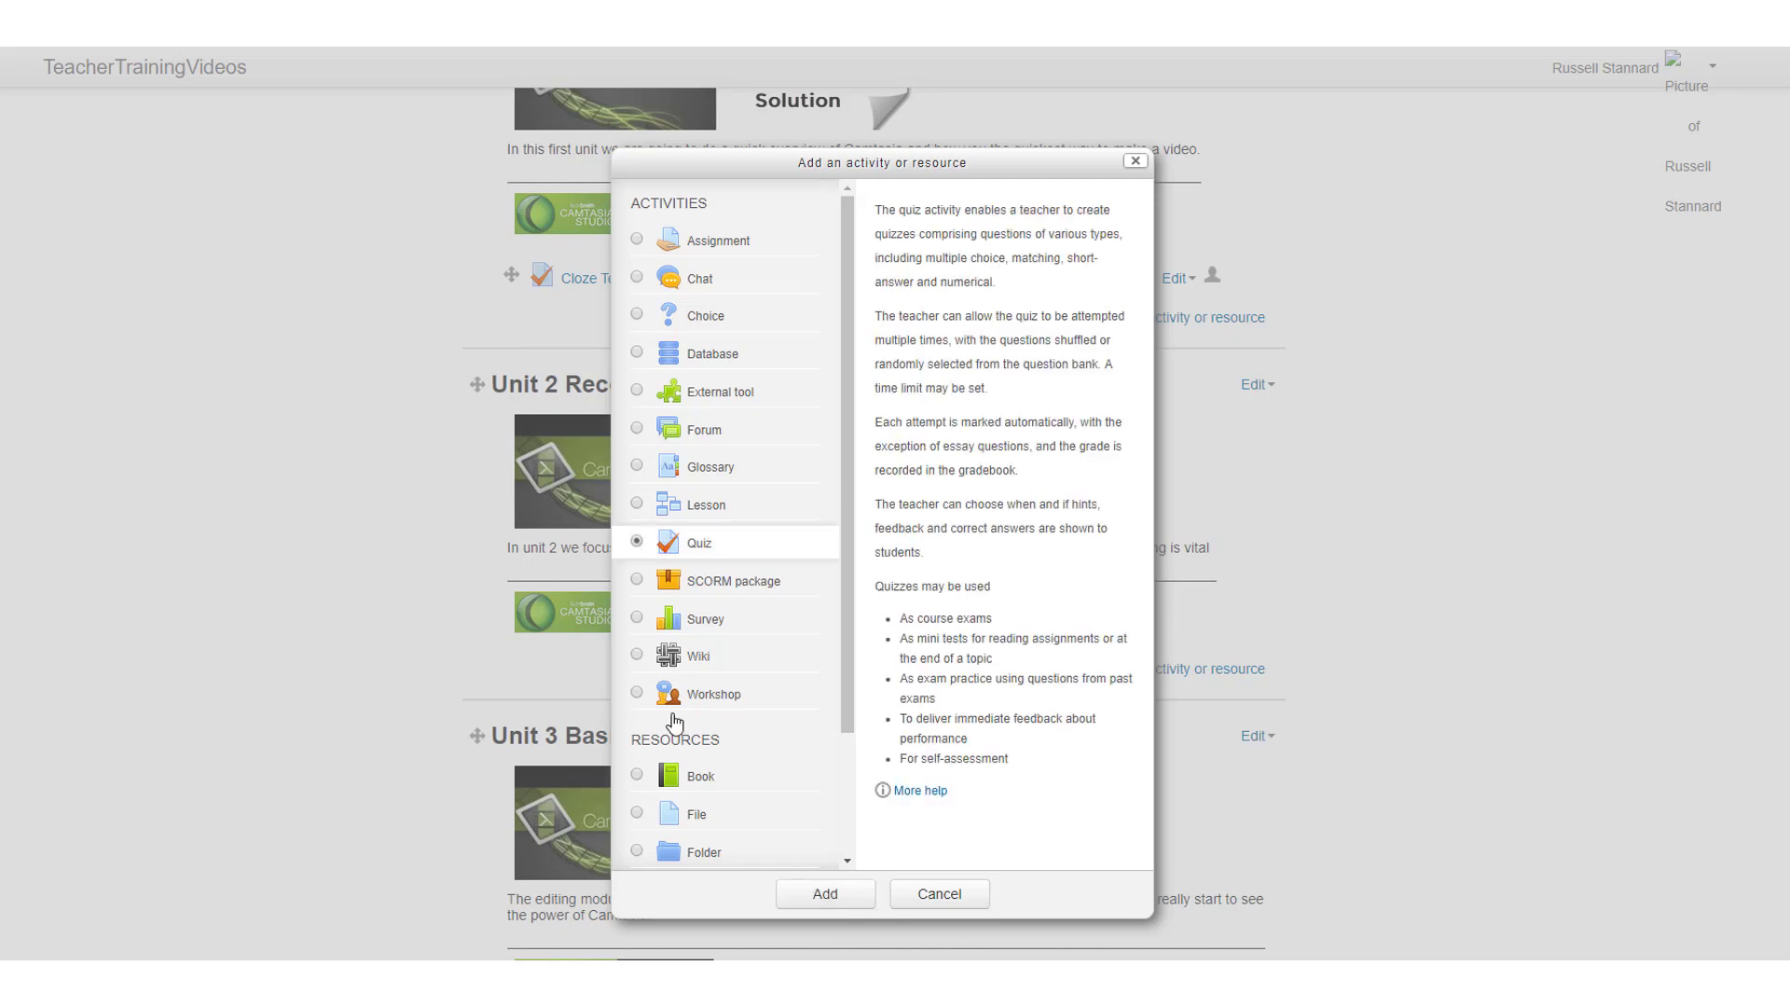
left_click(831, 897)
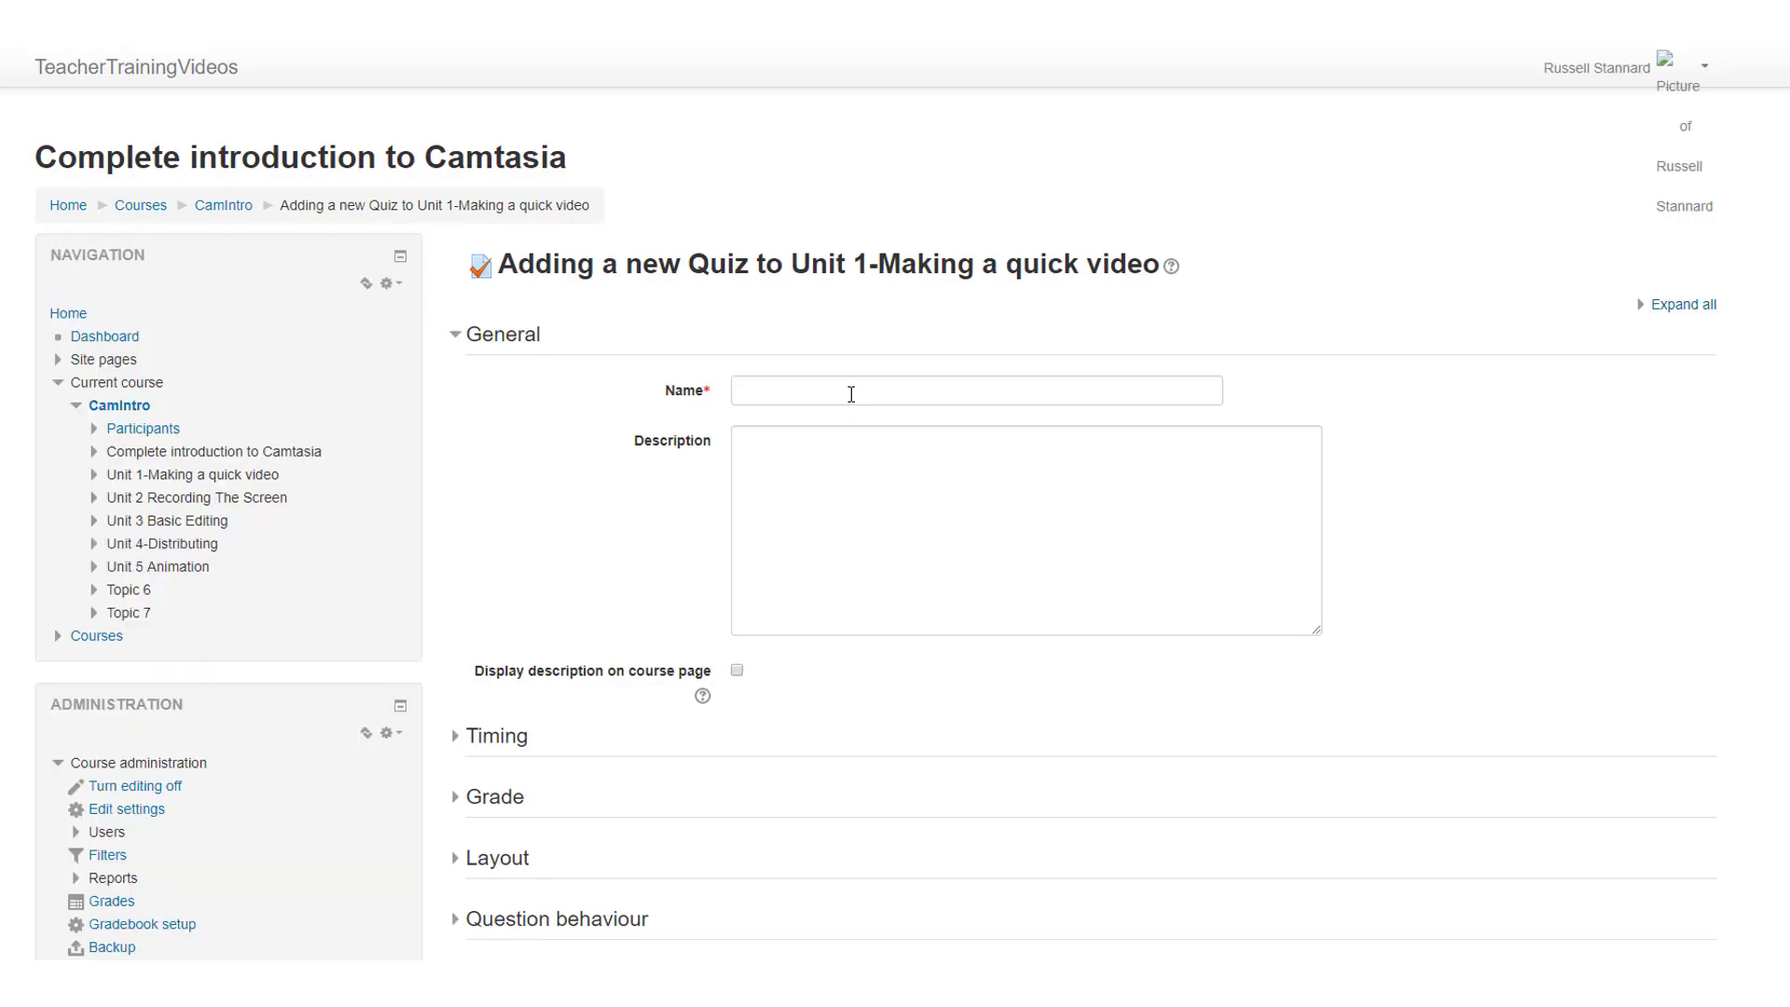
Step: Name the new quiz "Image Cloze", then save and display it
left_click(852, 395)
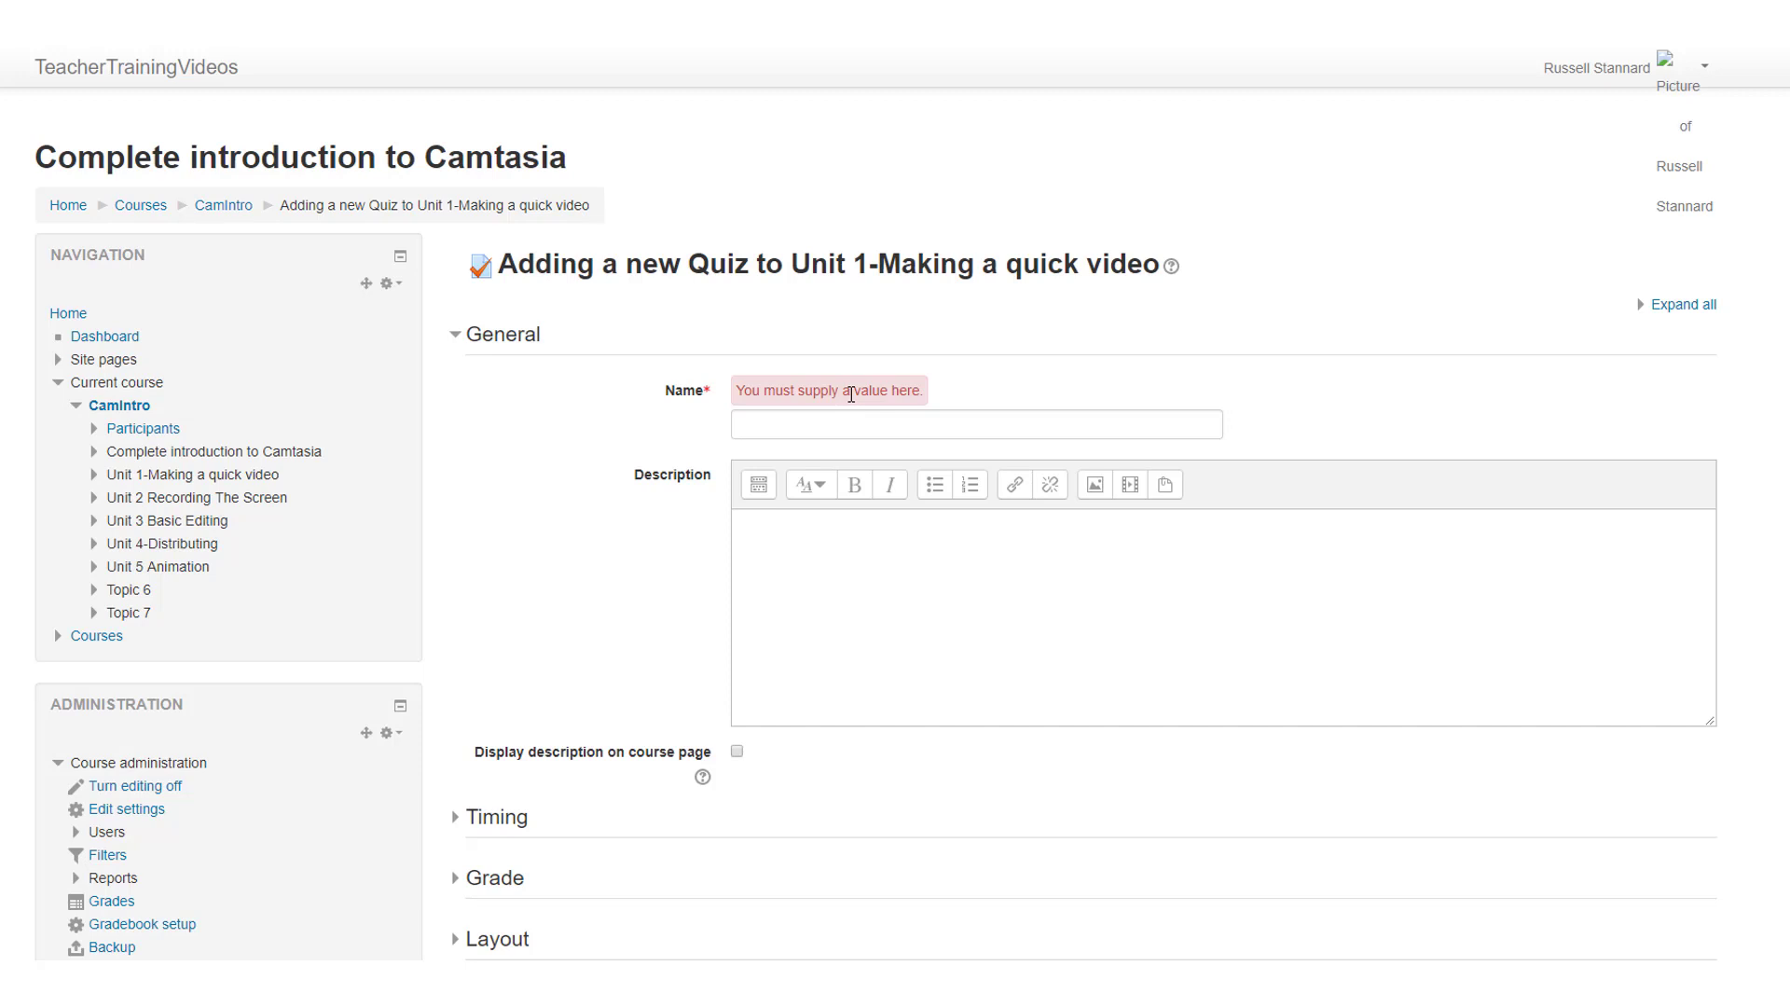
left_click(849, 423)
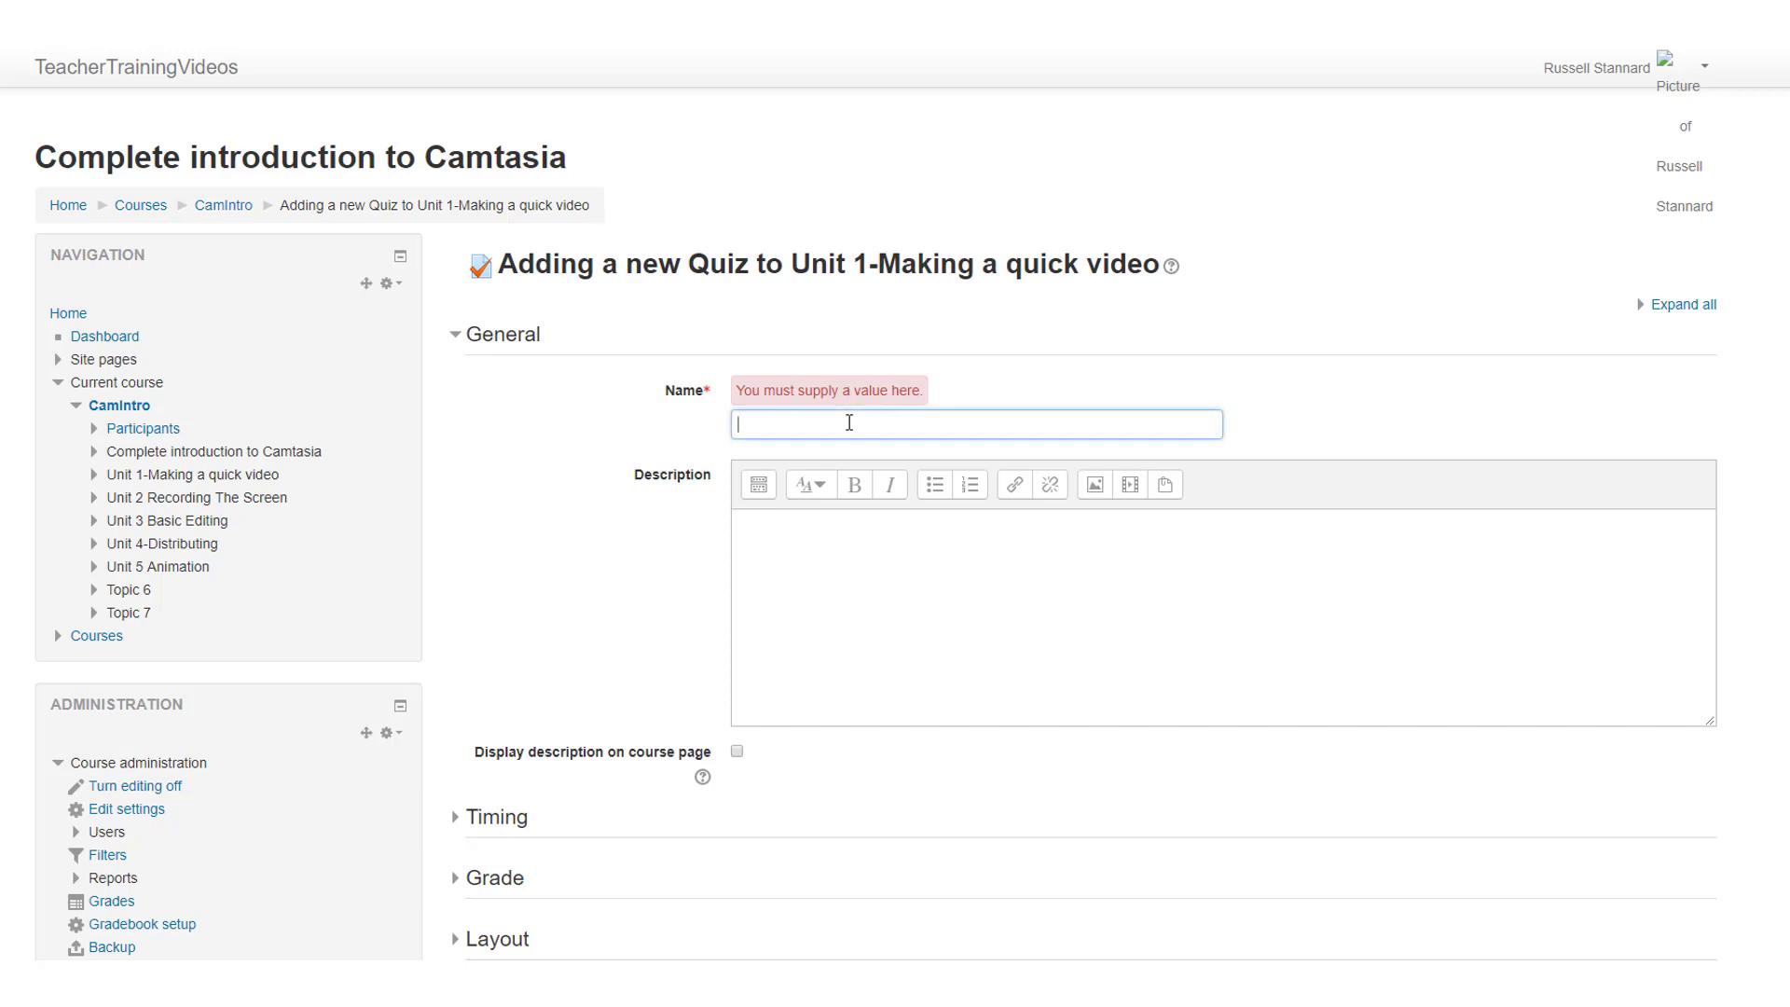
type("Image Cloud")
key("BackSpace")
key("BackSpace")
type("ze")
scroll(1730, 446, "down", 5)
scroll(877, 522, "down", 1)
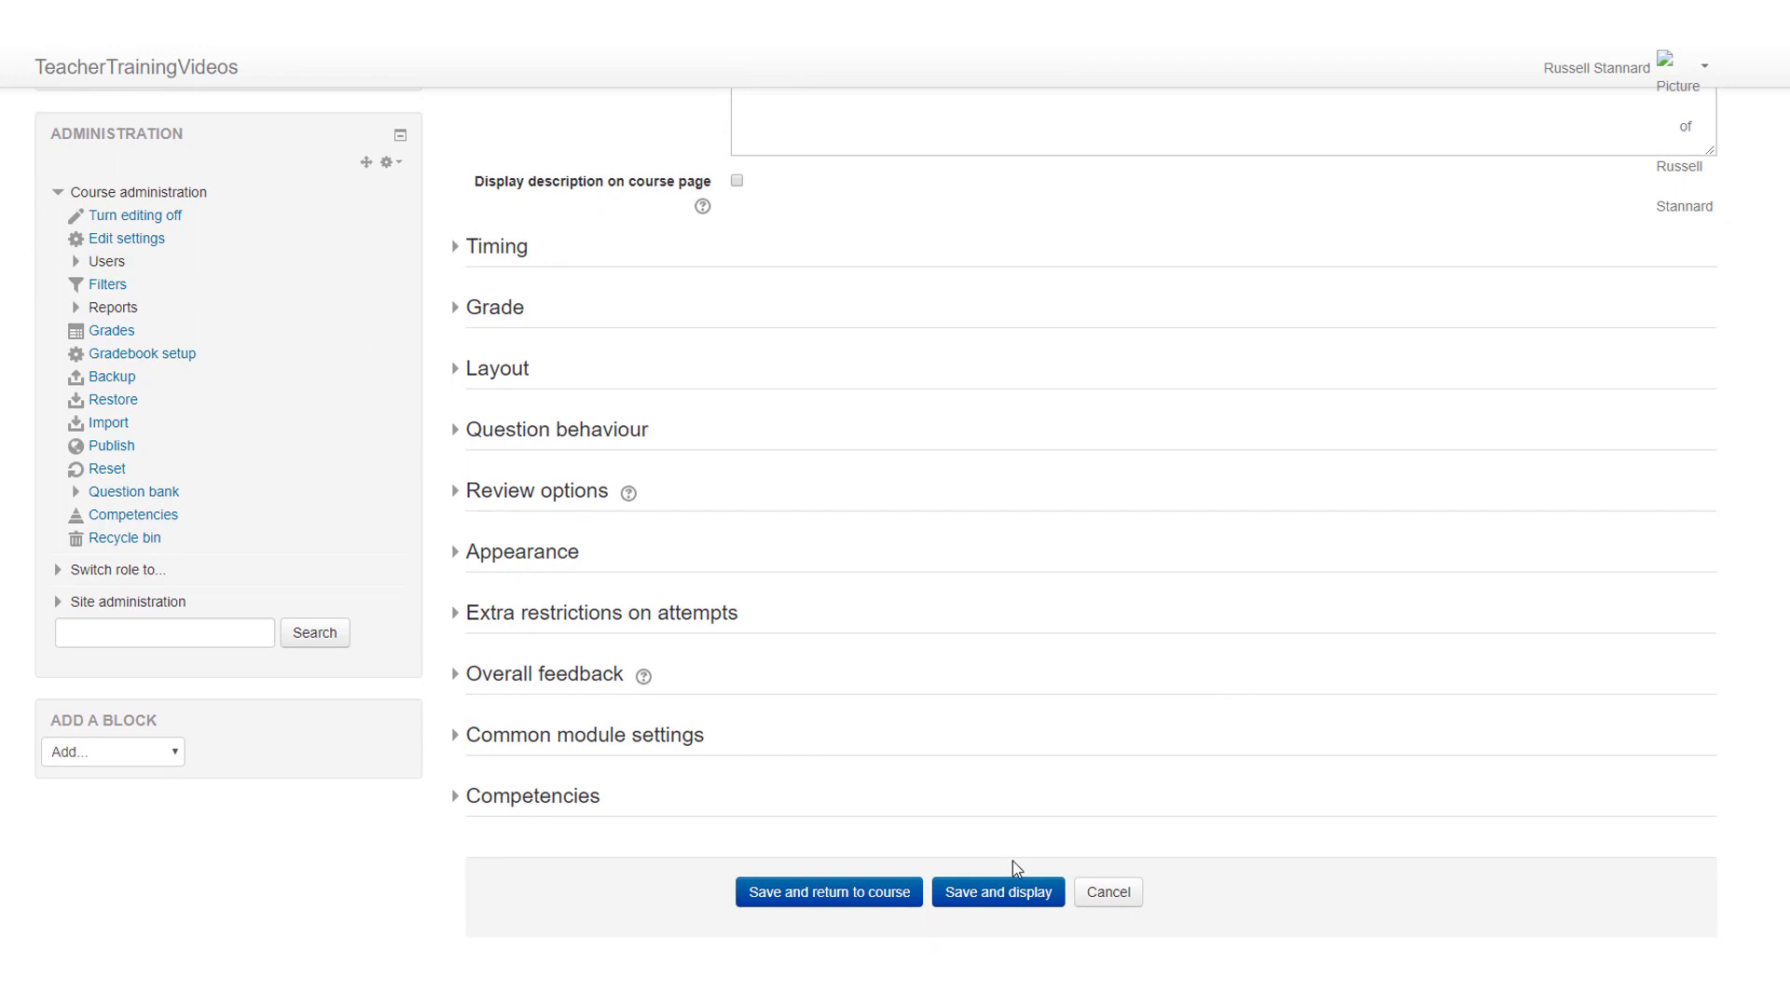
left_click(1006, 895)
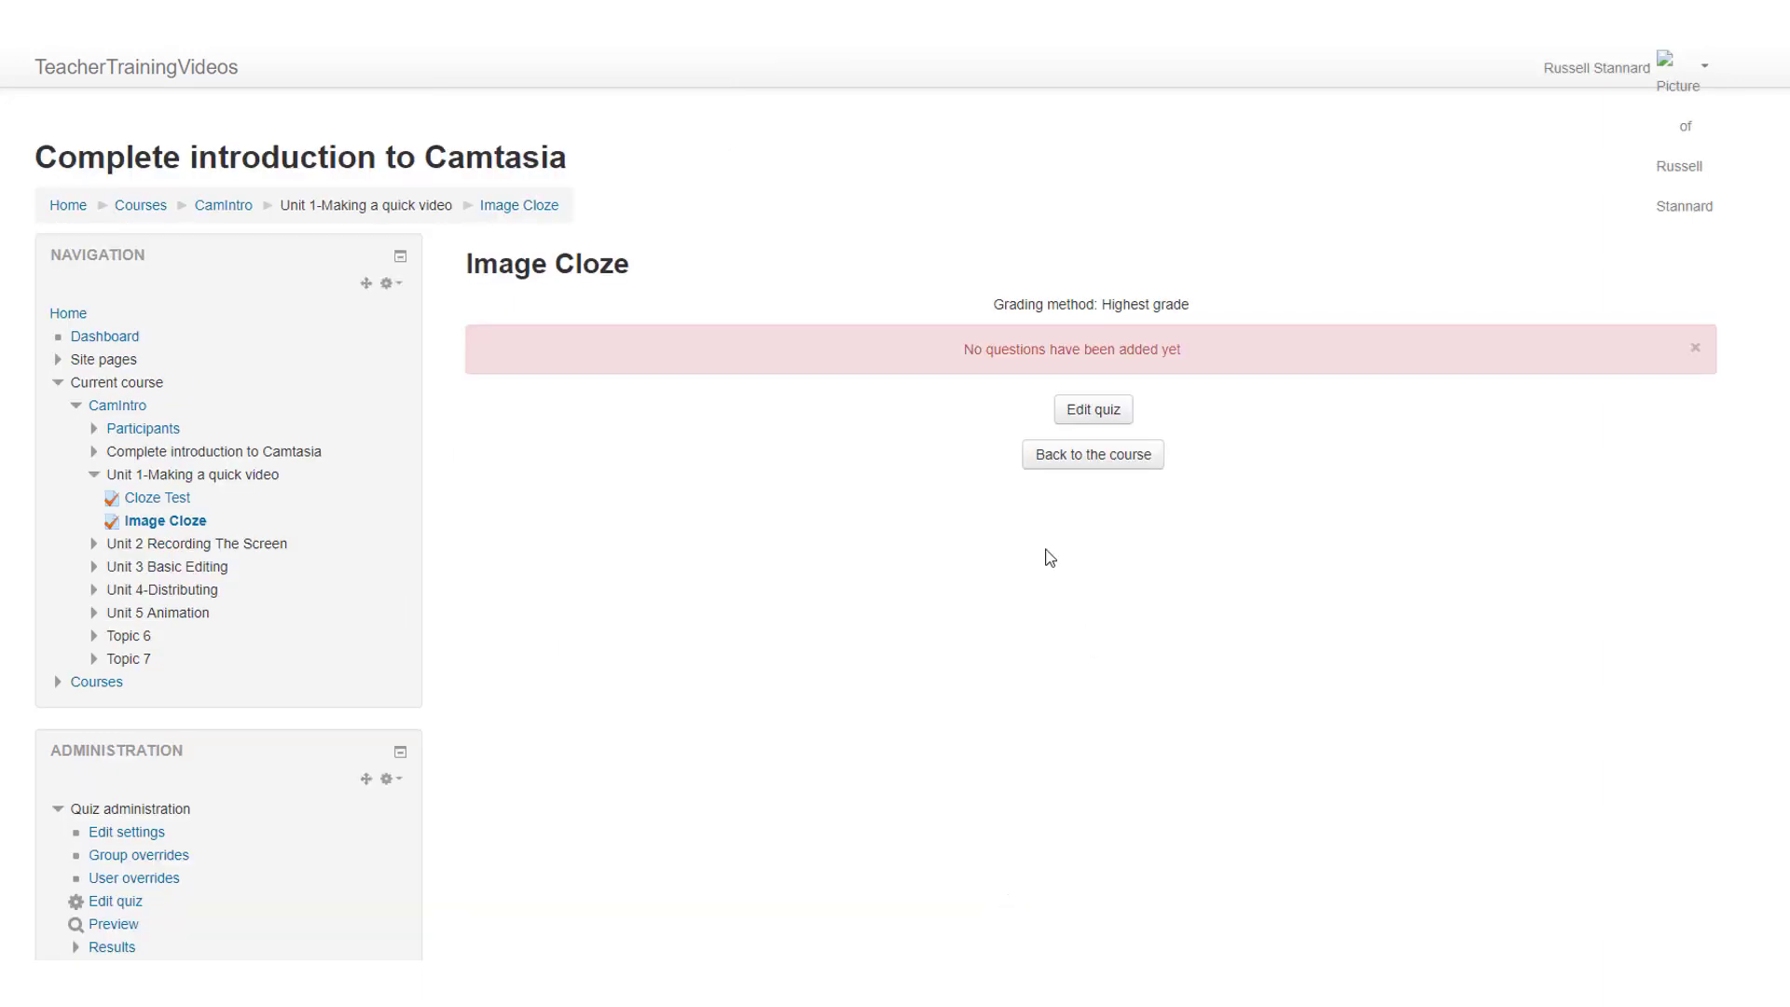
Step: Open the Image Cloze quiz for editing and add a new question of the type Drag and drop onto image
left_click(1093, 410)
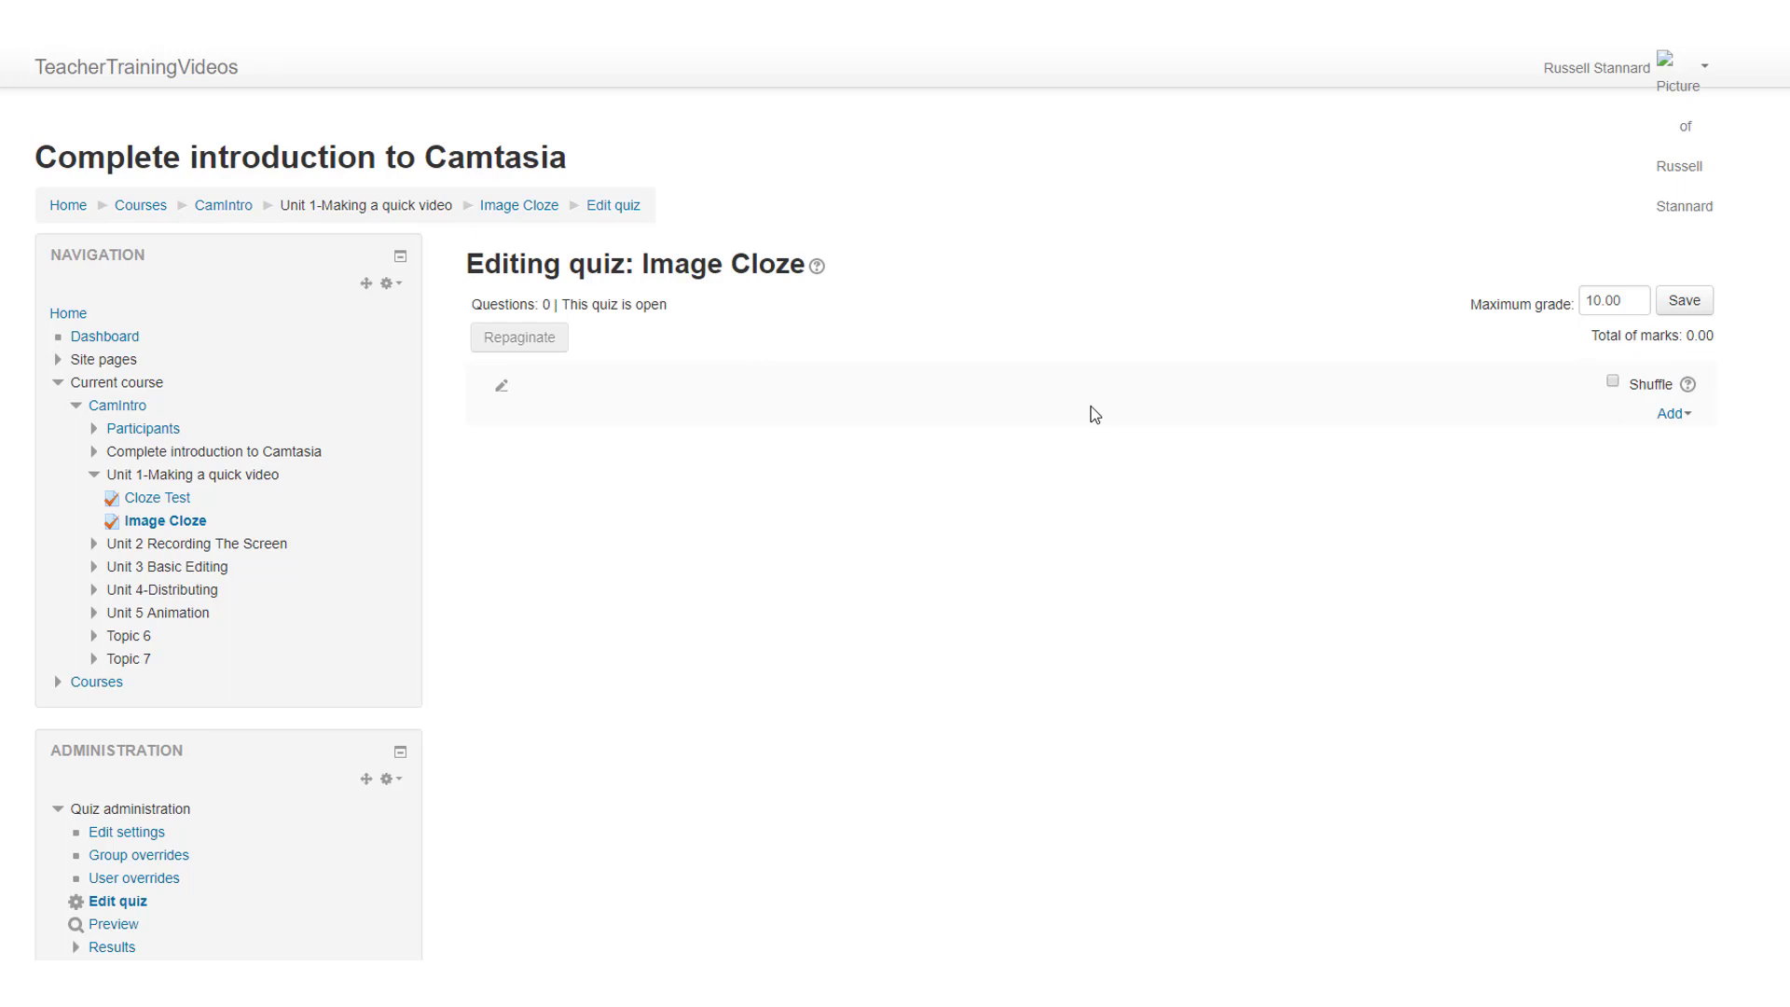
left_click(1688, 417)
left_click(1605, 336)
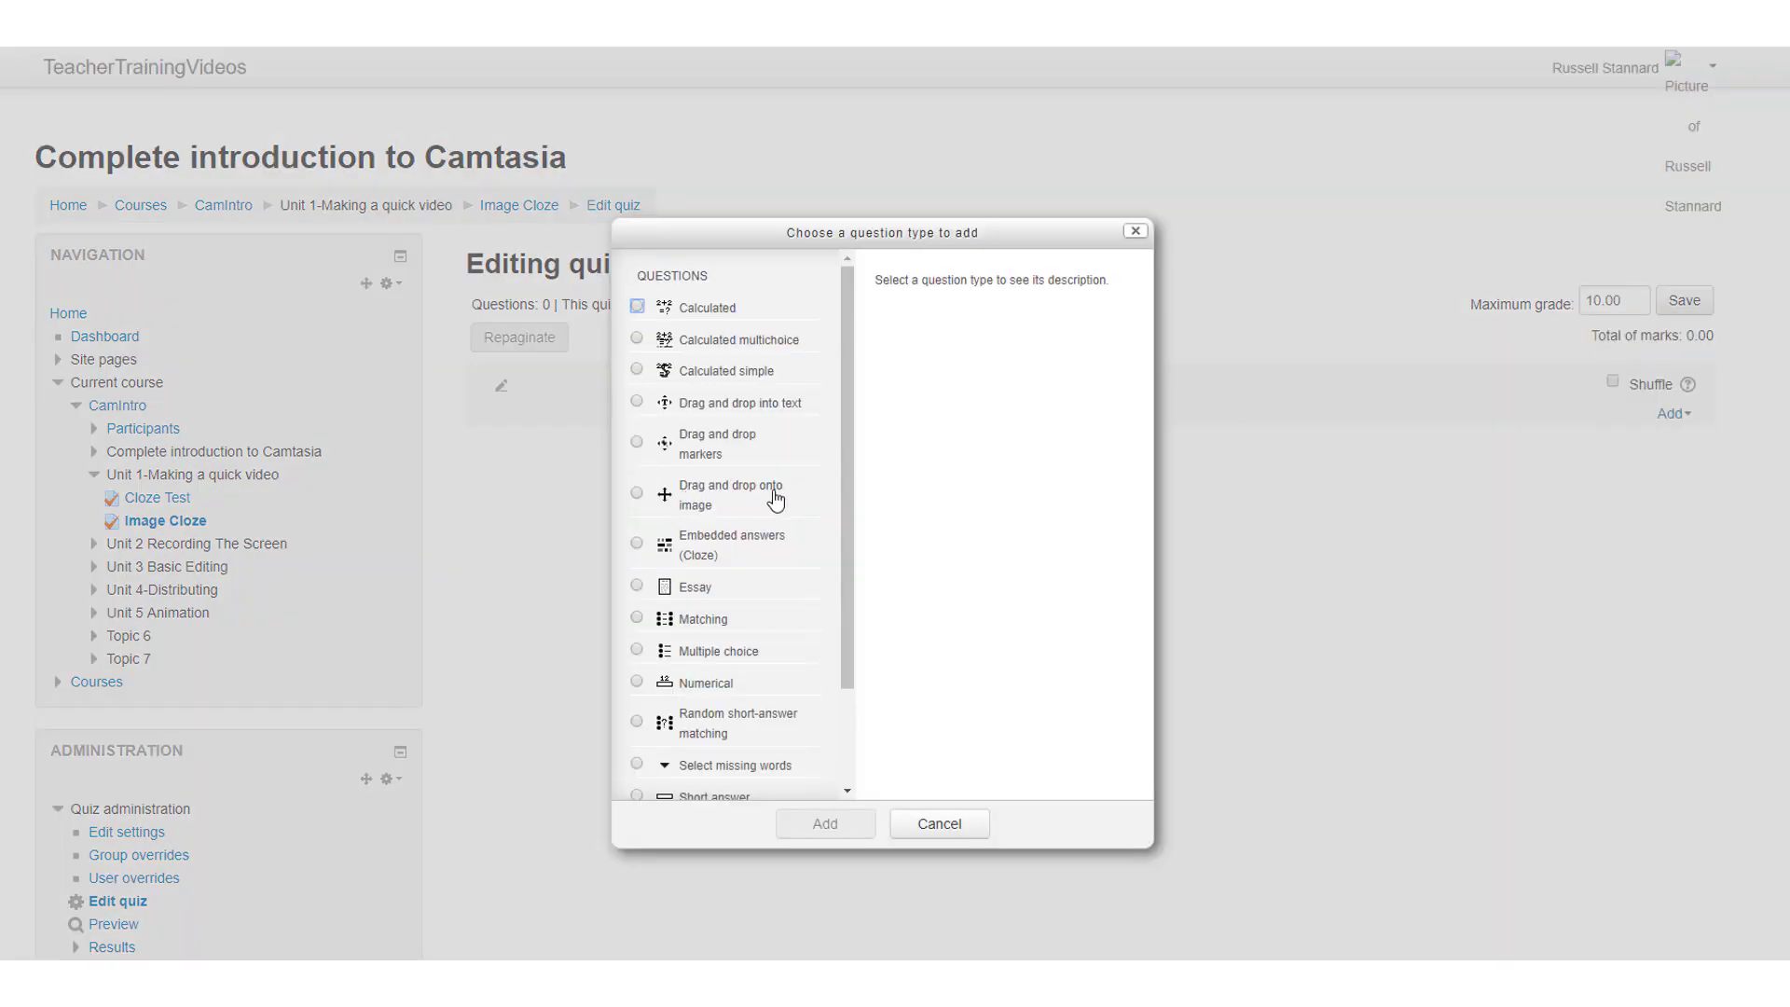
left_click(637, 494)
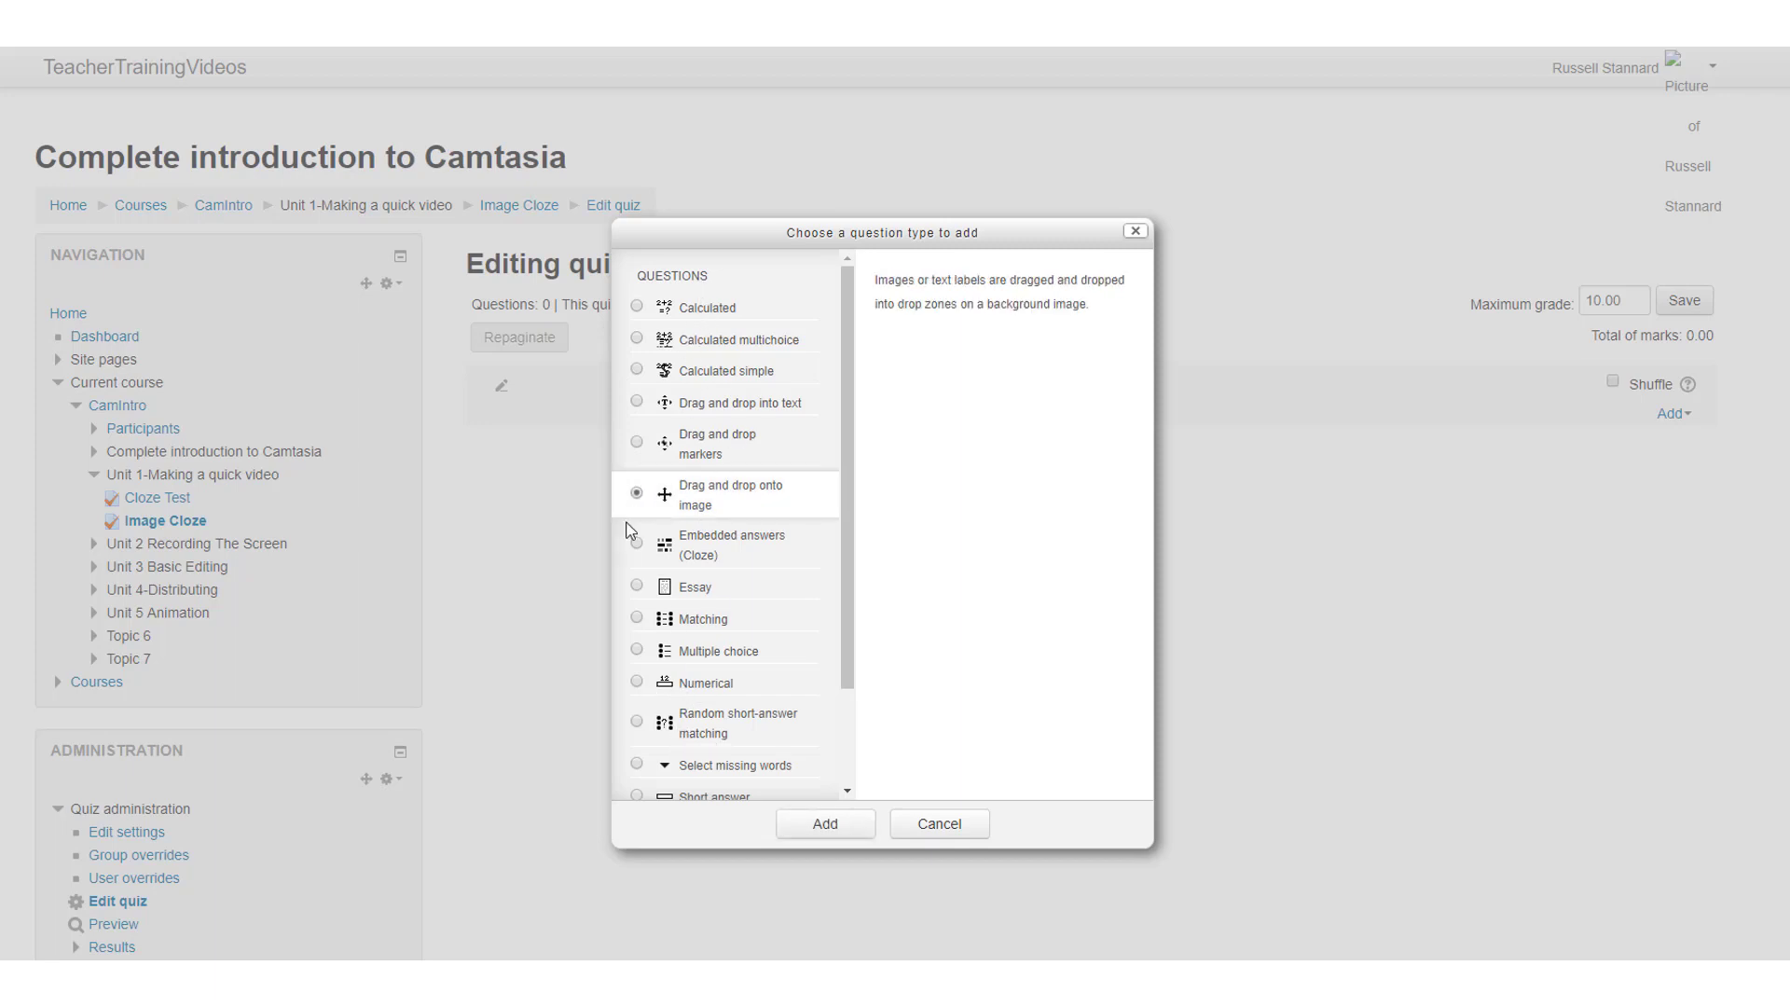
left_click(823, 829)
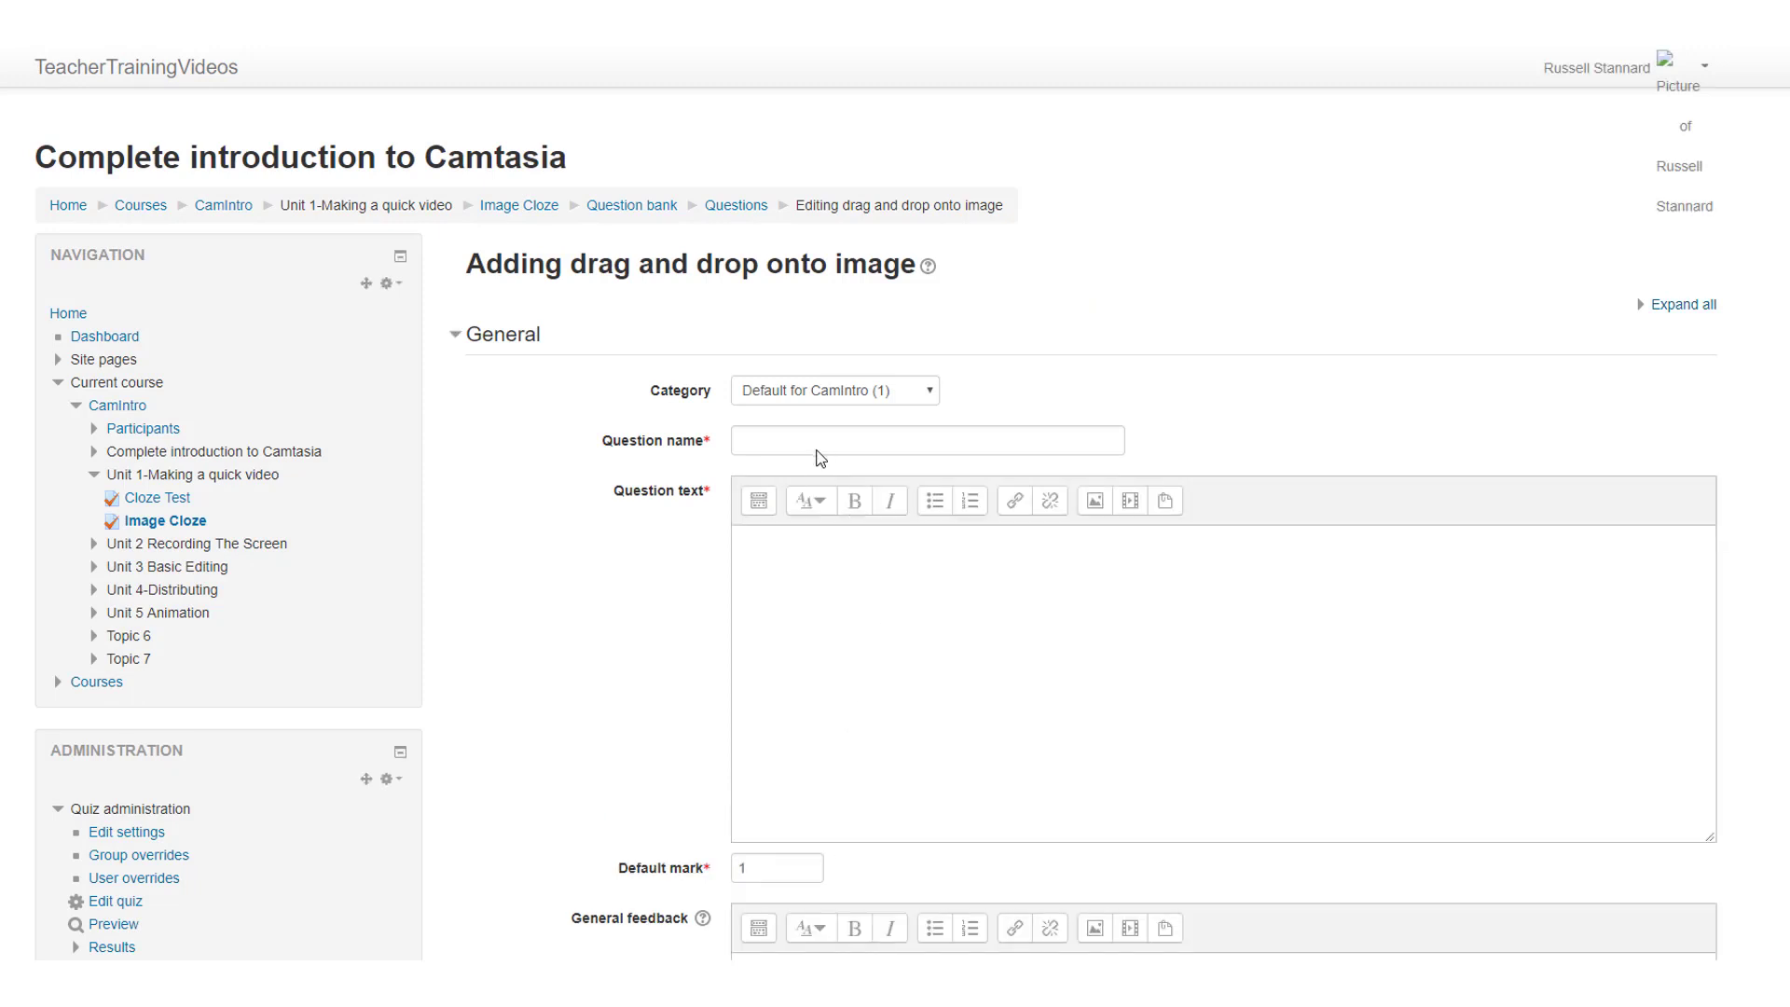
Step: Name the question "House Image" and enter the question text "Drag the correct labels onto the image."
left_click(816, 446)
left_click(847, 556)
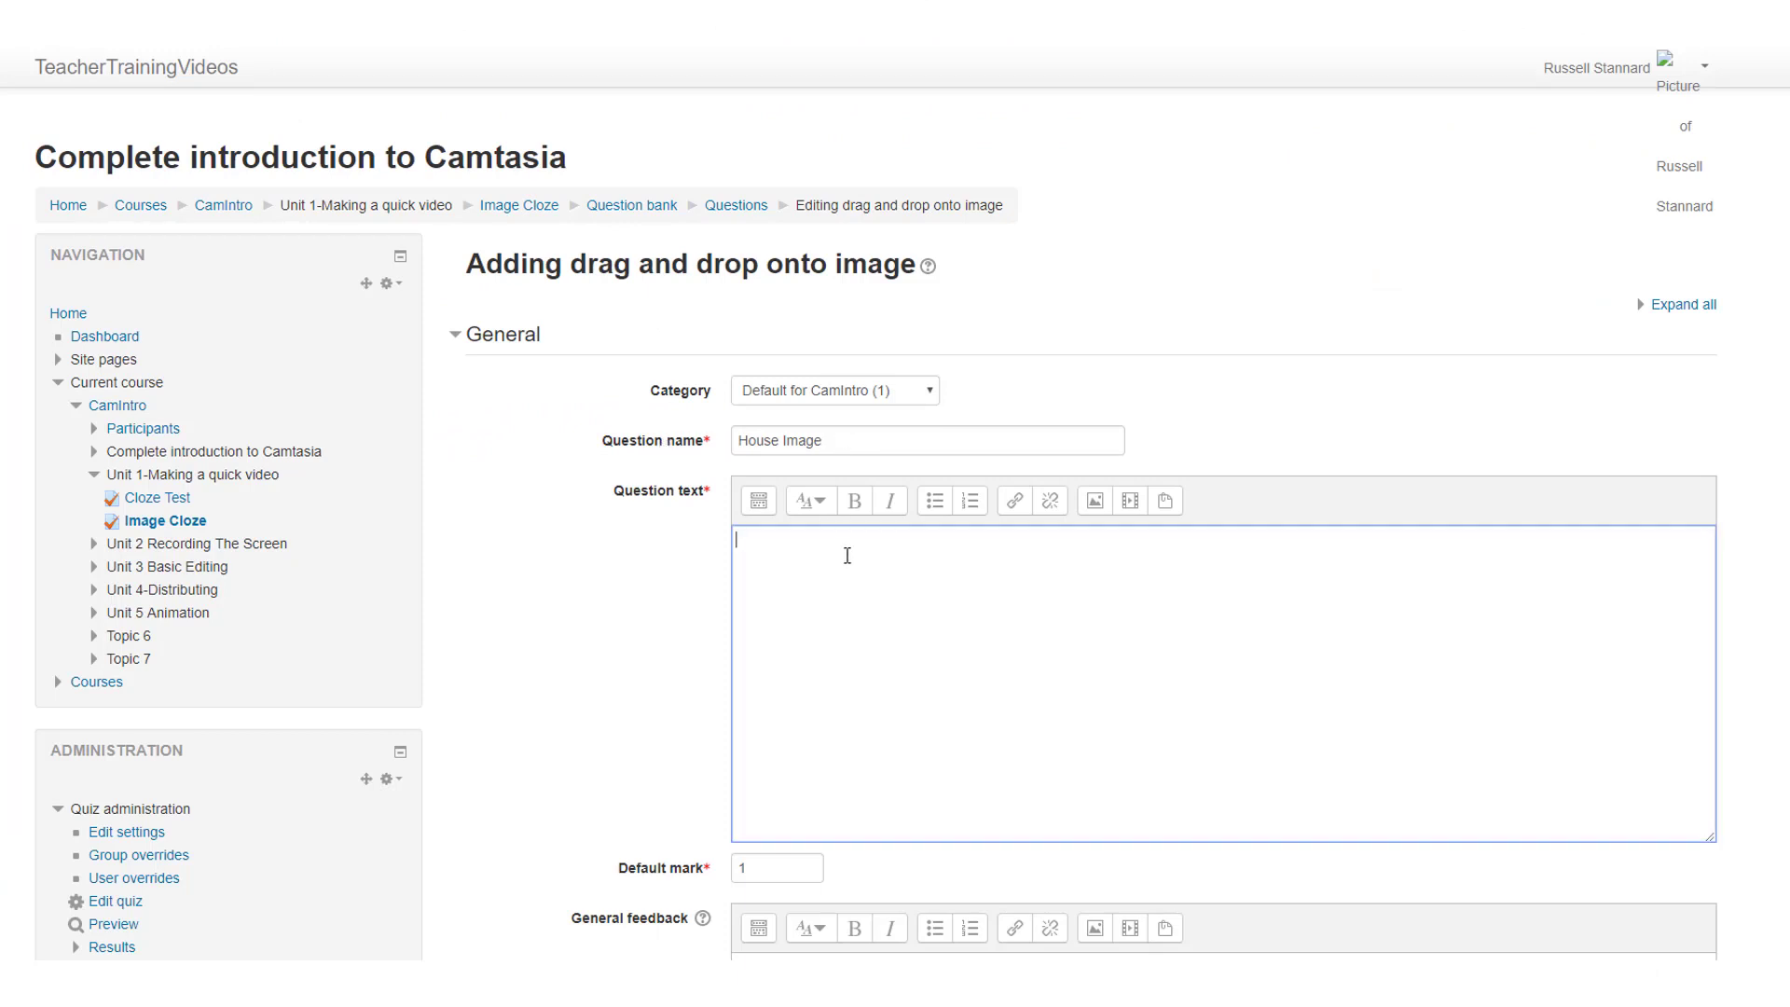
type("Drag the correct labels onto the image.")
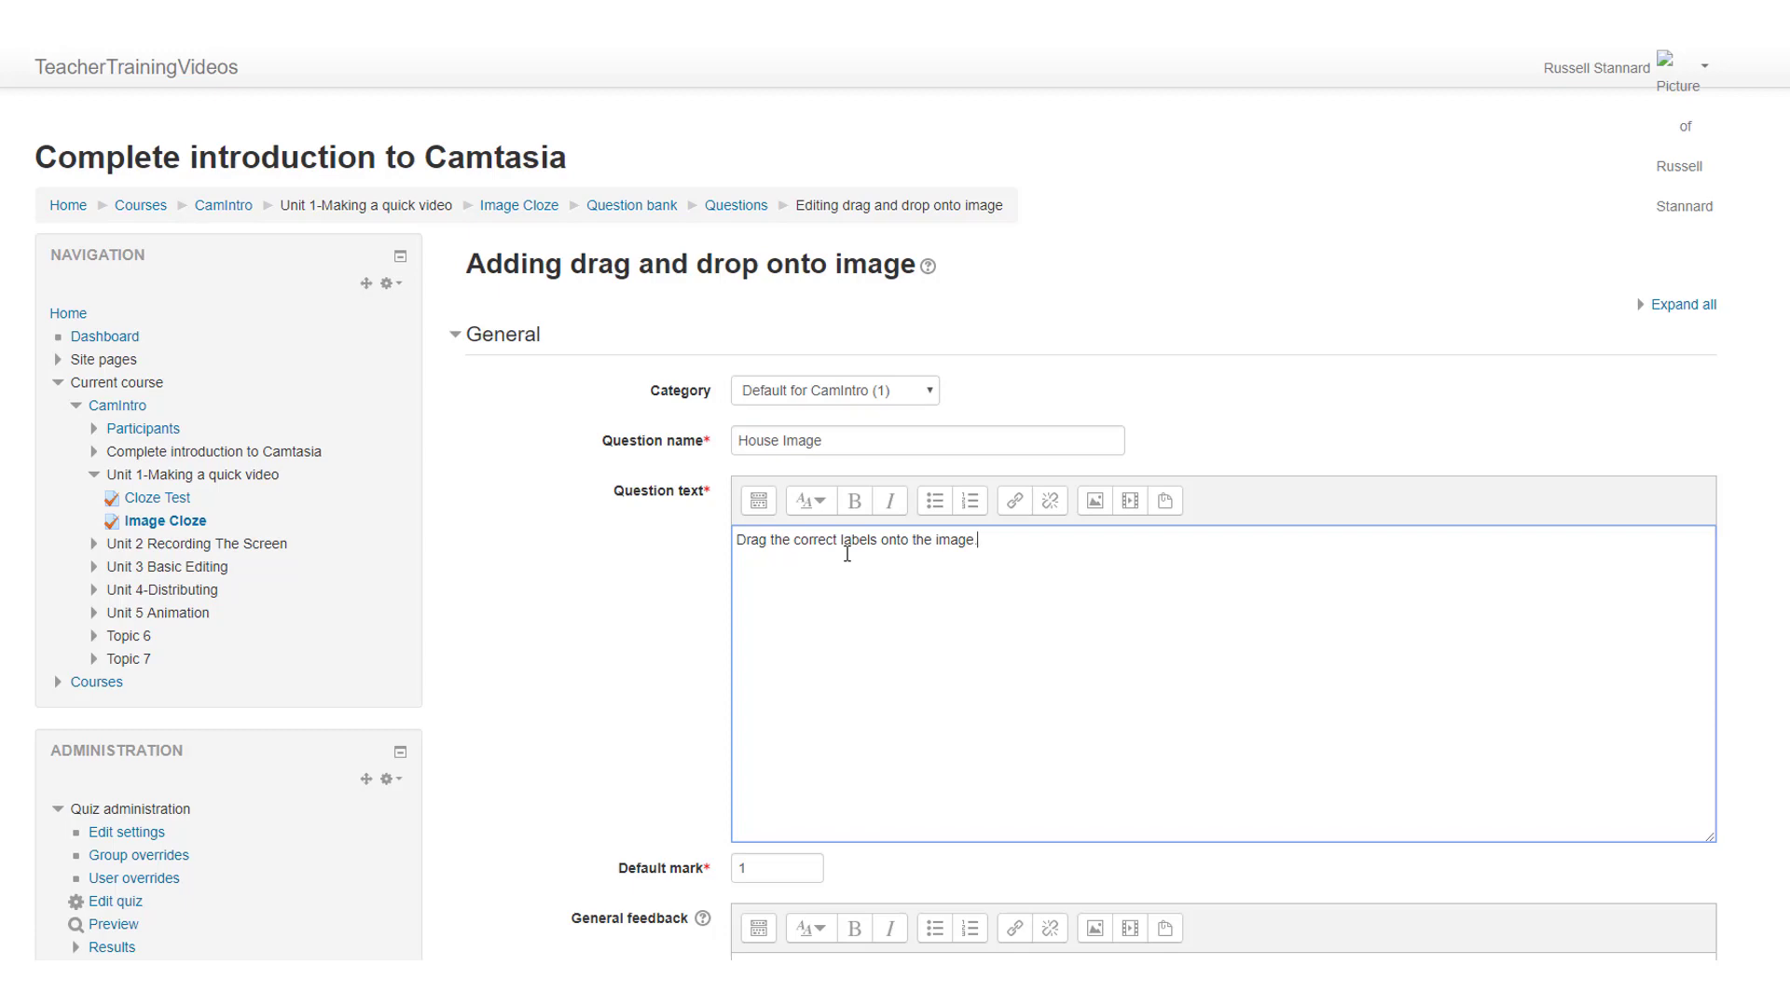
Step: Upload HouseImage.jpg from the desktop as the question's background image
scroll(875, 524, "down", 5)
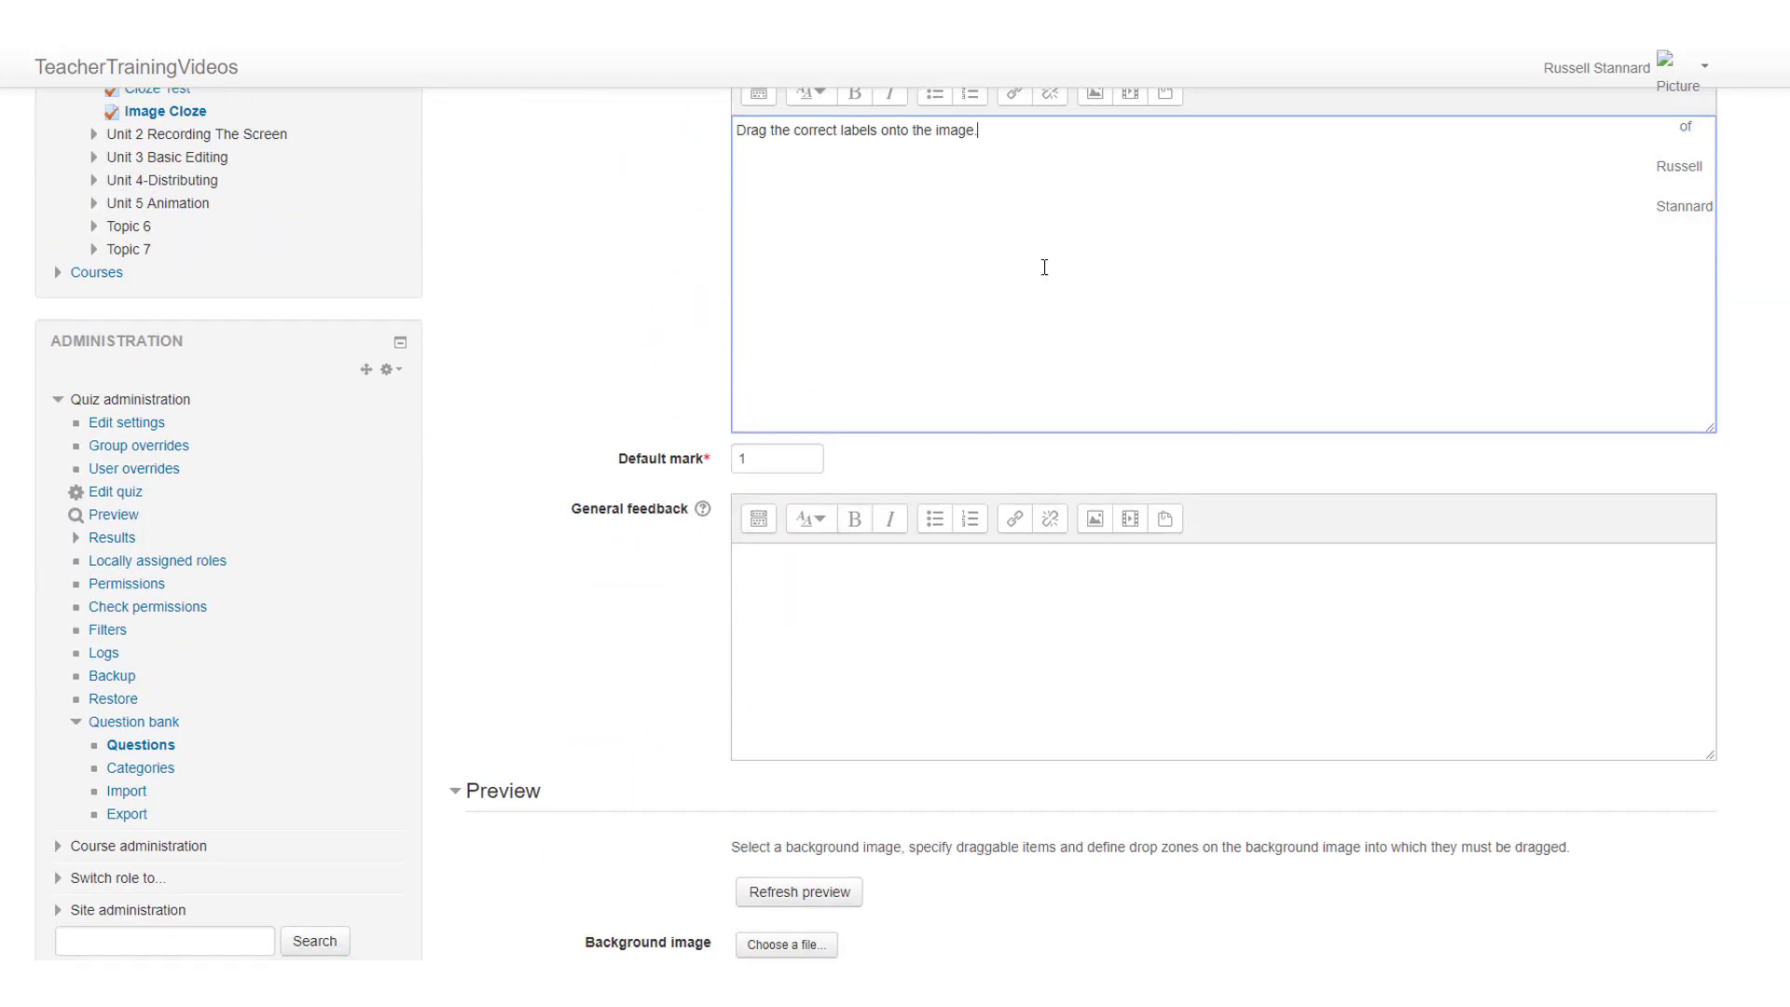
scroll(1741, 495, "down", 5)
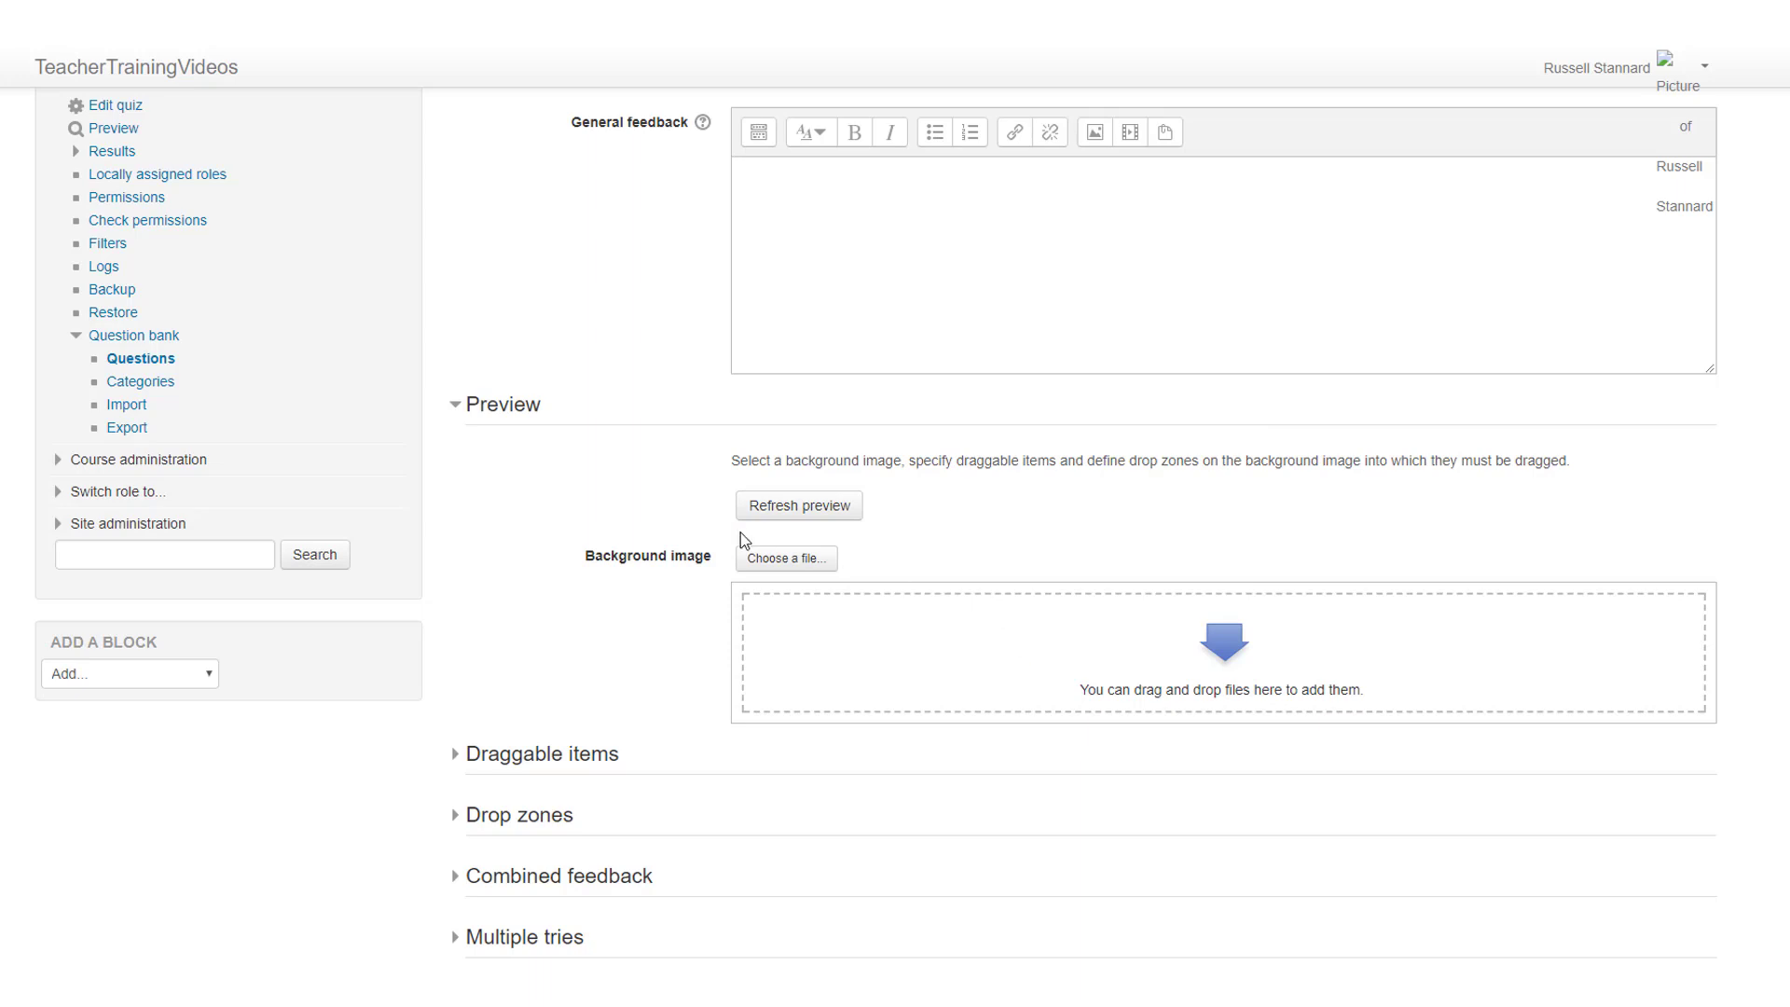
left_click(783, 559)
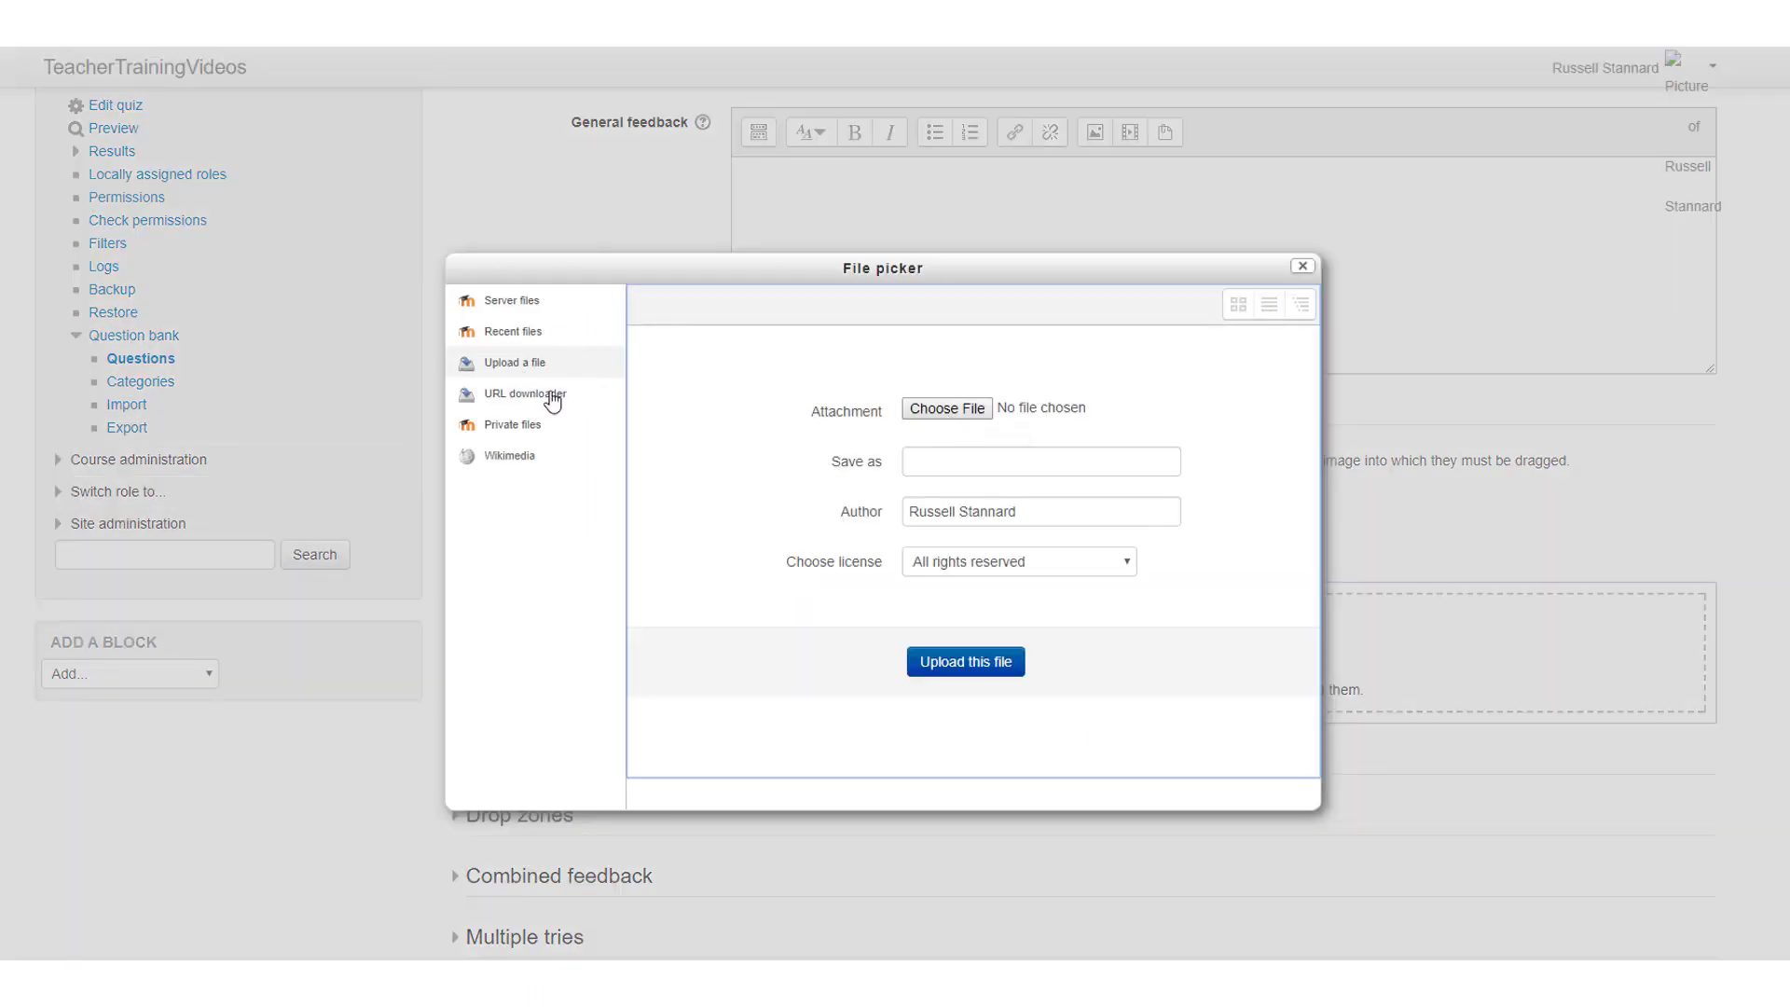
left_click(961, 414)
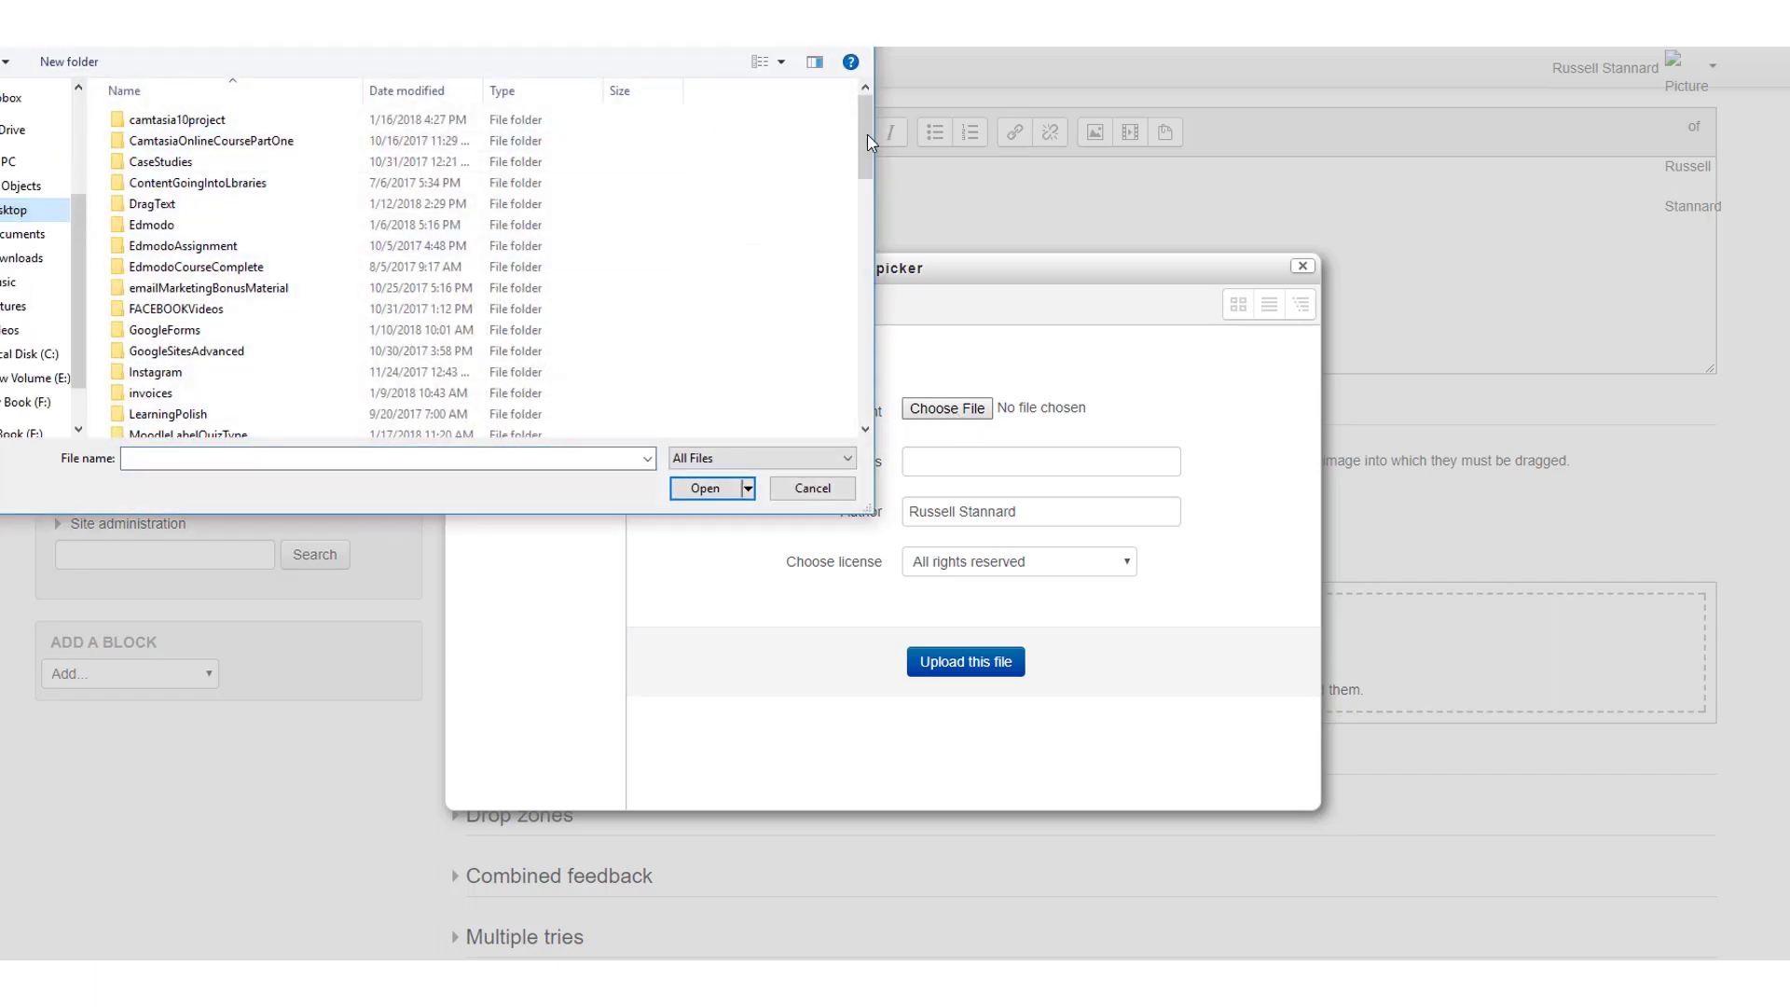
left_click_drag(868, 140, 876, 422)
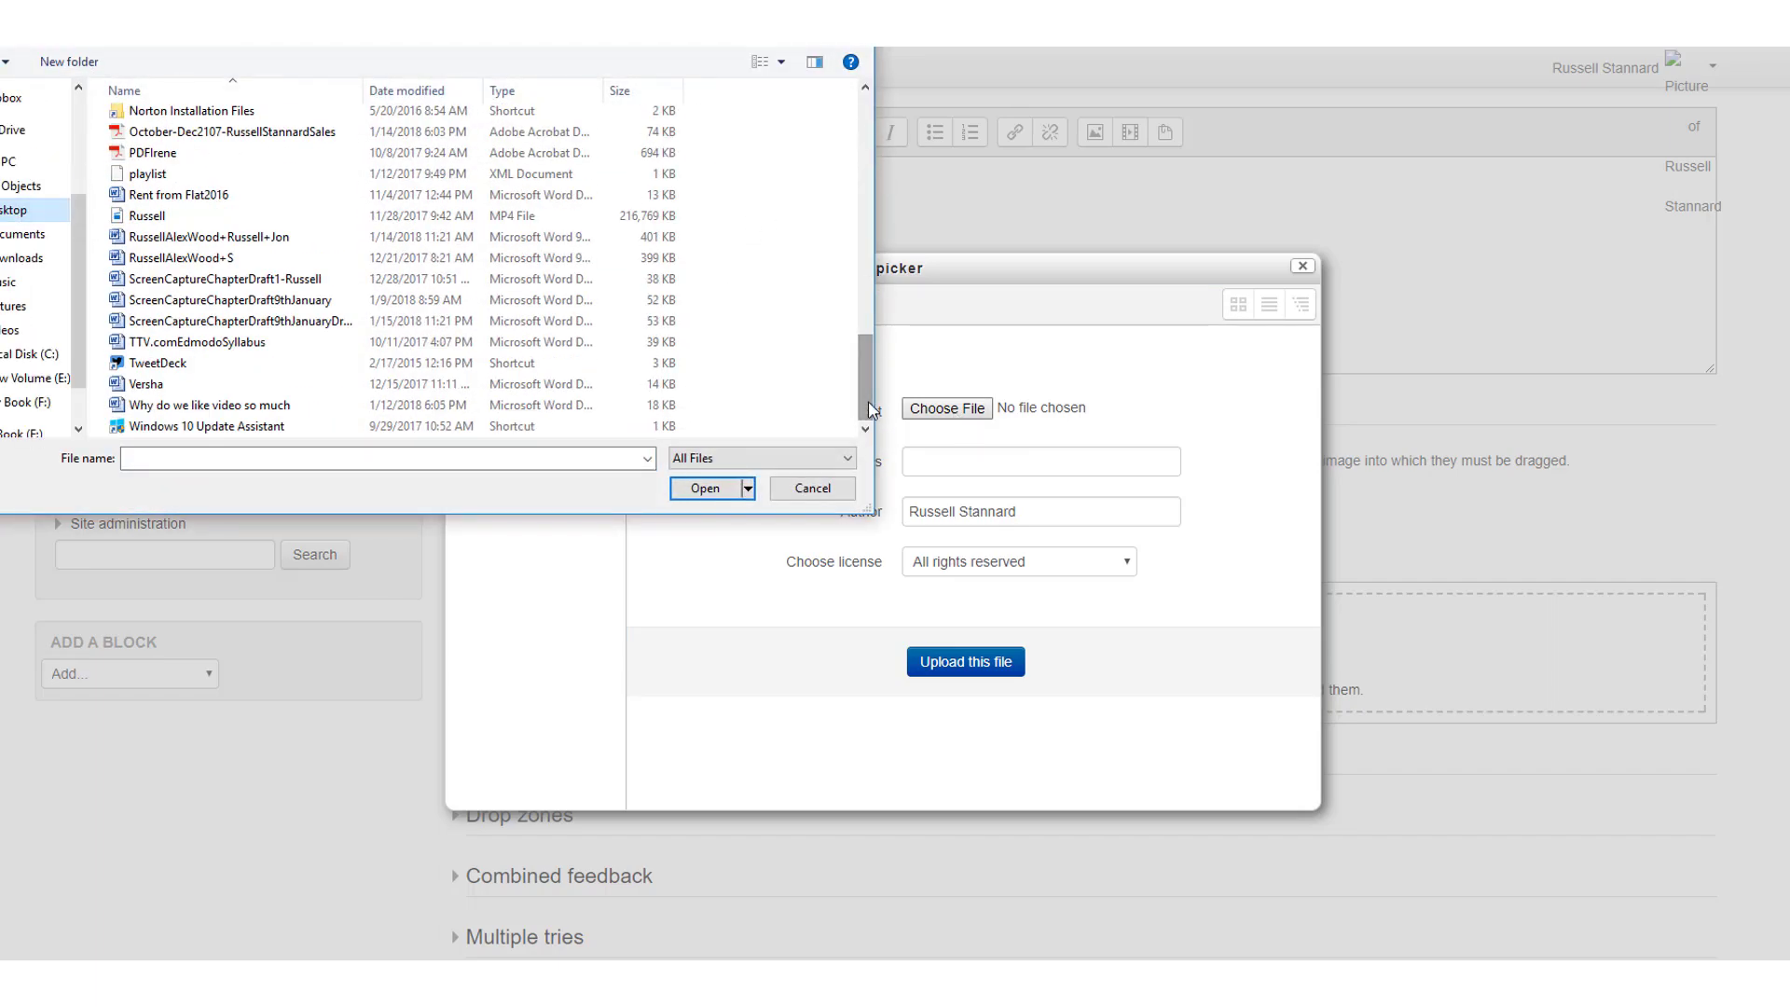
scroll(870, 406, "up", 3)
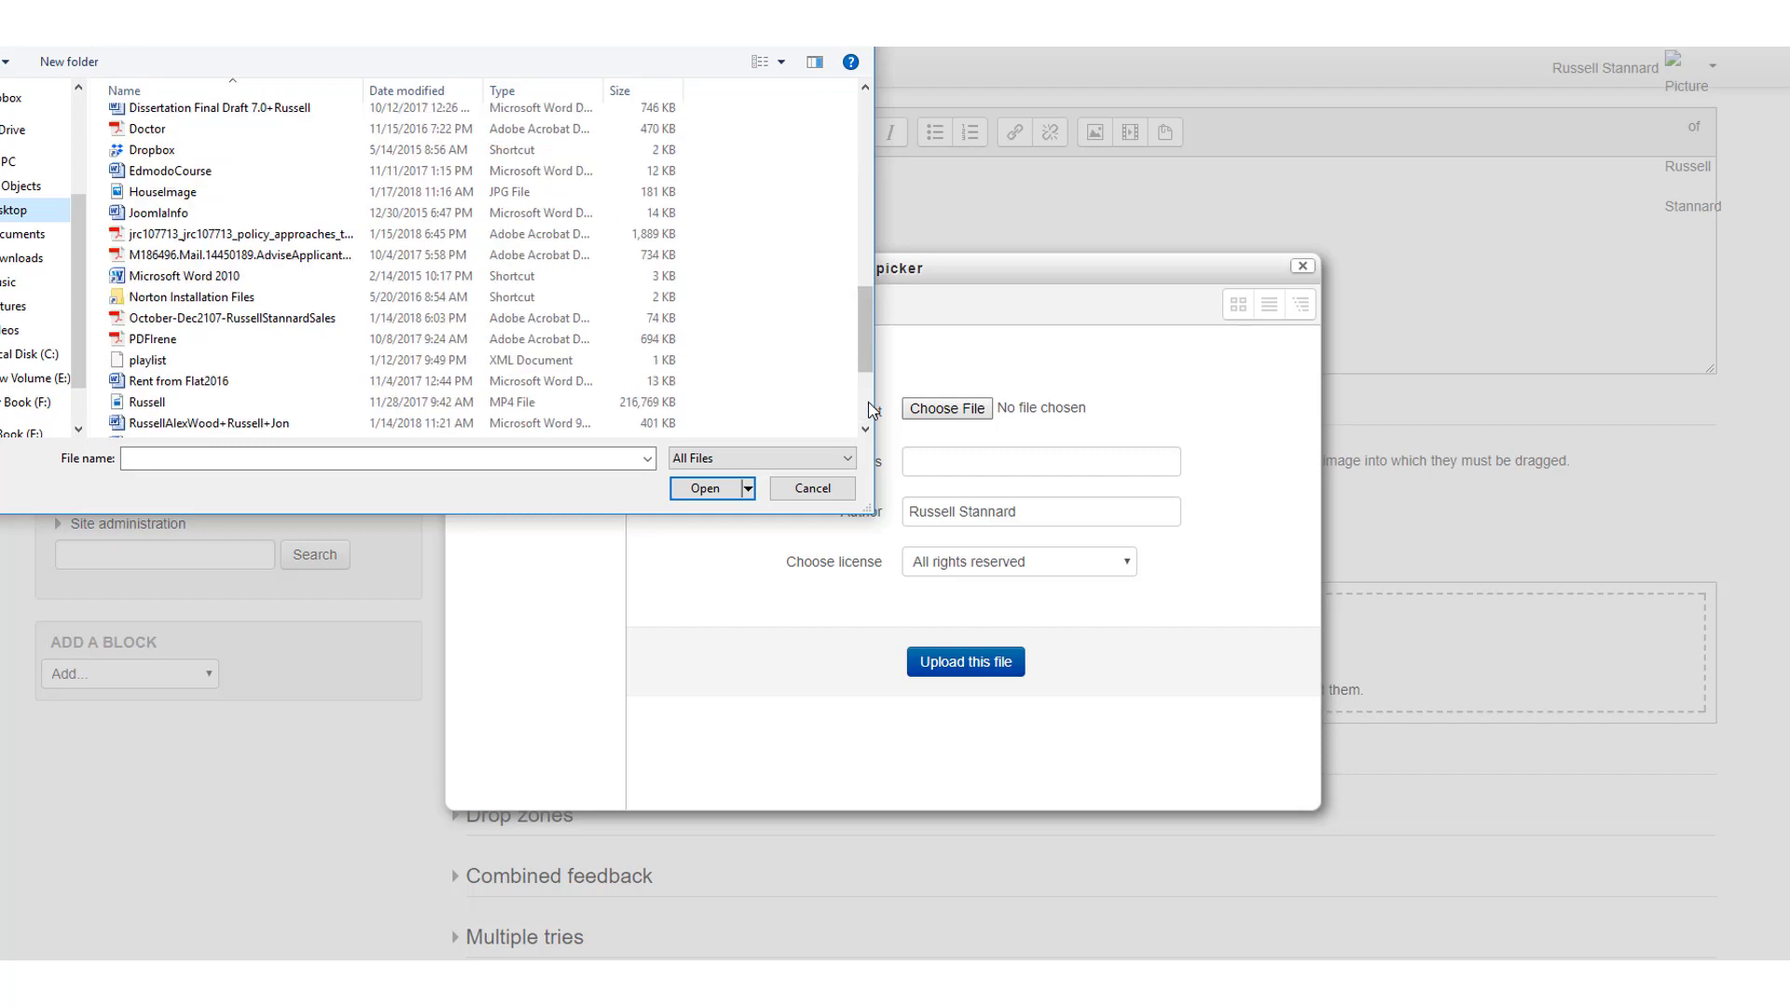
left_click(142, 193)
left_click(712, 492)
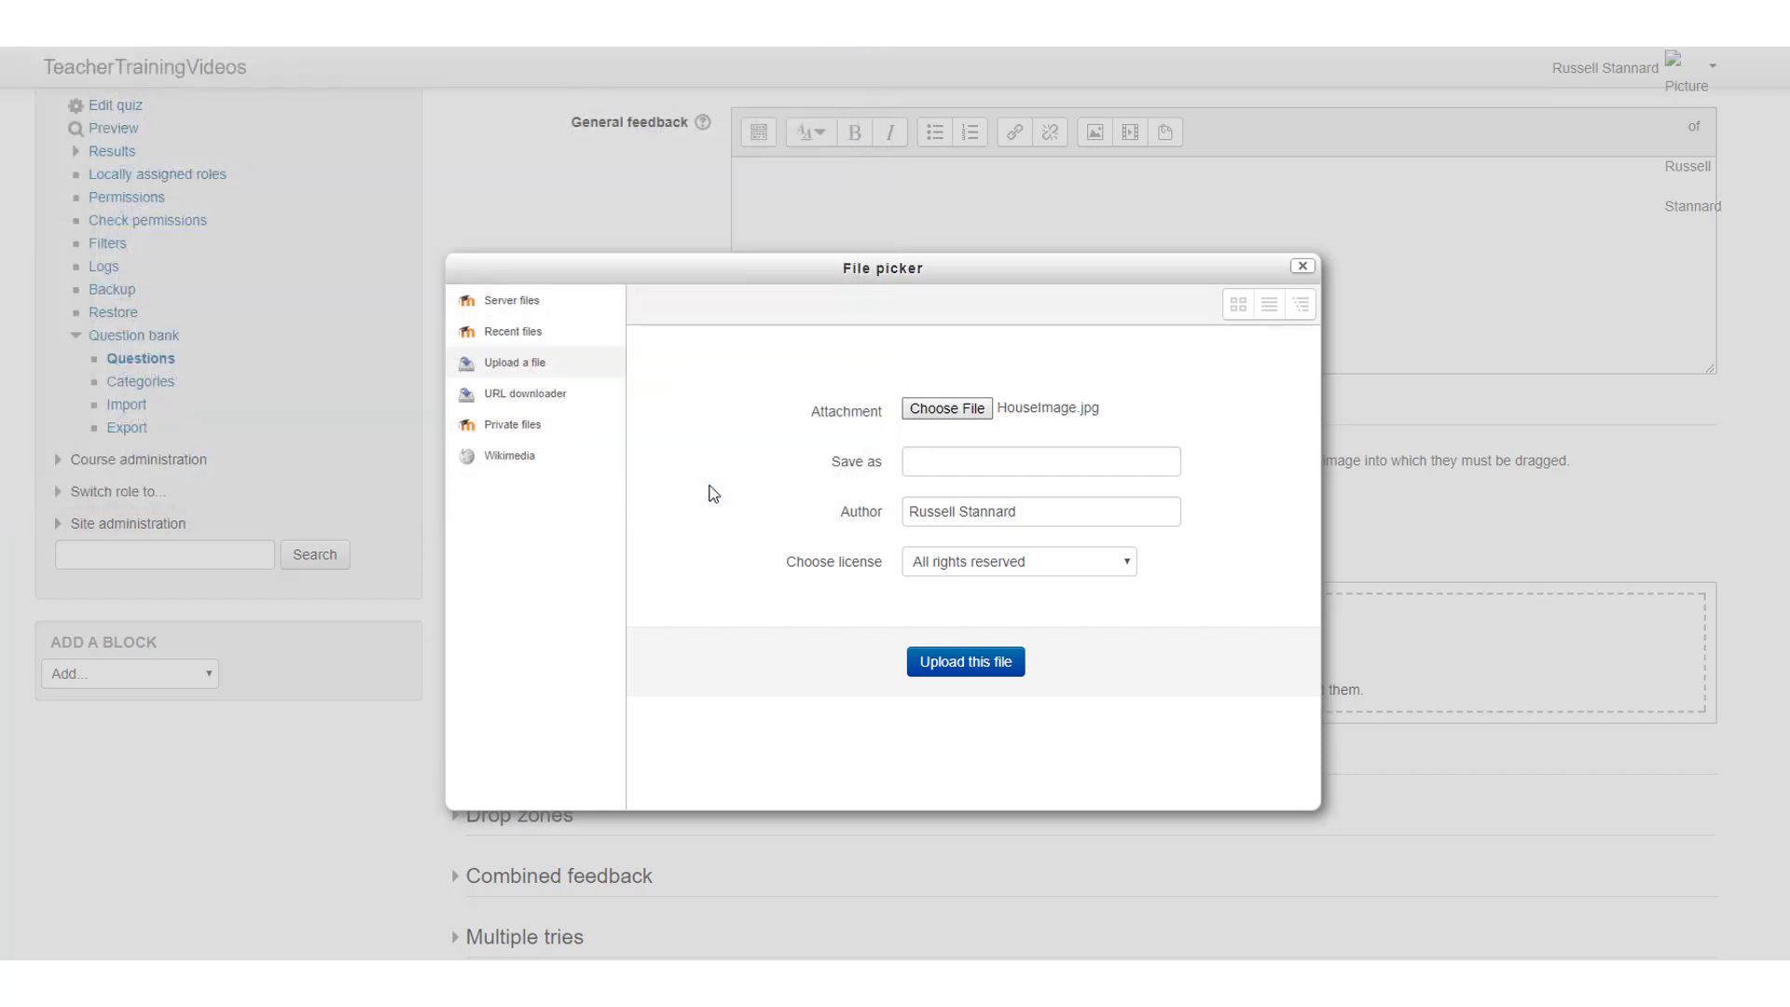
left_click(970, 666)
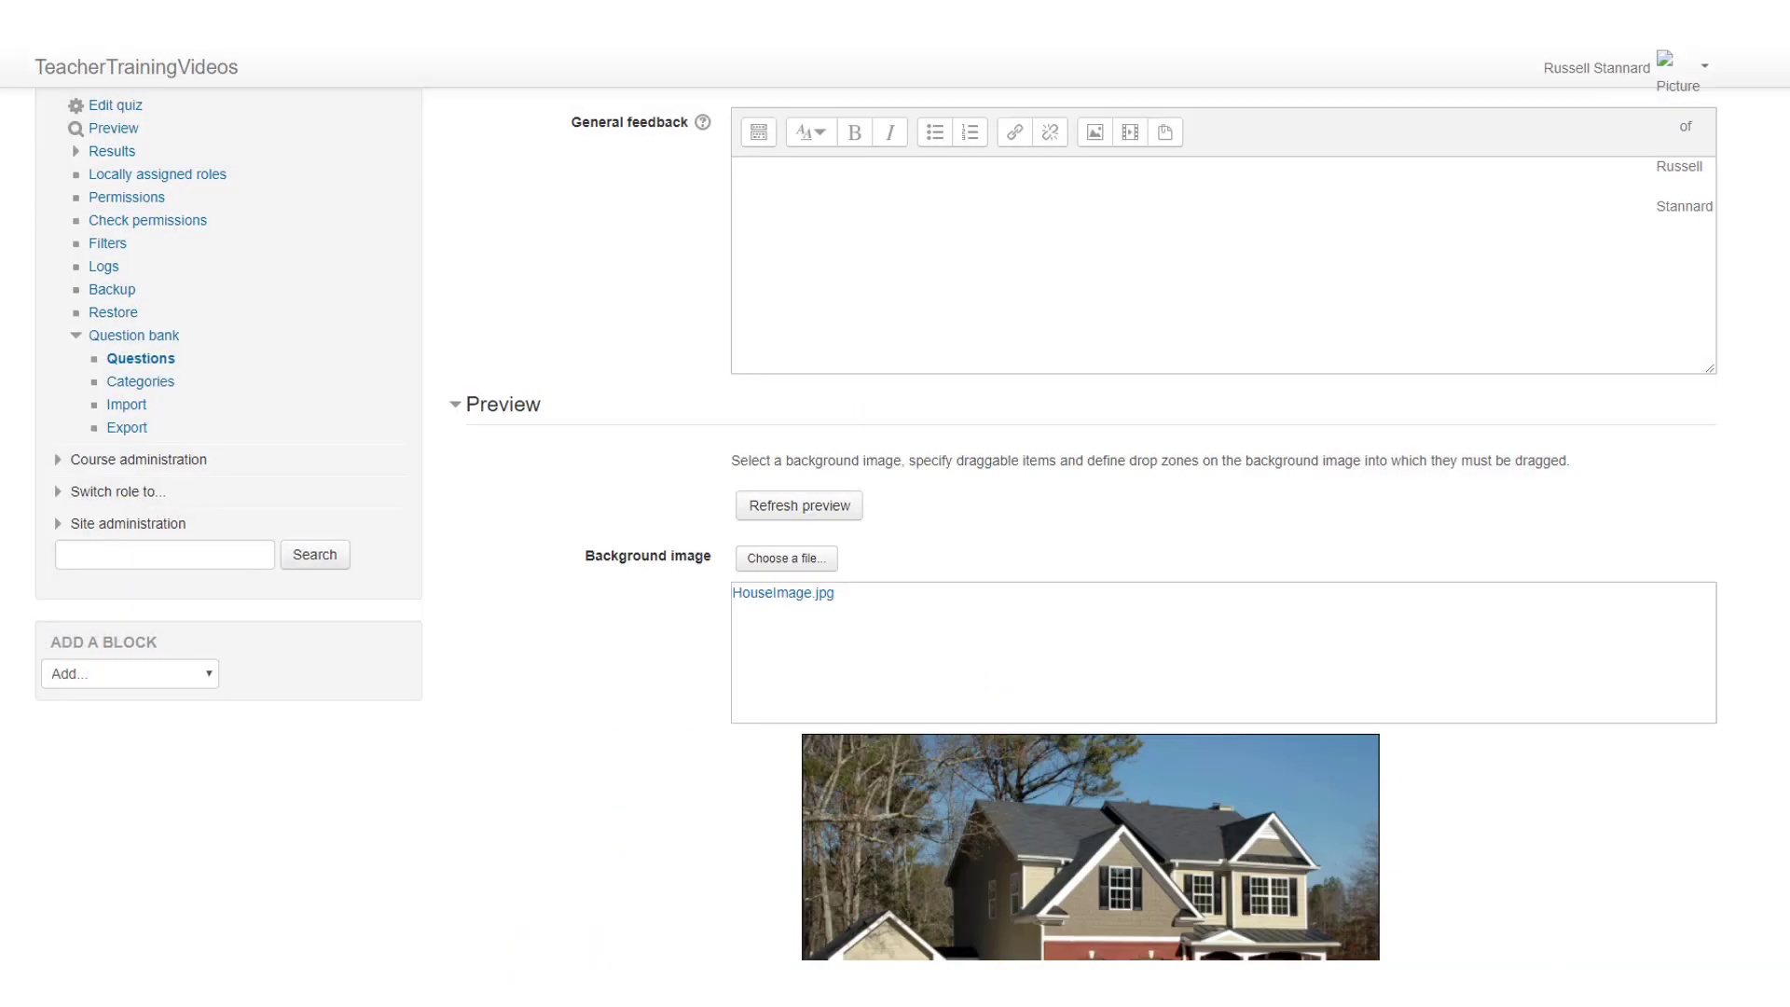
Step: Expand the draggable items and make item 1 a draggable text reading "Garage"
scroll(1014, 424, "down", 4)
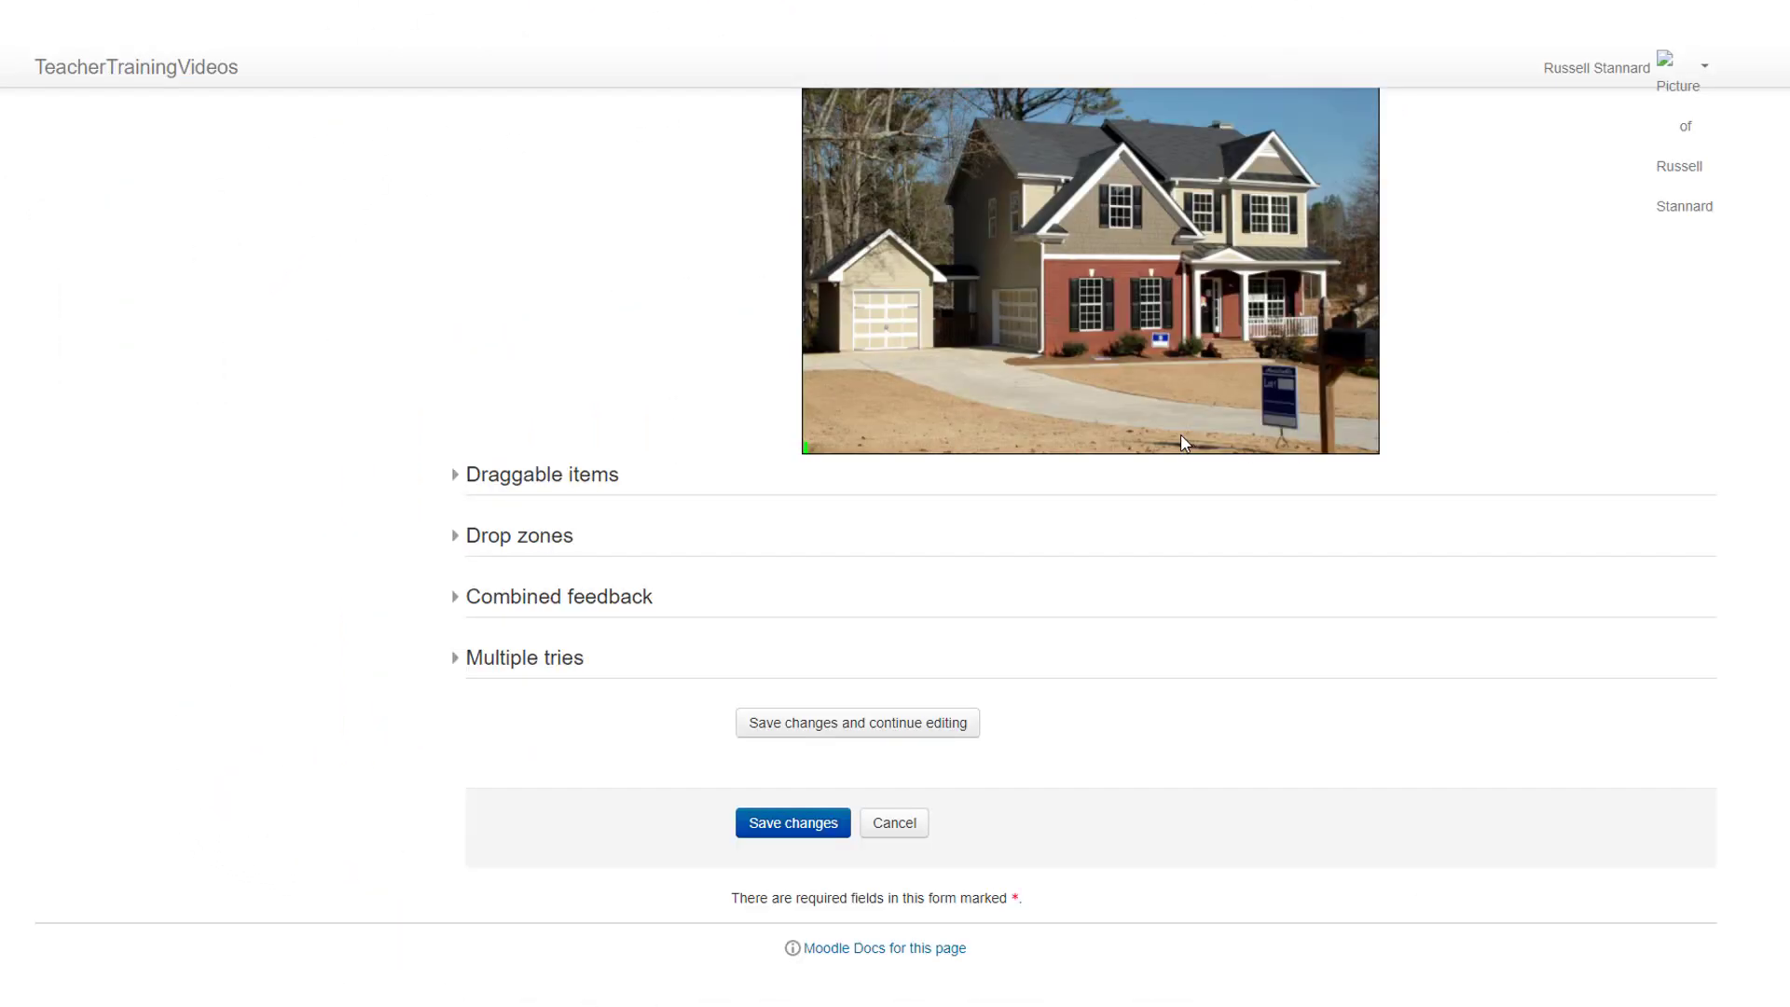
left_click(457, 478)
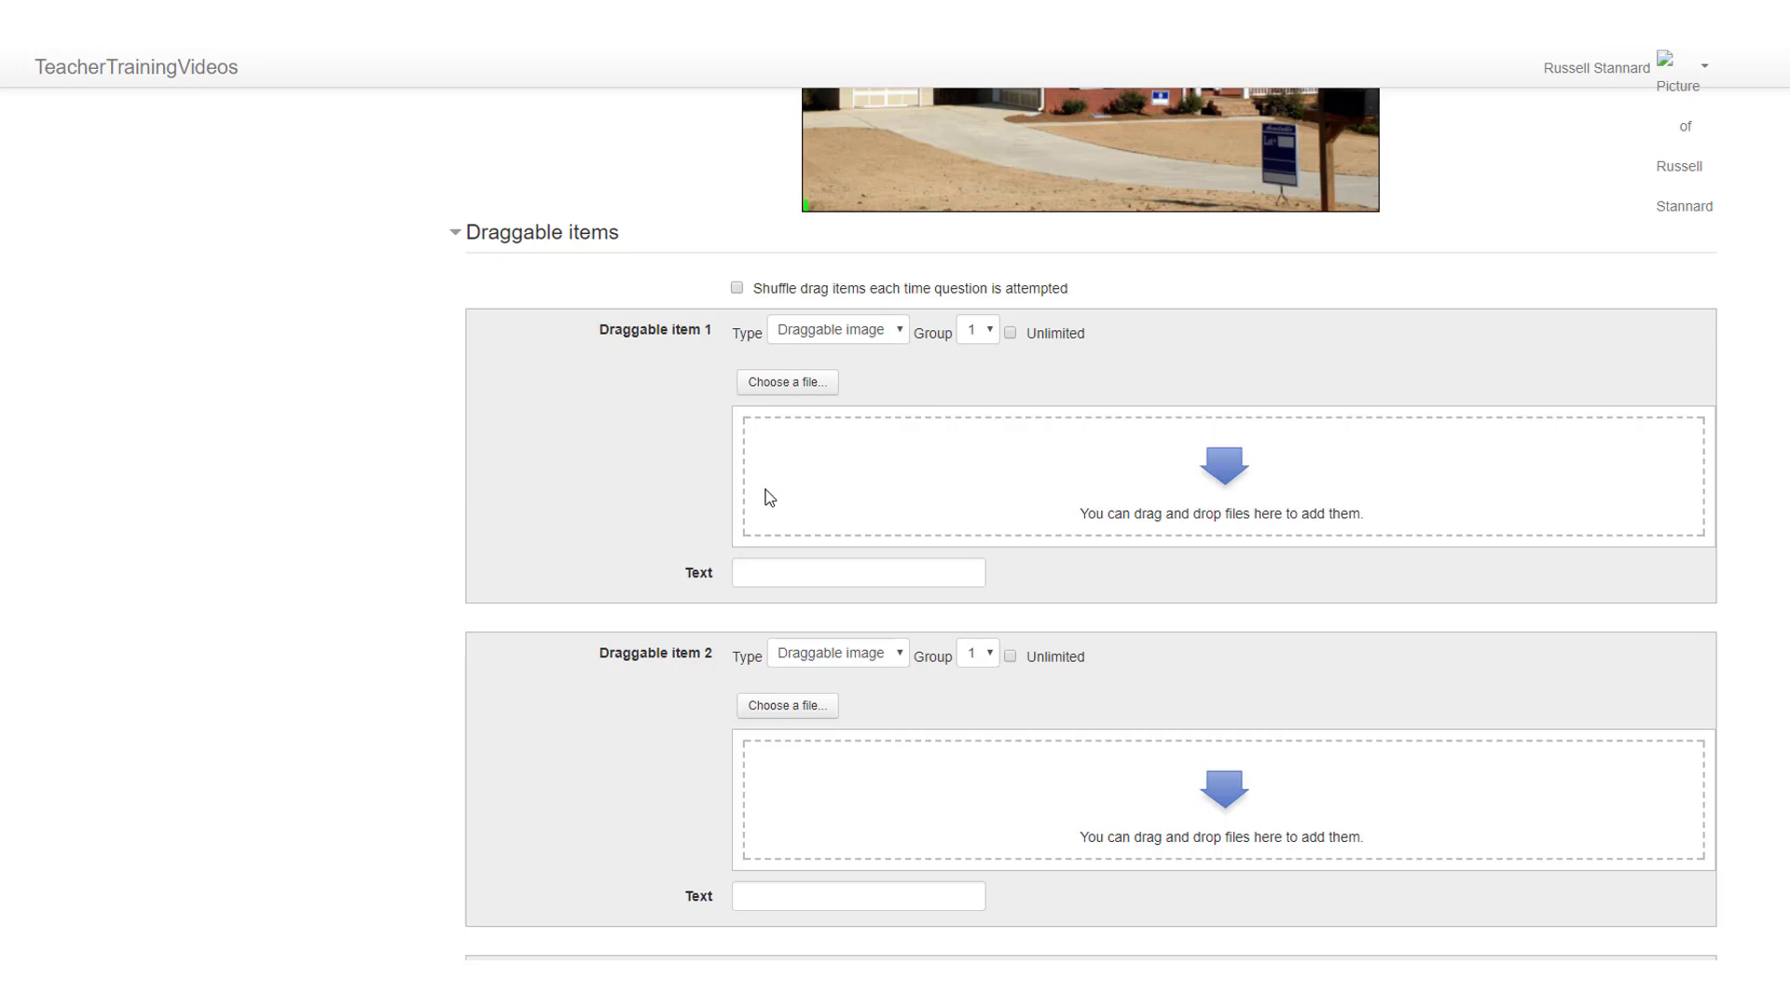
left_click(901, 333)
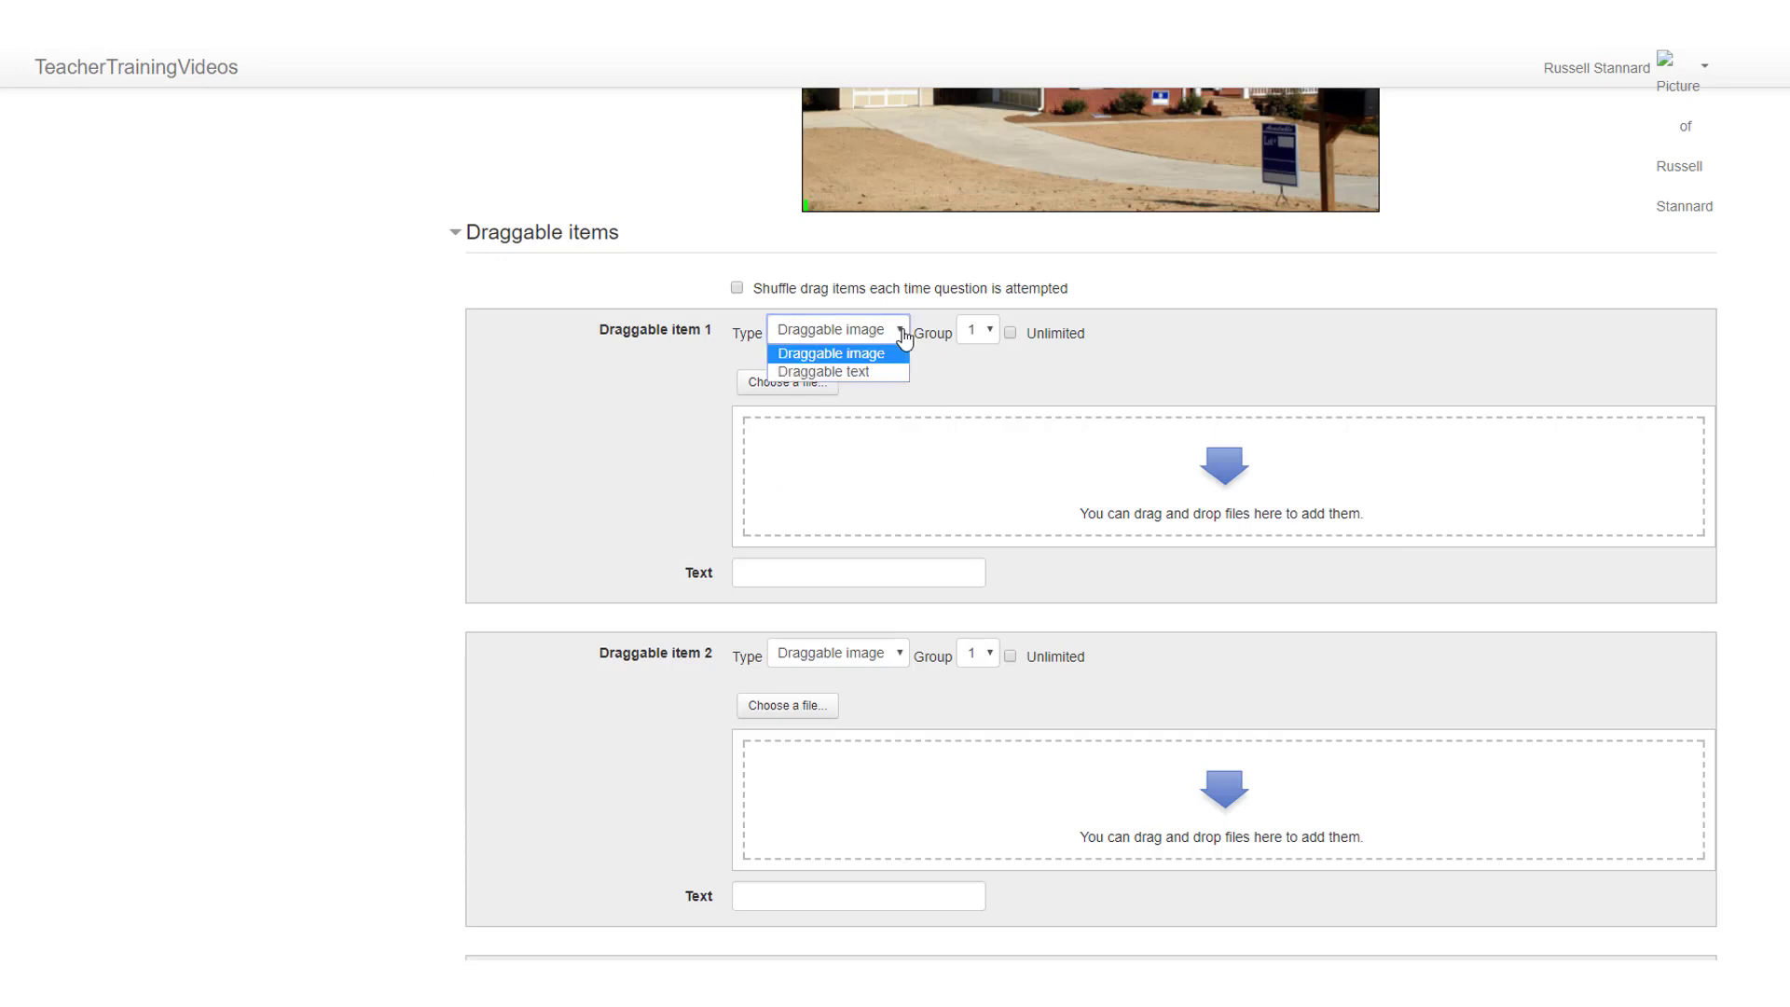
left_click(852, 372)
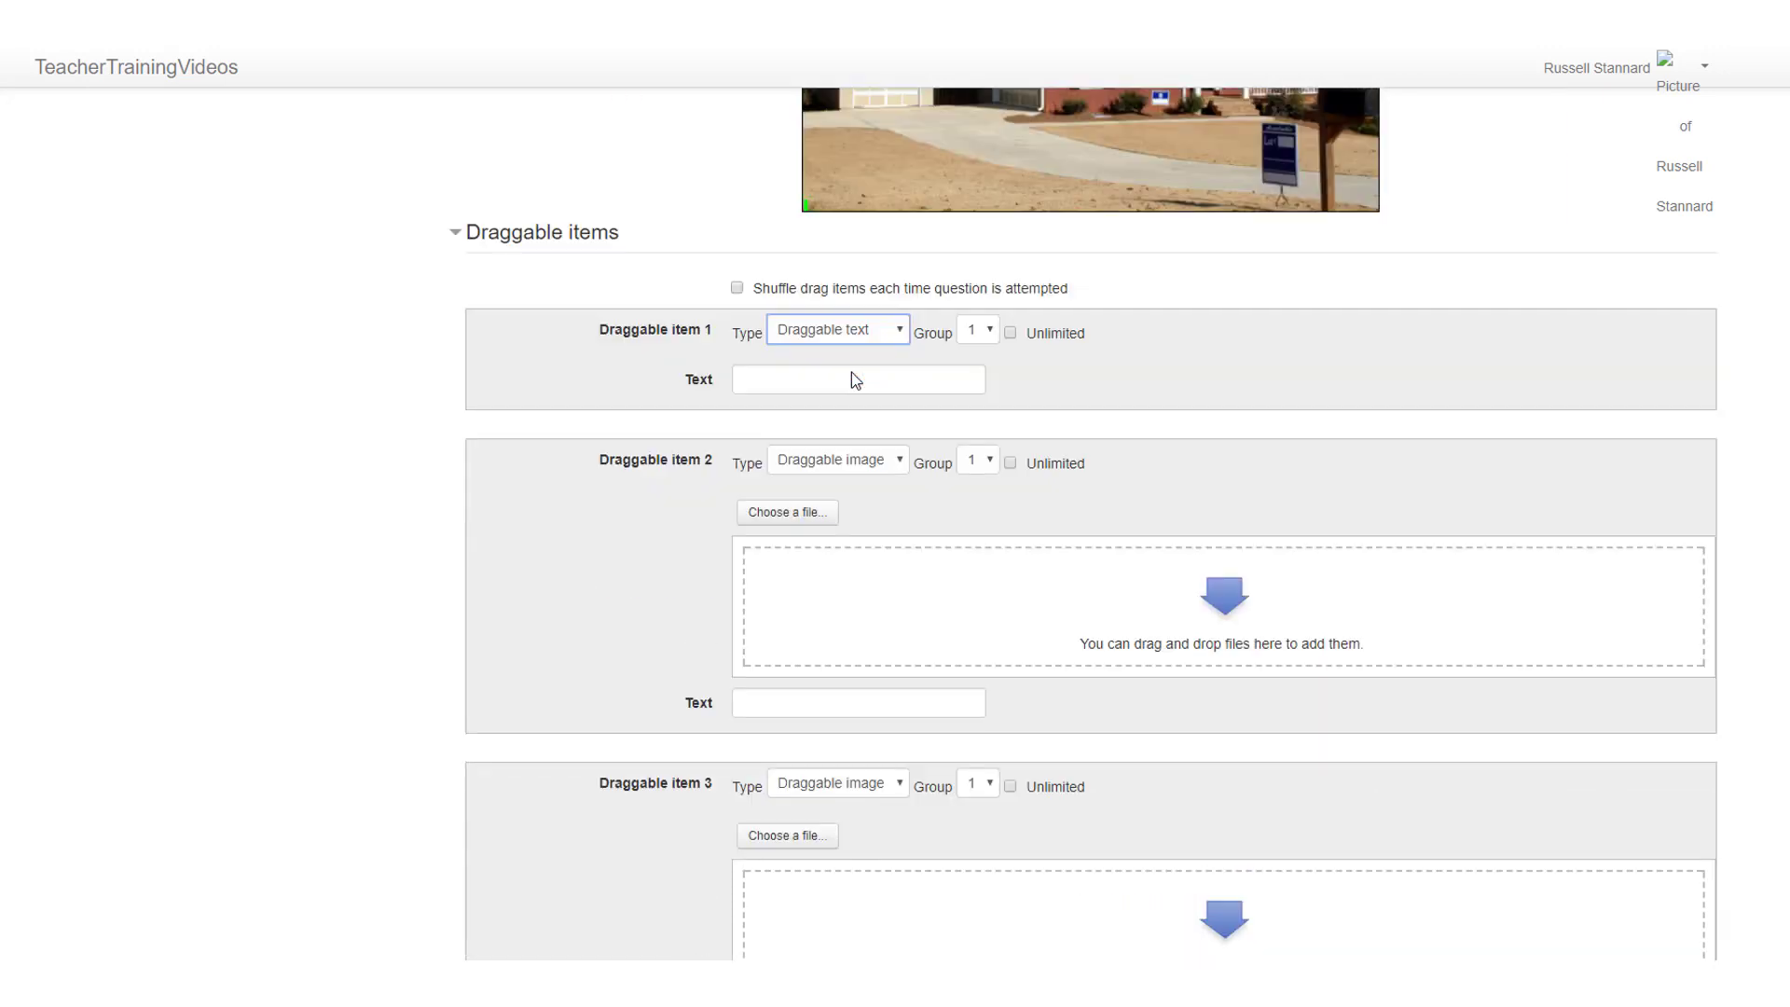
left_click(846, 377)
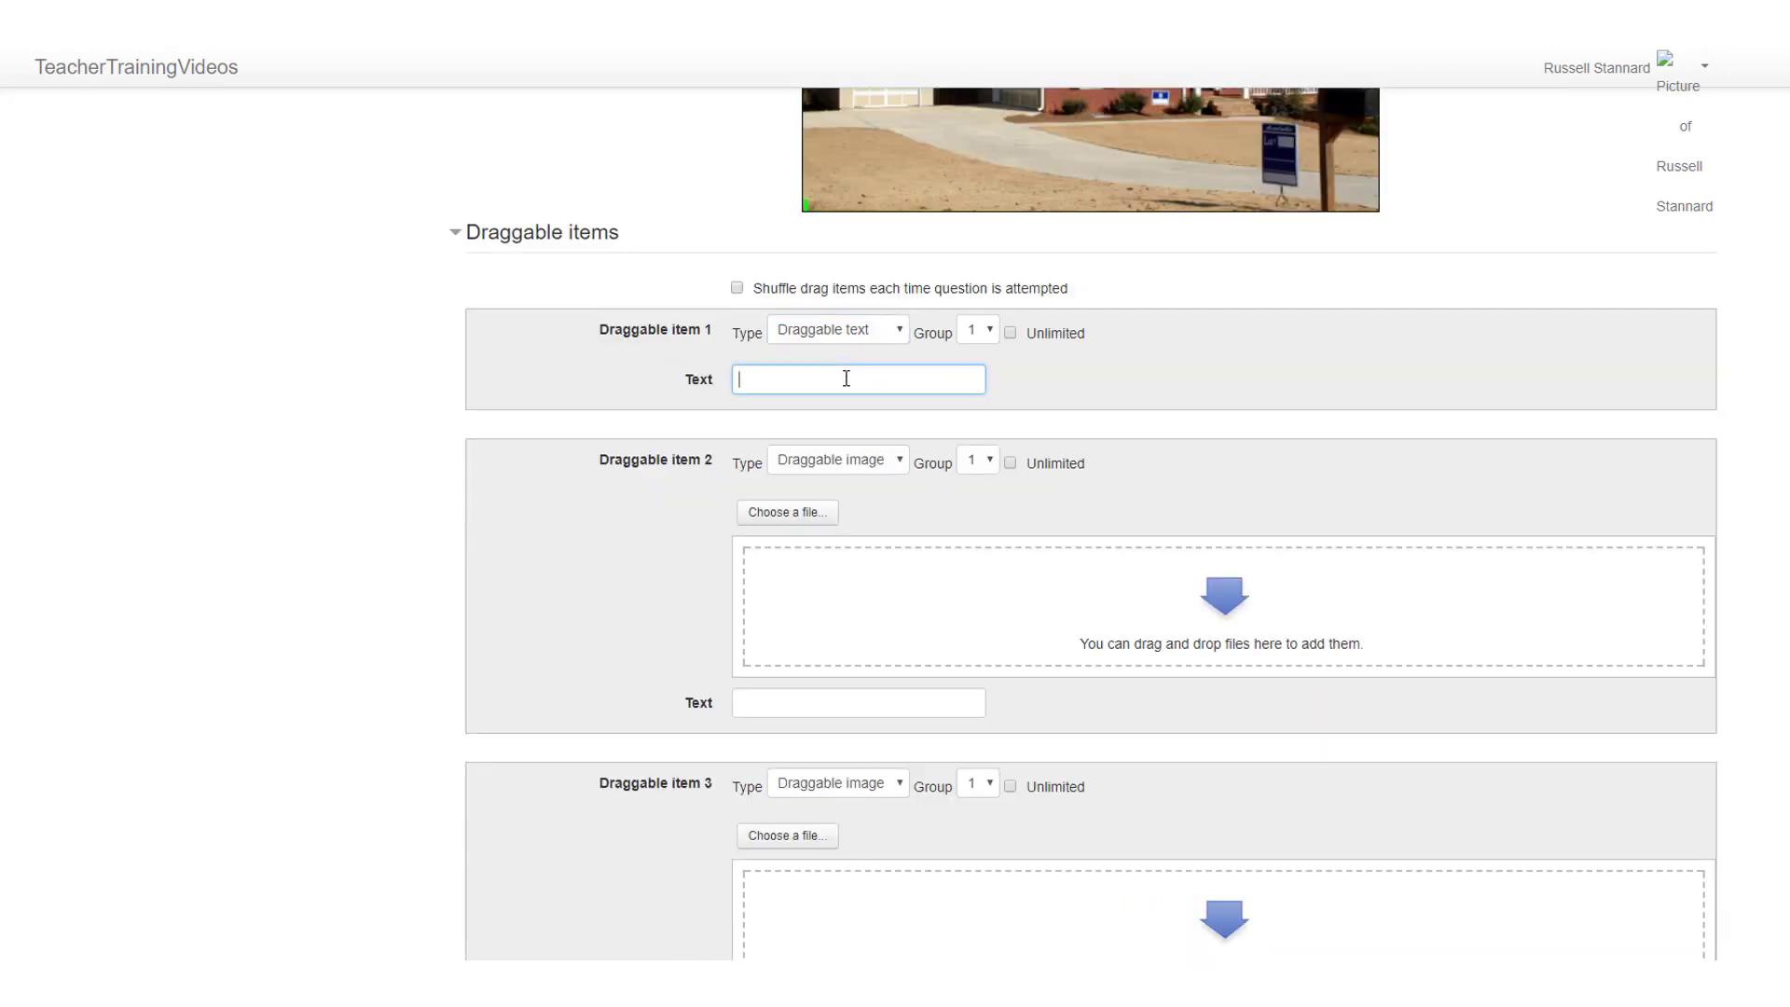
type("Garage")
Step: Make draggable item 2 a draggable text reading "Drive"
left_click(901, 463)
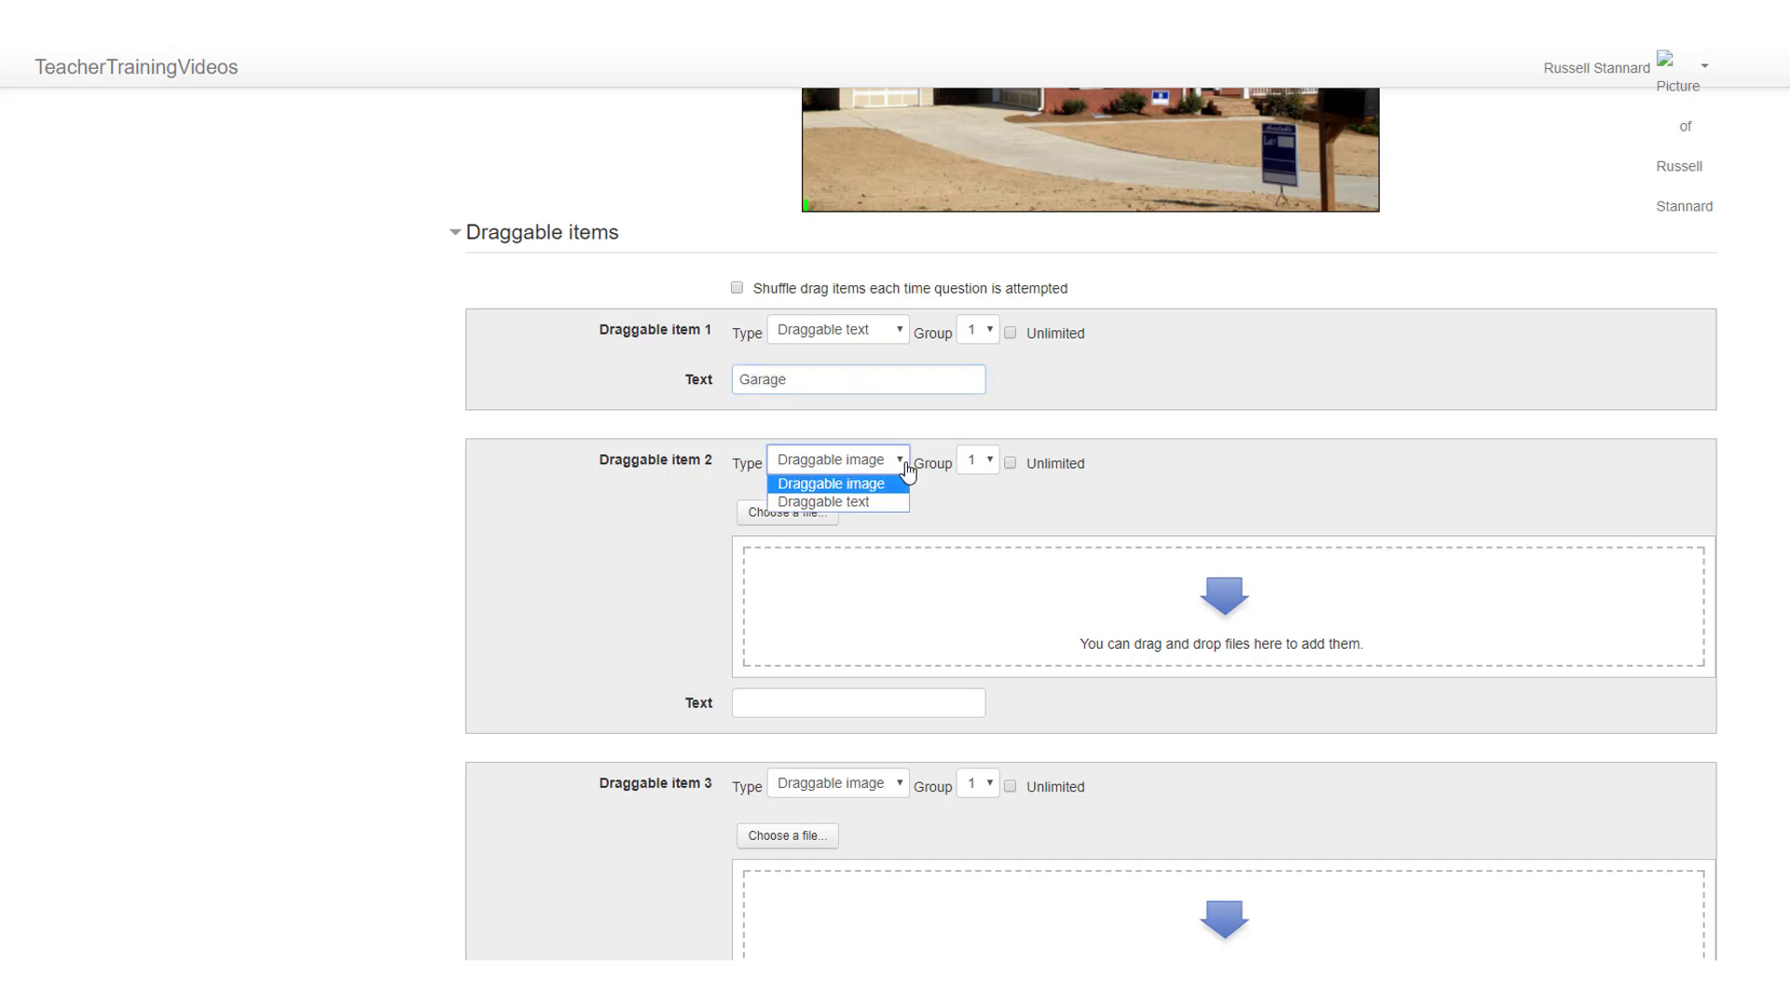
left_click(863, 494)
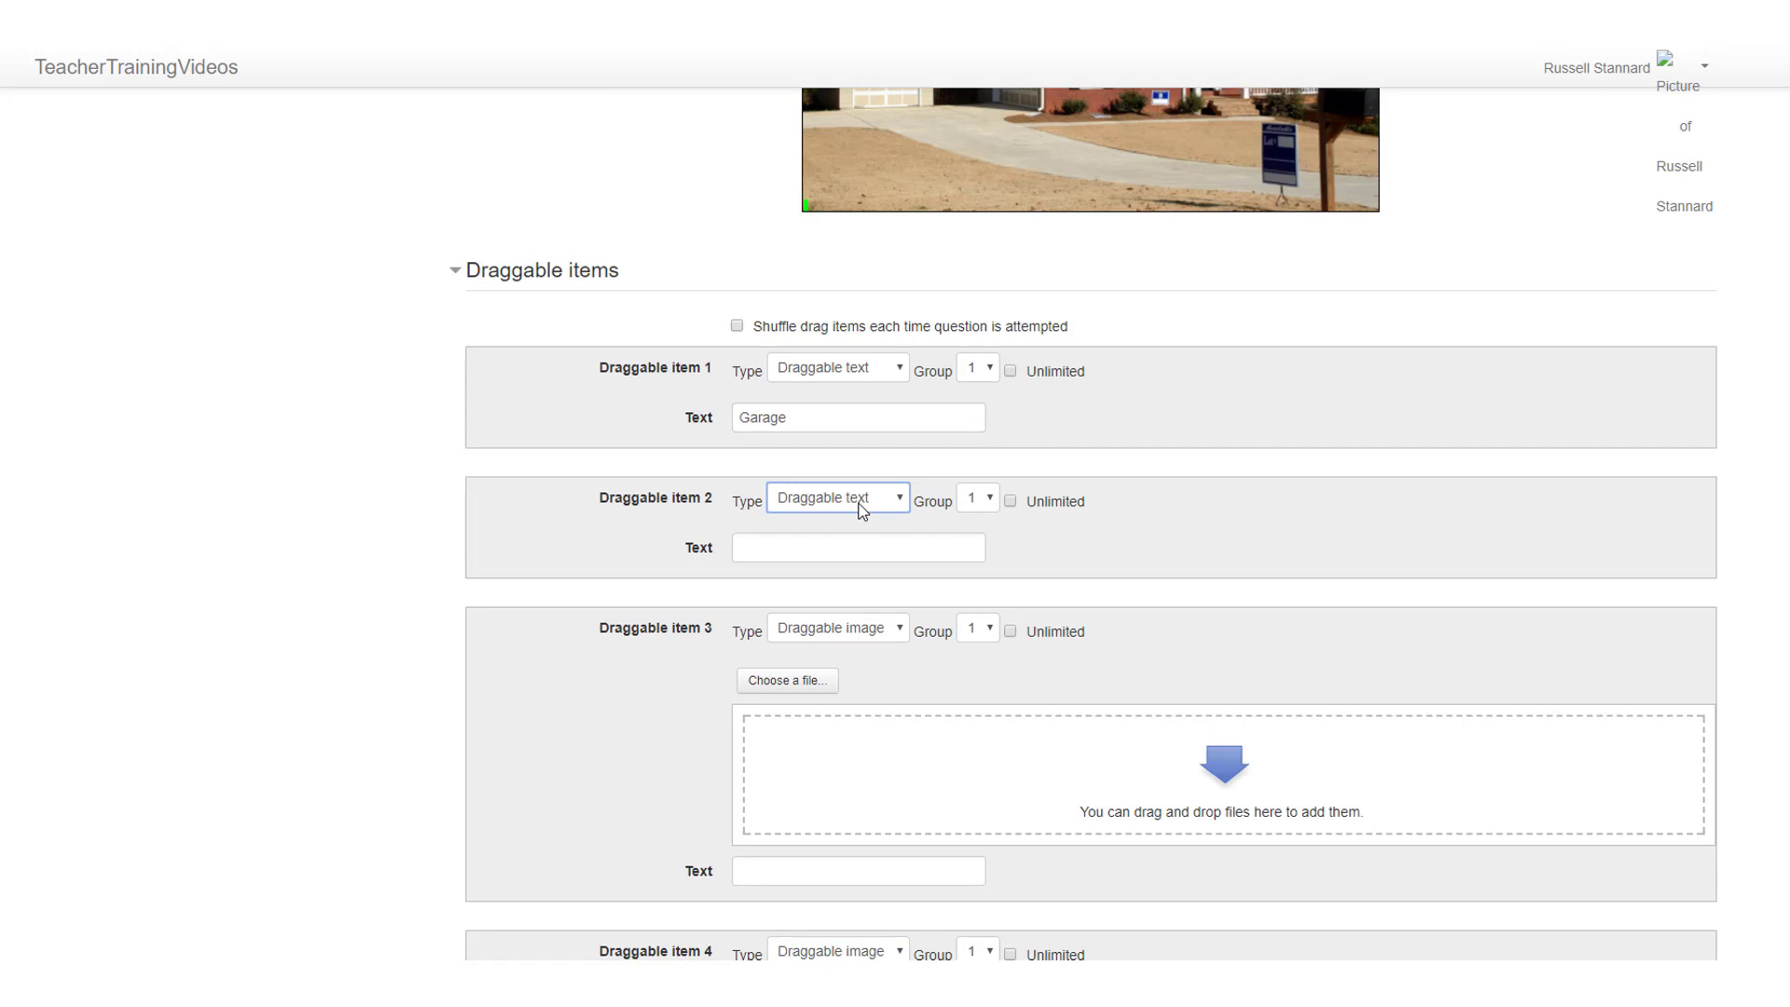
left_click(820, 541)
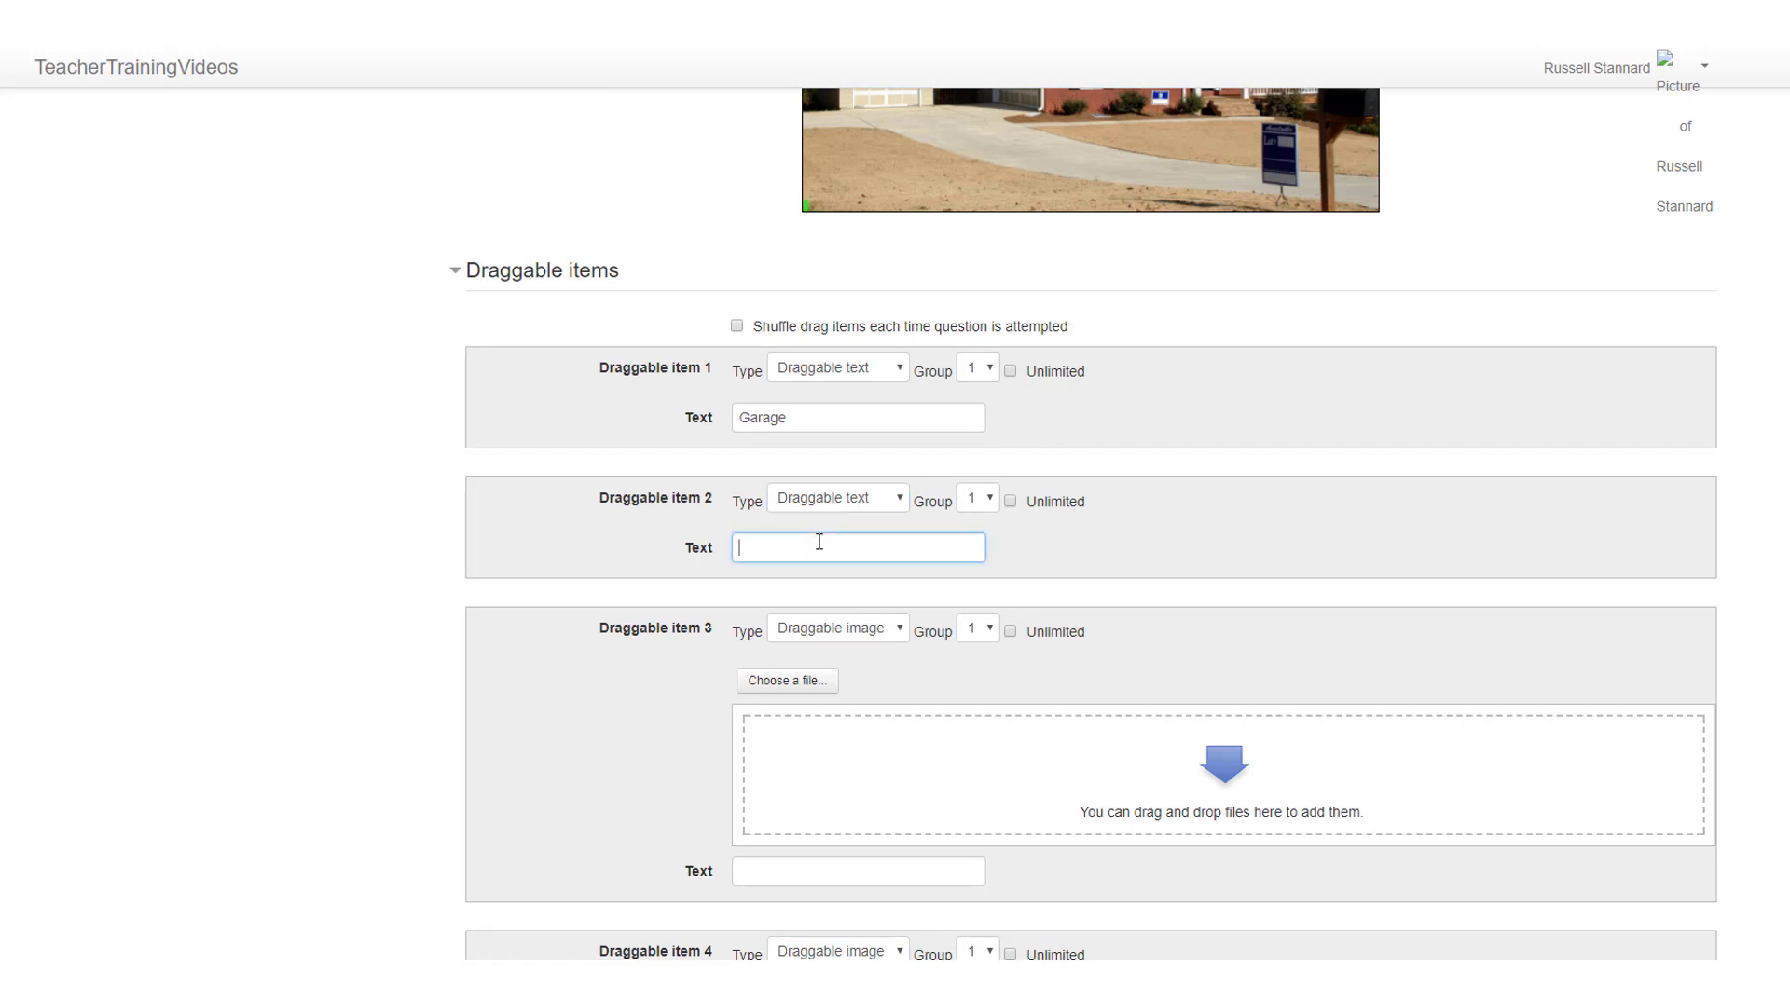
type("Drive")
Step: Make draggable item 3 a draggable text reading "Roof"
left_click(896, 628)
left_click(866, 668)
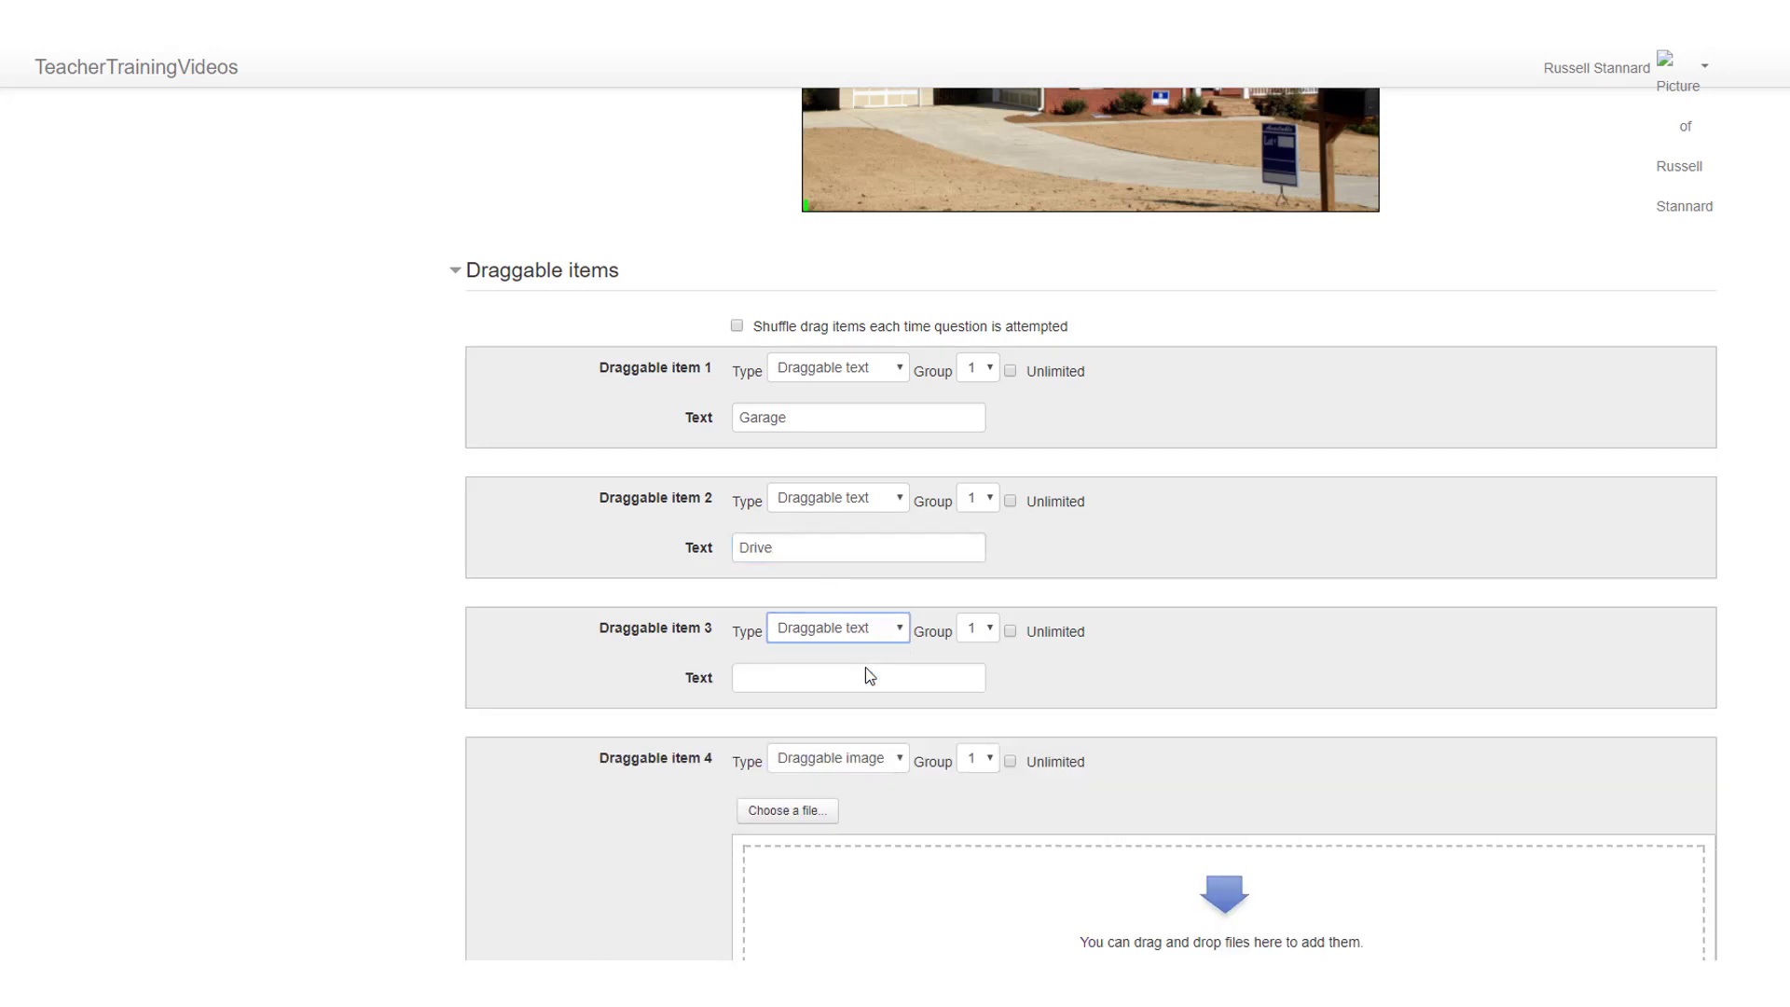
left_click(814, 674)
type("Roof")
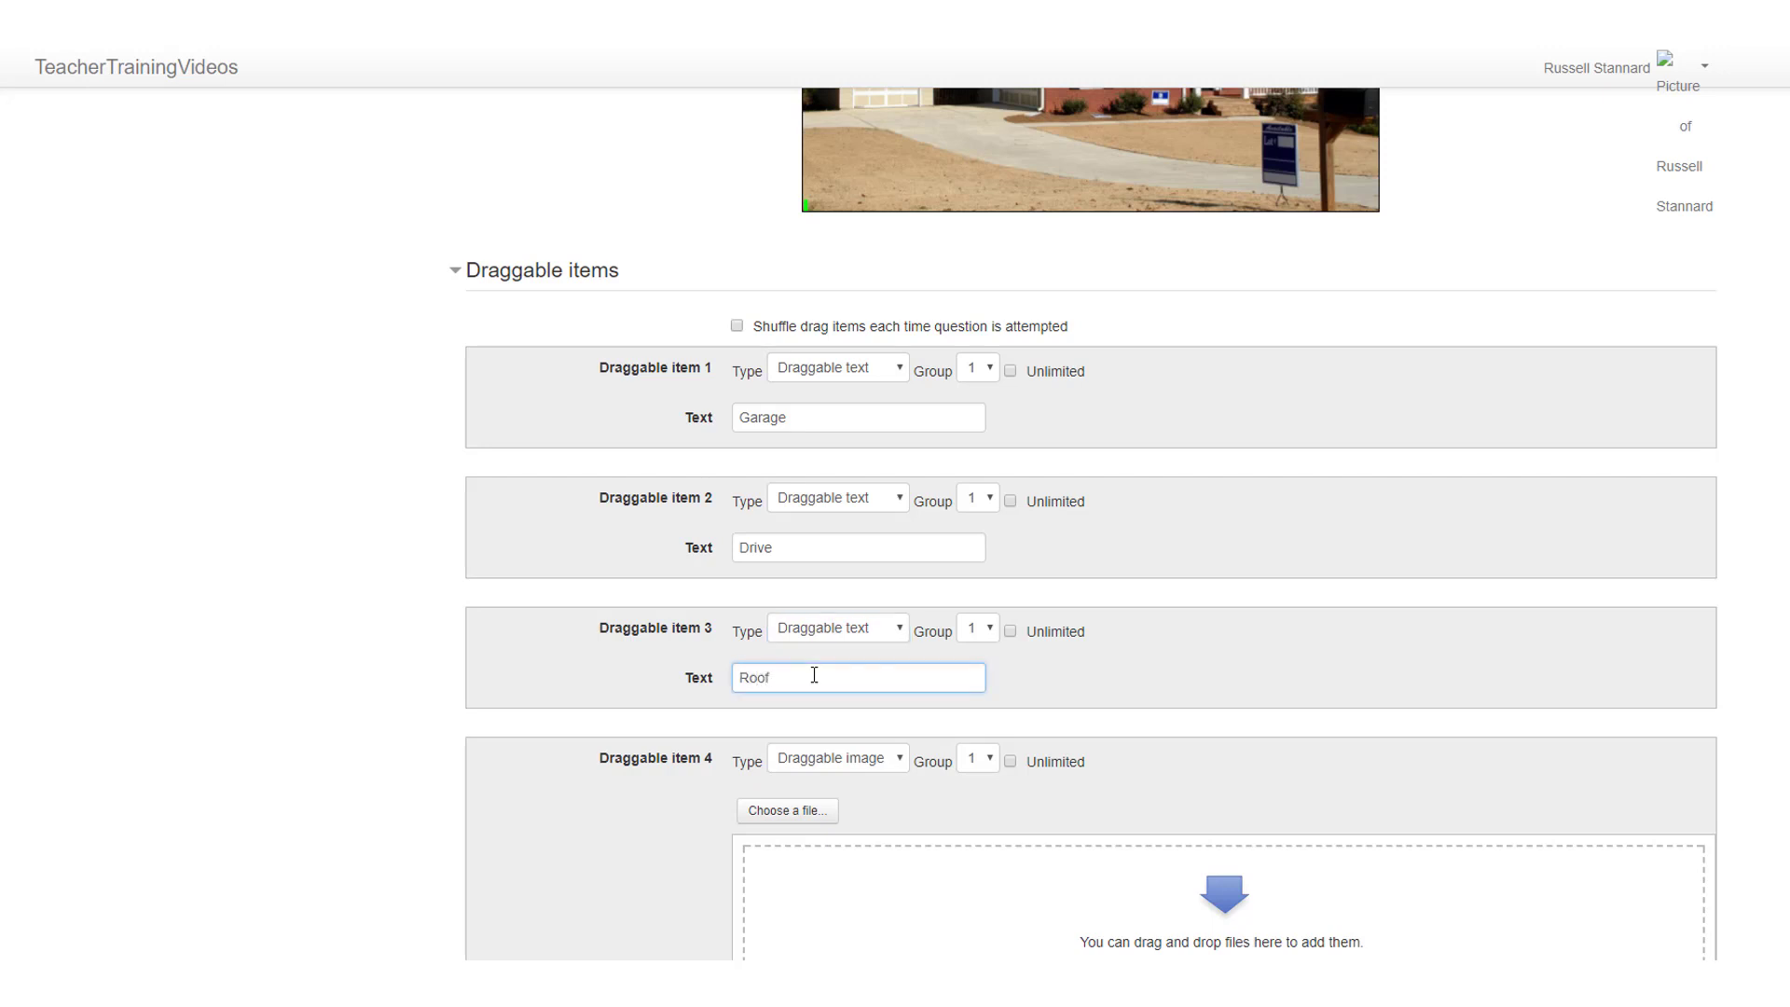
Step: Make draggable item 4 a draggable text reading "Porch"
left_click(899, 760)
left_click(860, 802)
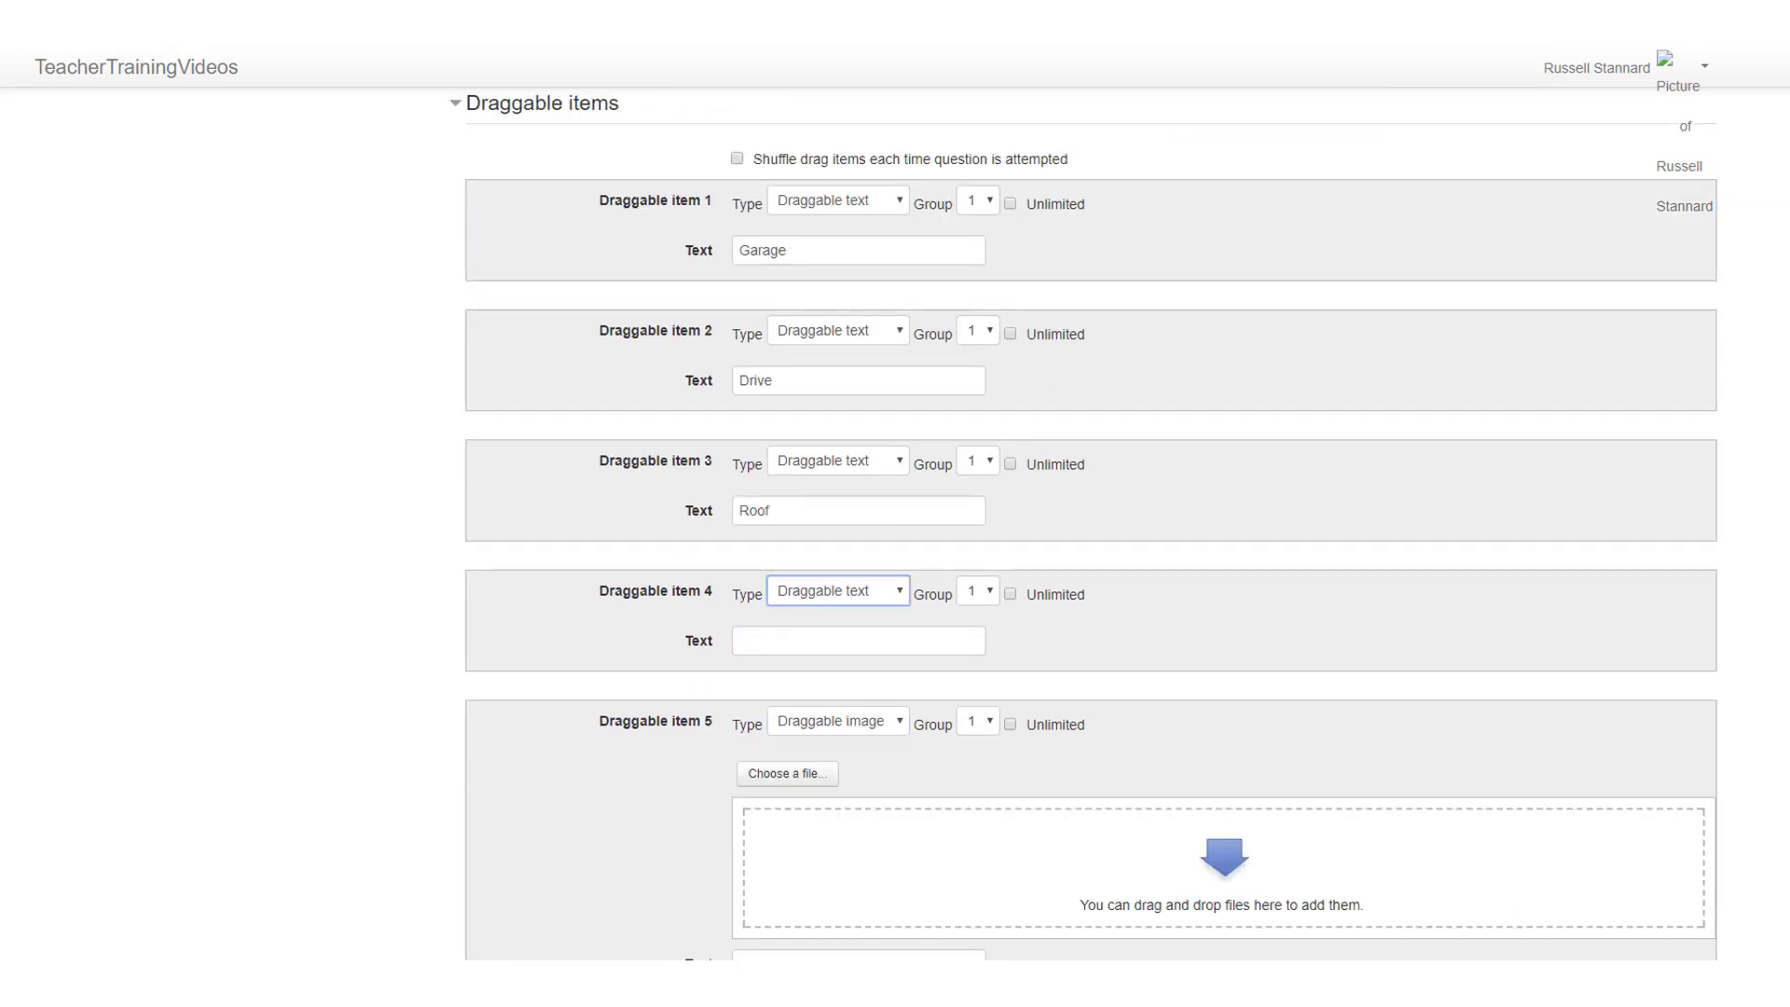
scroll(919, 541, "down", 3)
left_click(886, 514)
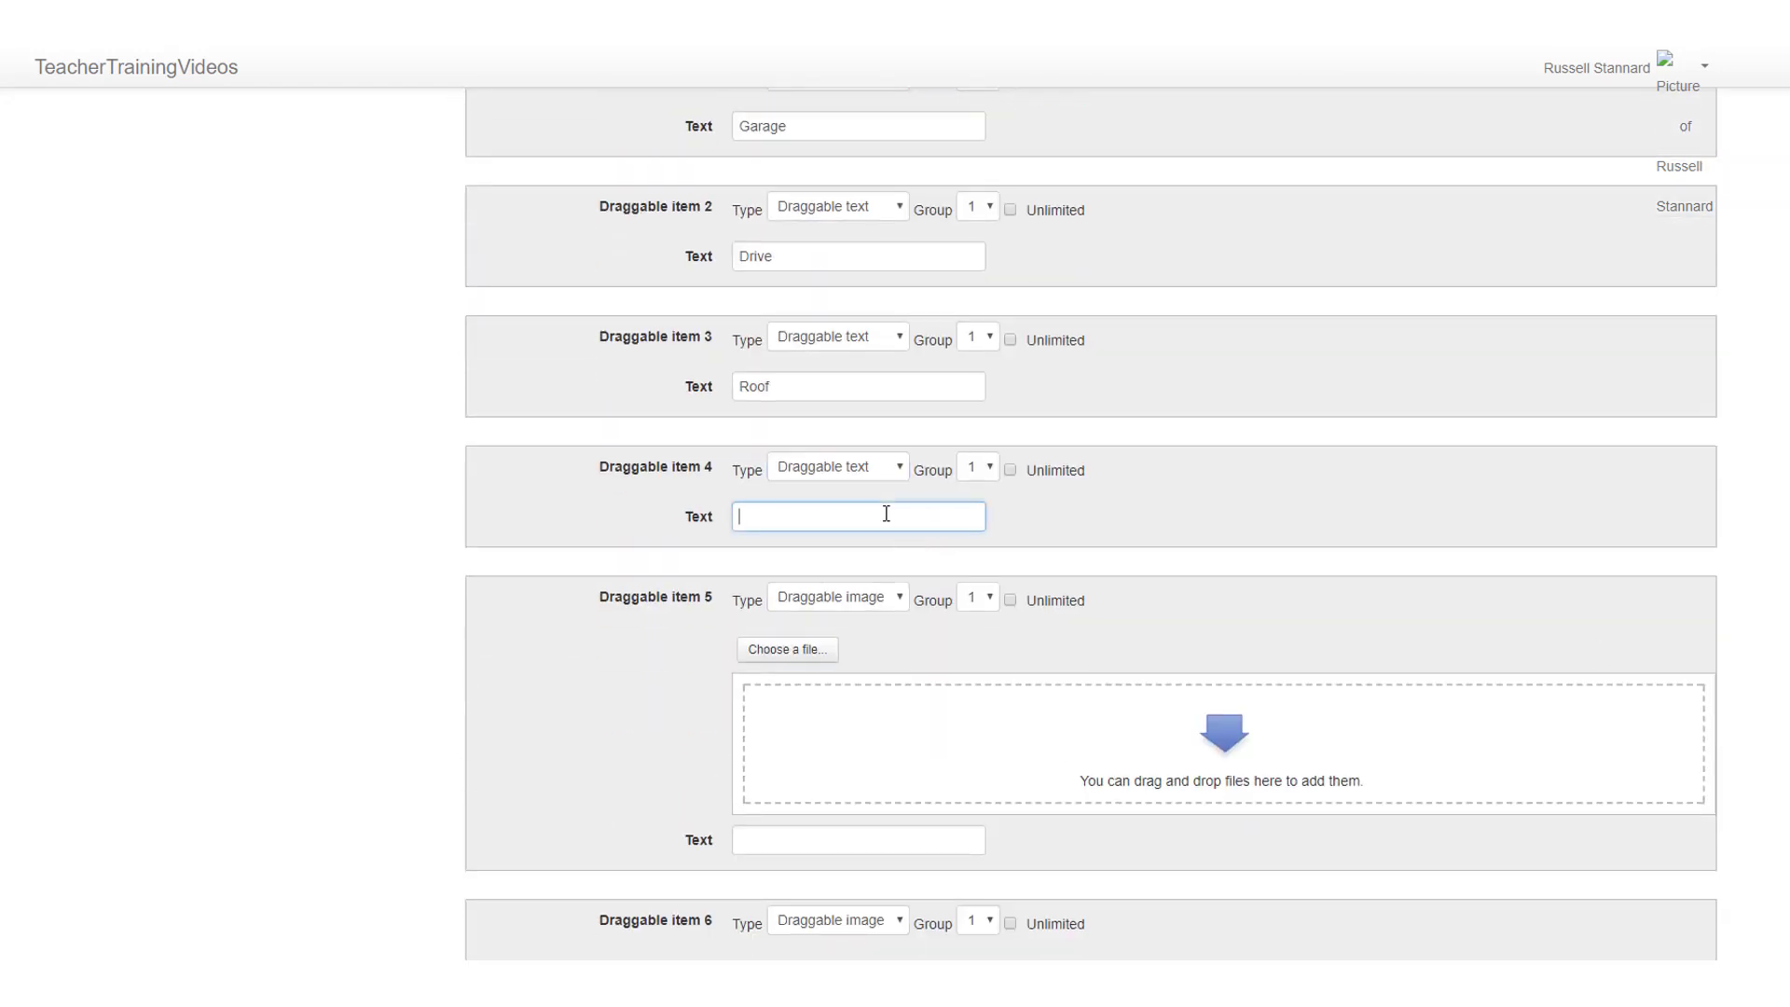
type("Porch")
Step: Make draggable item 5 a draggable text reading "Window"
left_click(891, 601)
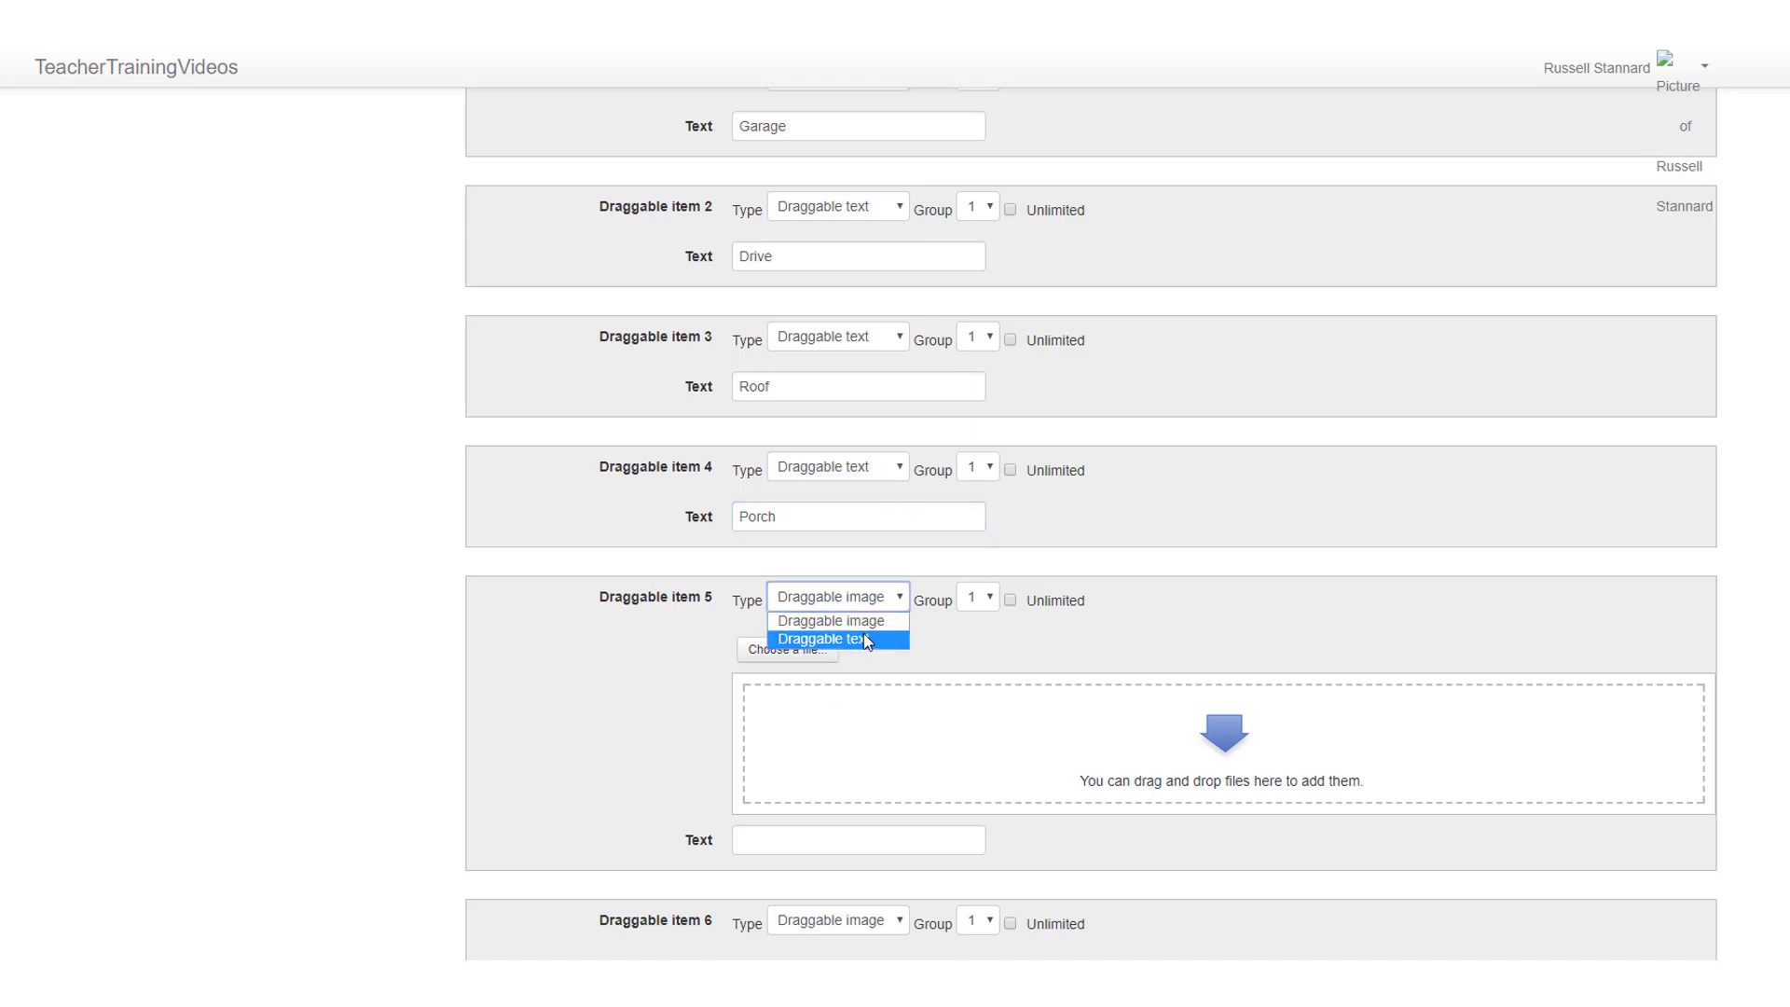
left_click(863, 637)
left_click(787, 647)
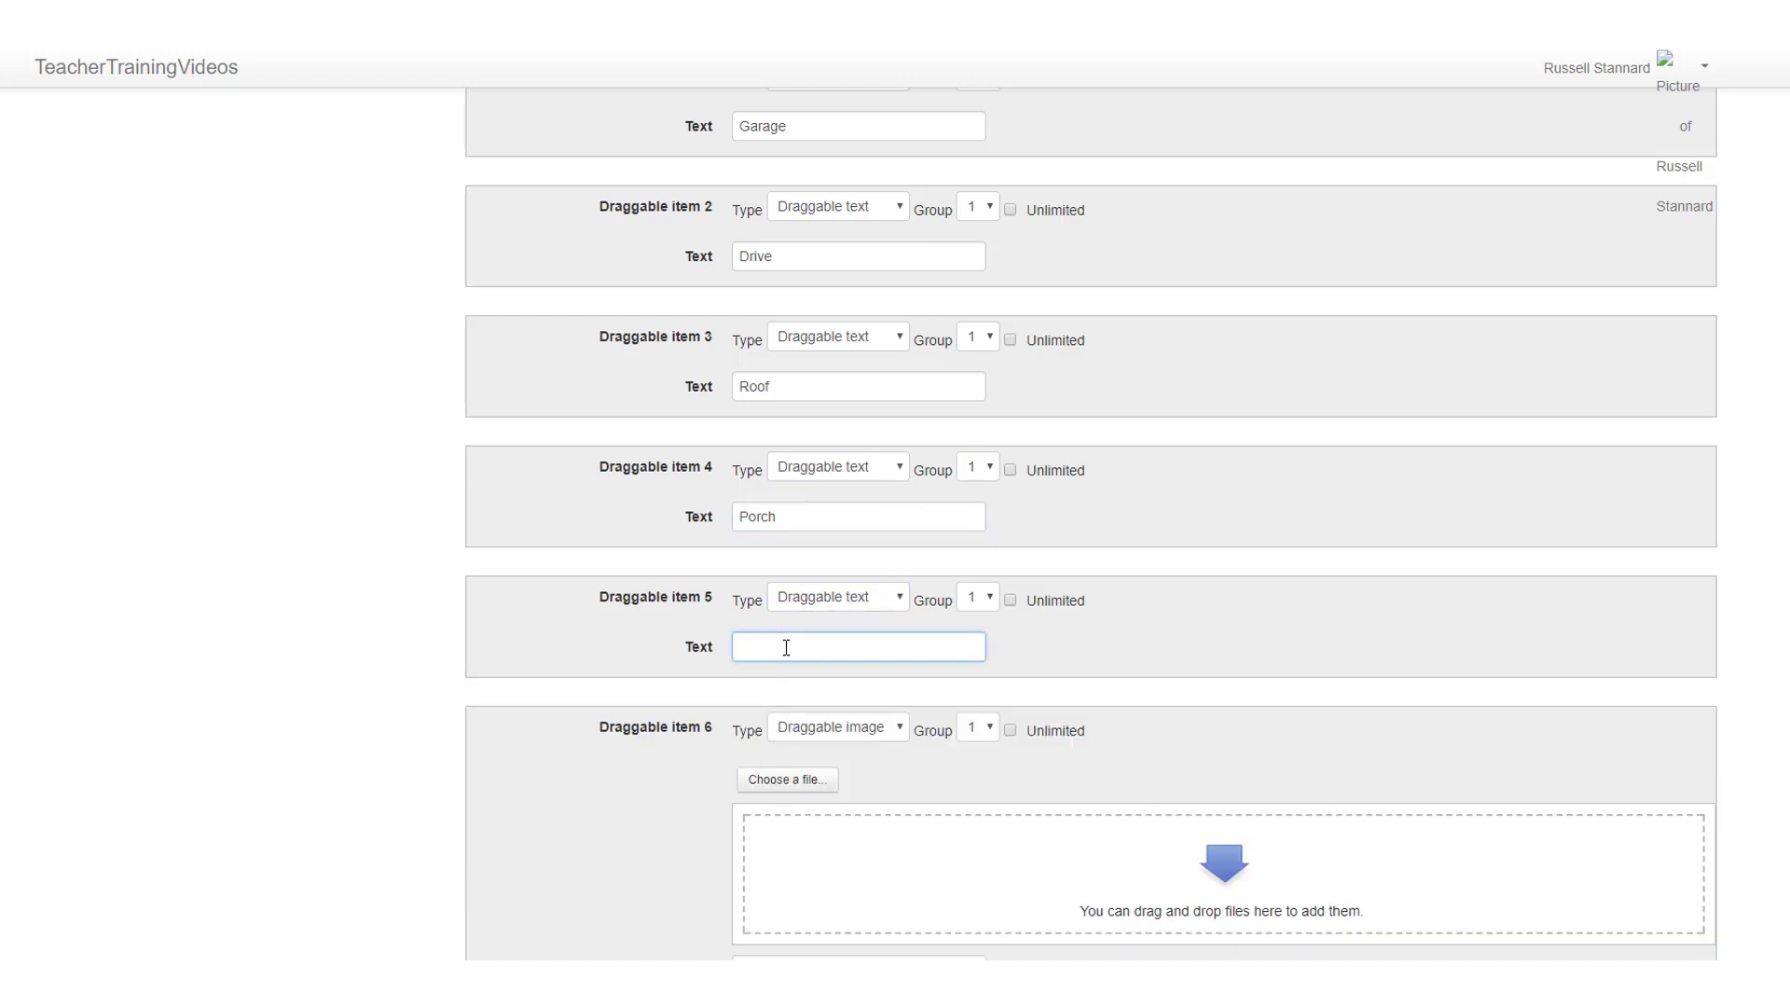
type("Window")
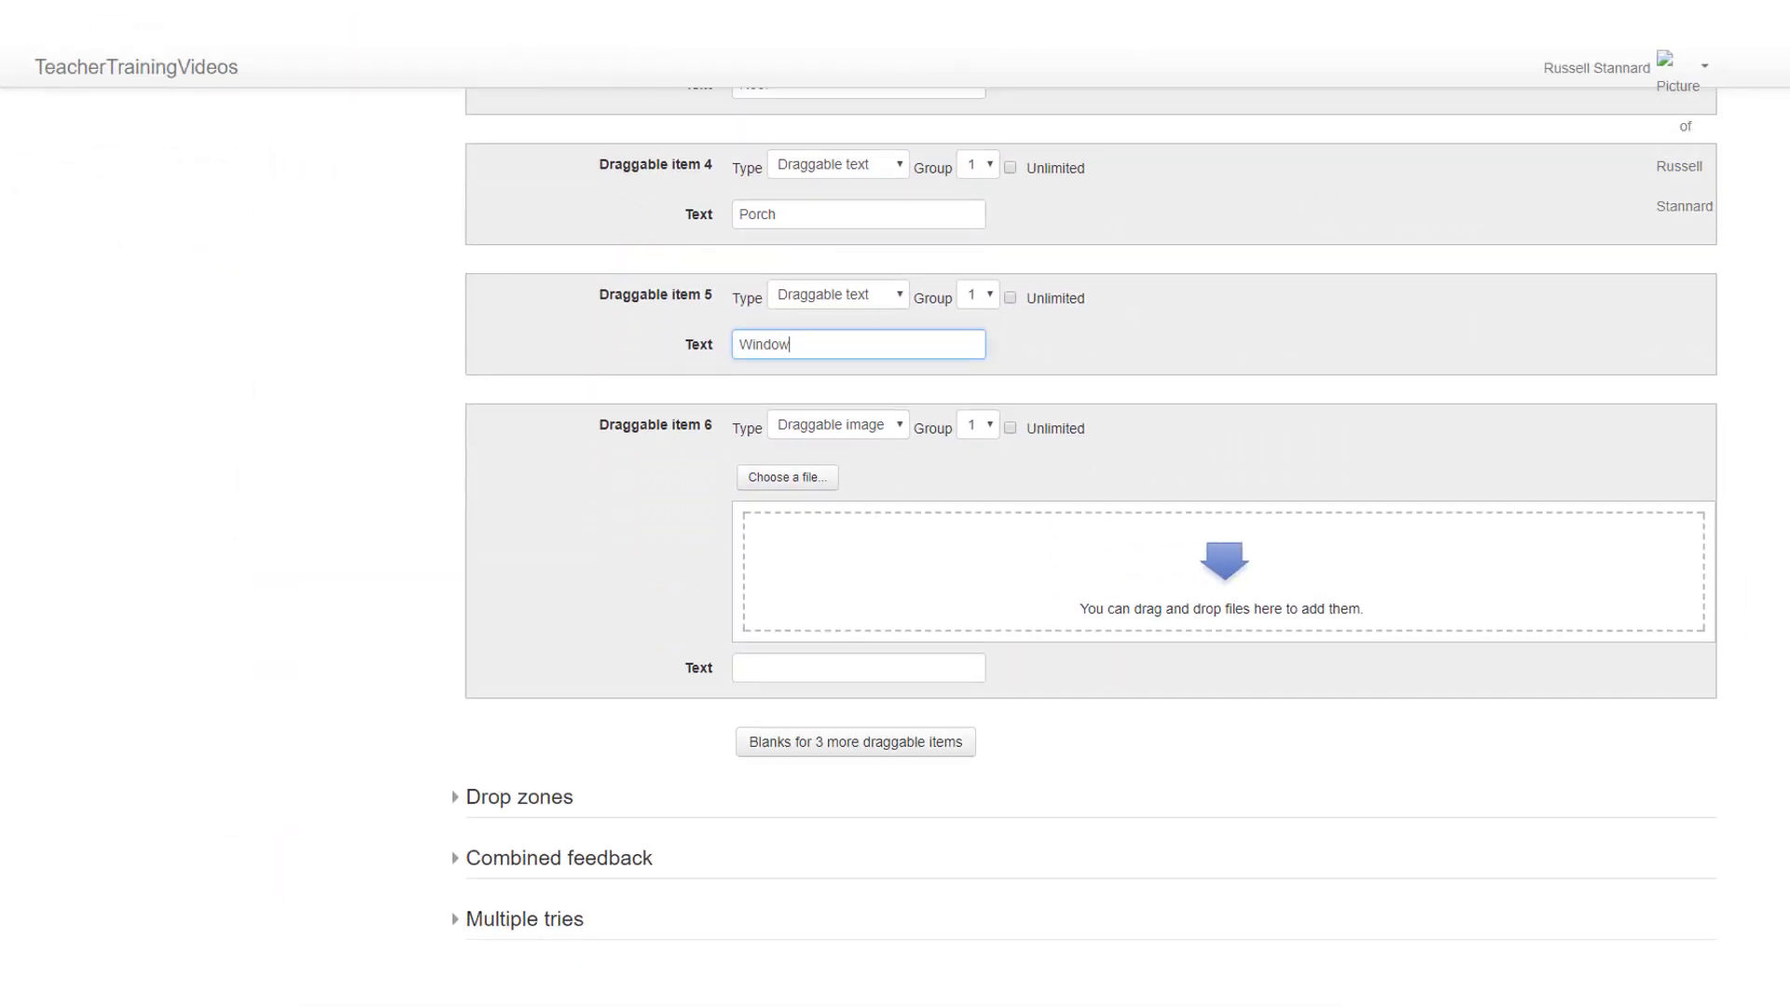
Step: Expand the drop zones and assign Garage to drop zone 1 and Drive to drop zone 2
scroll(1541, 644, "down", 3)
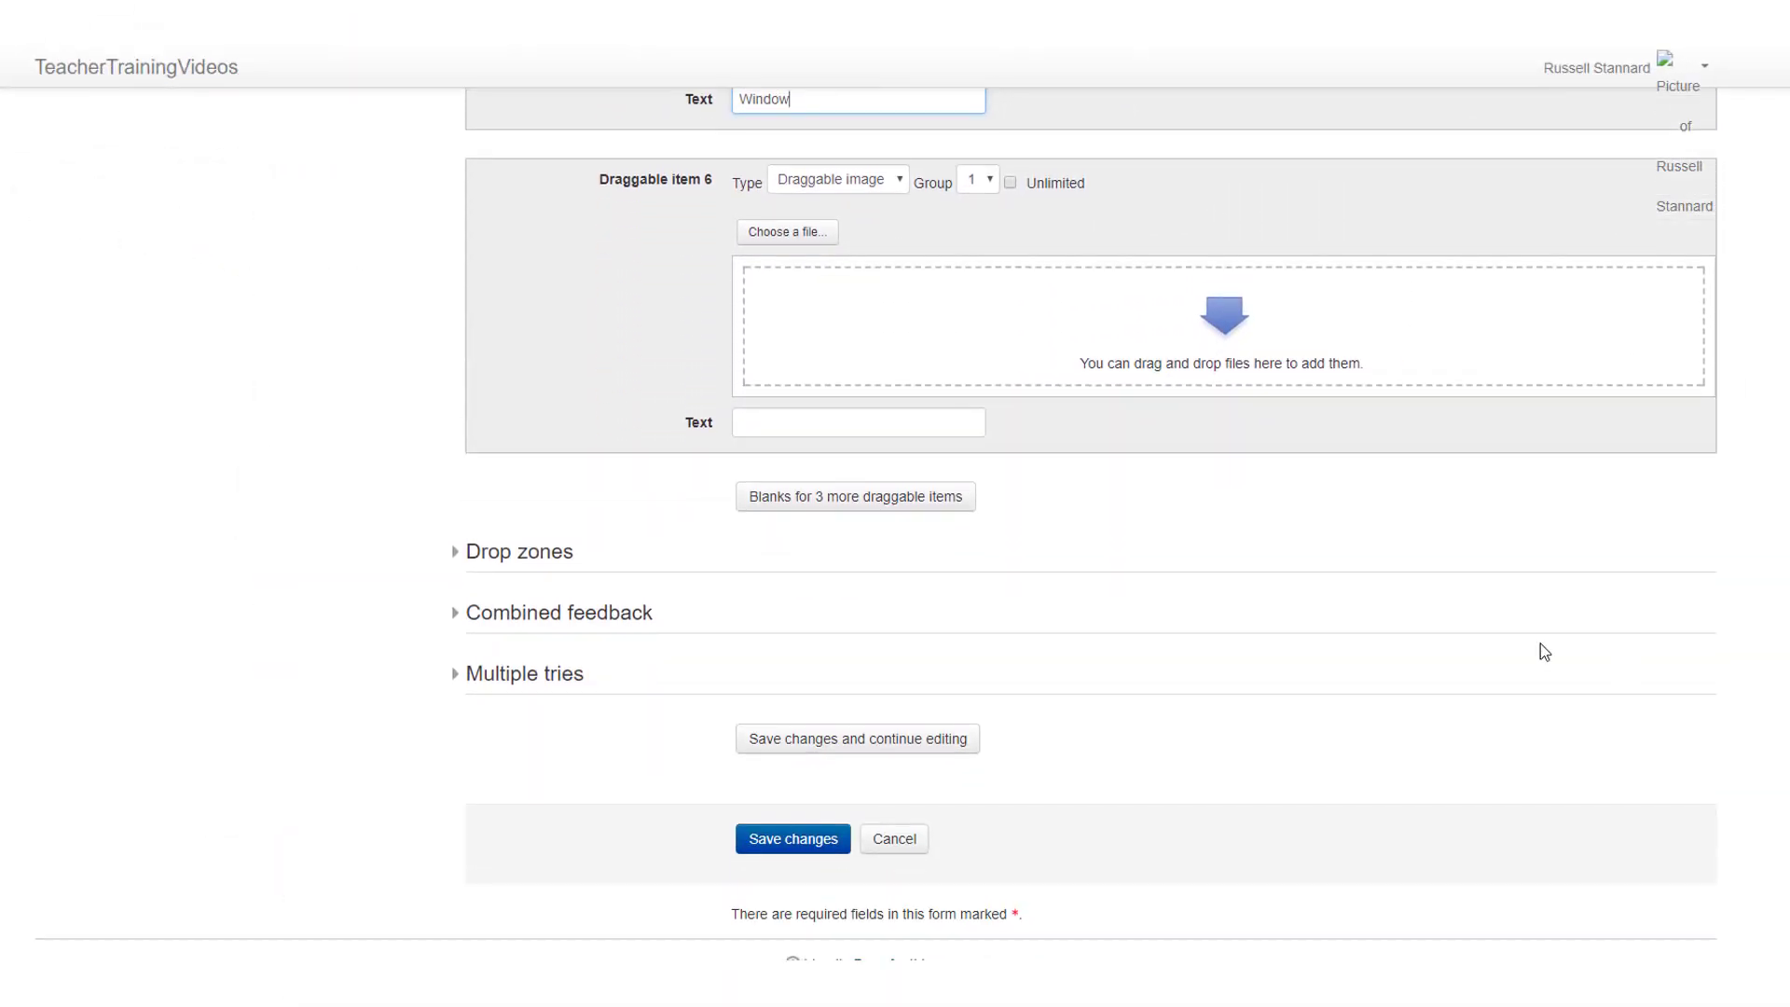
left_click(512, 558)
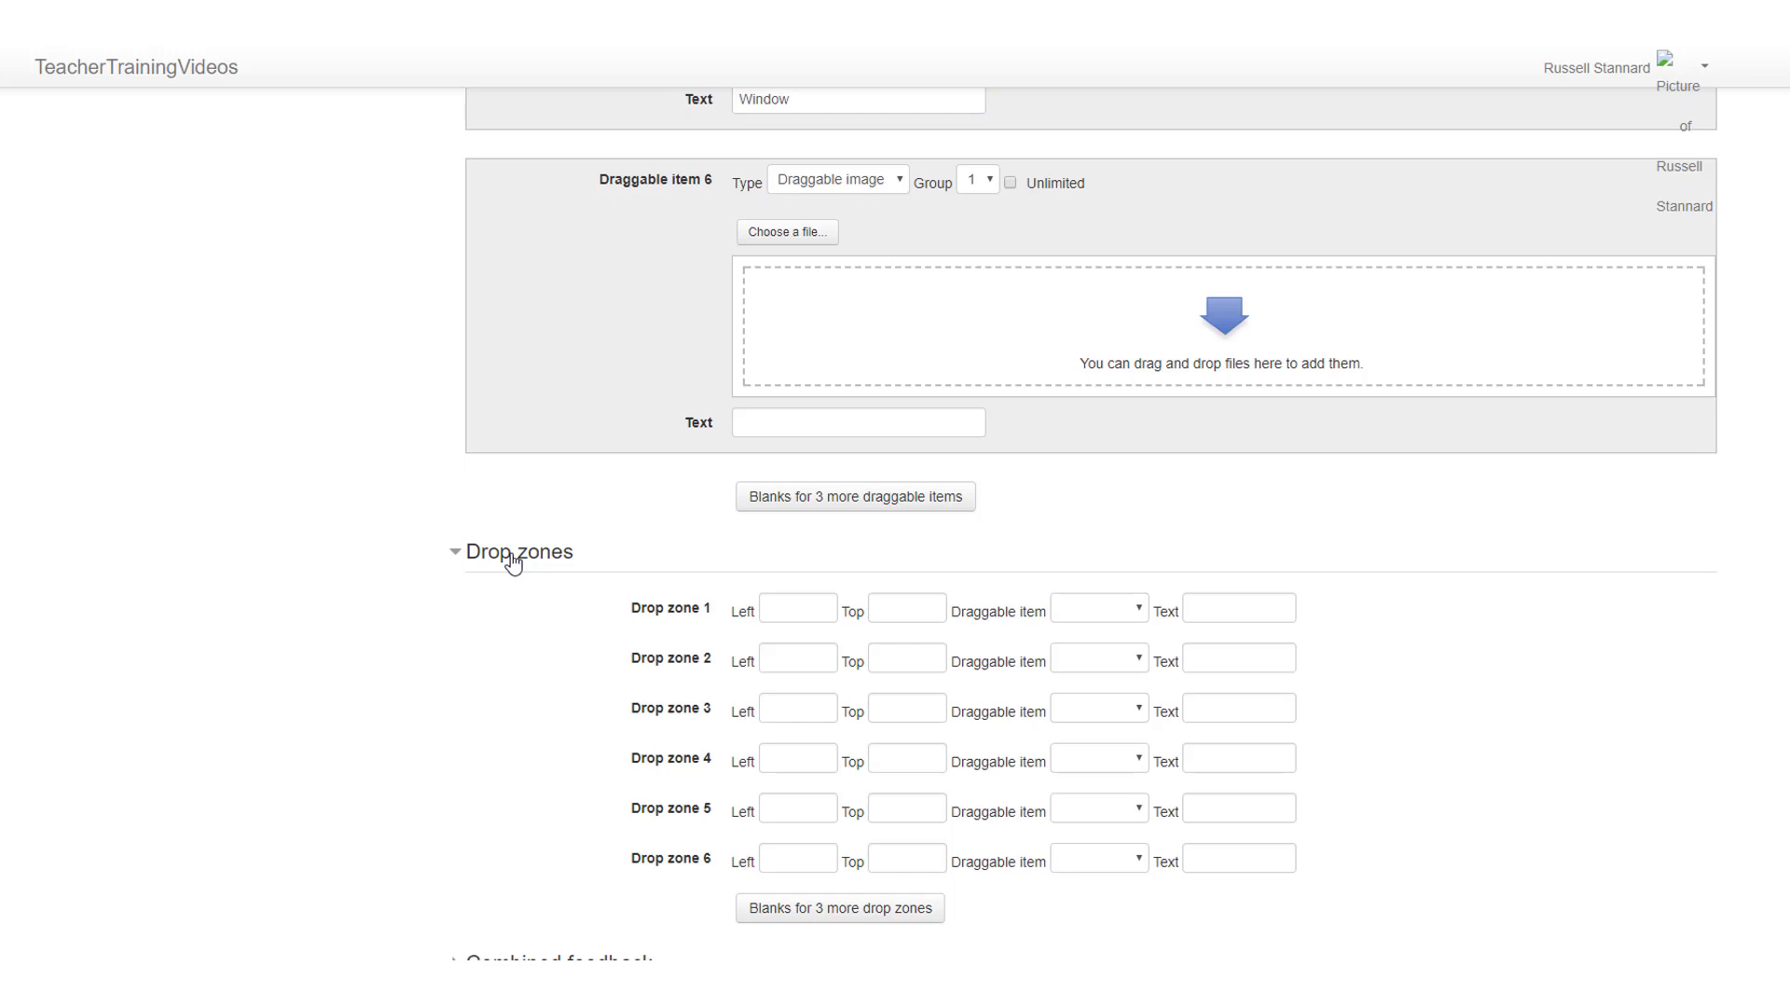
left_click(1220, 611)
left_click(1139, 610)
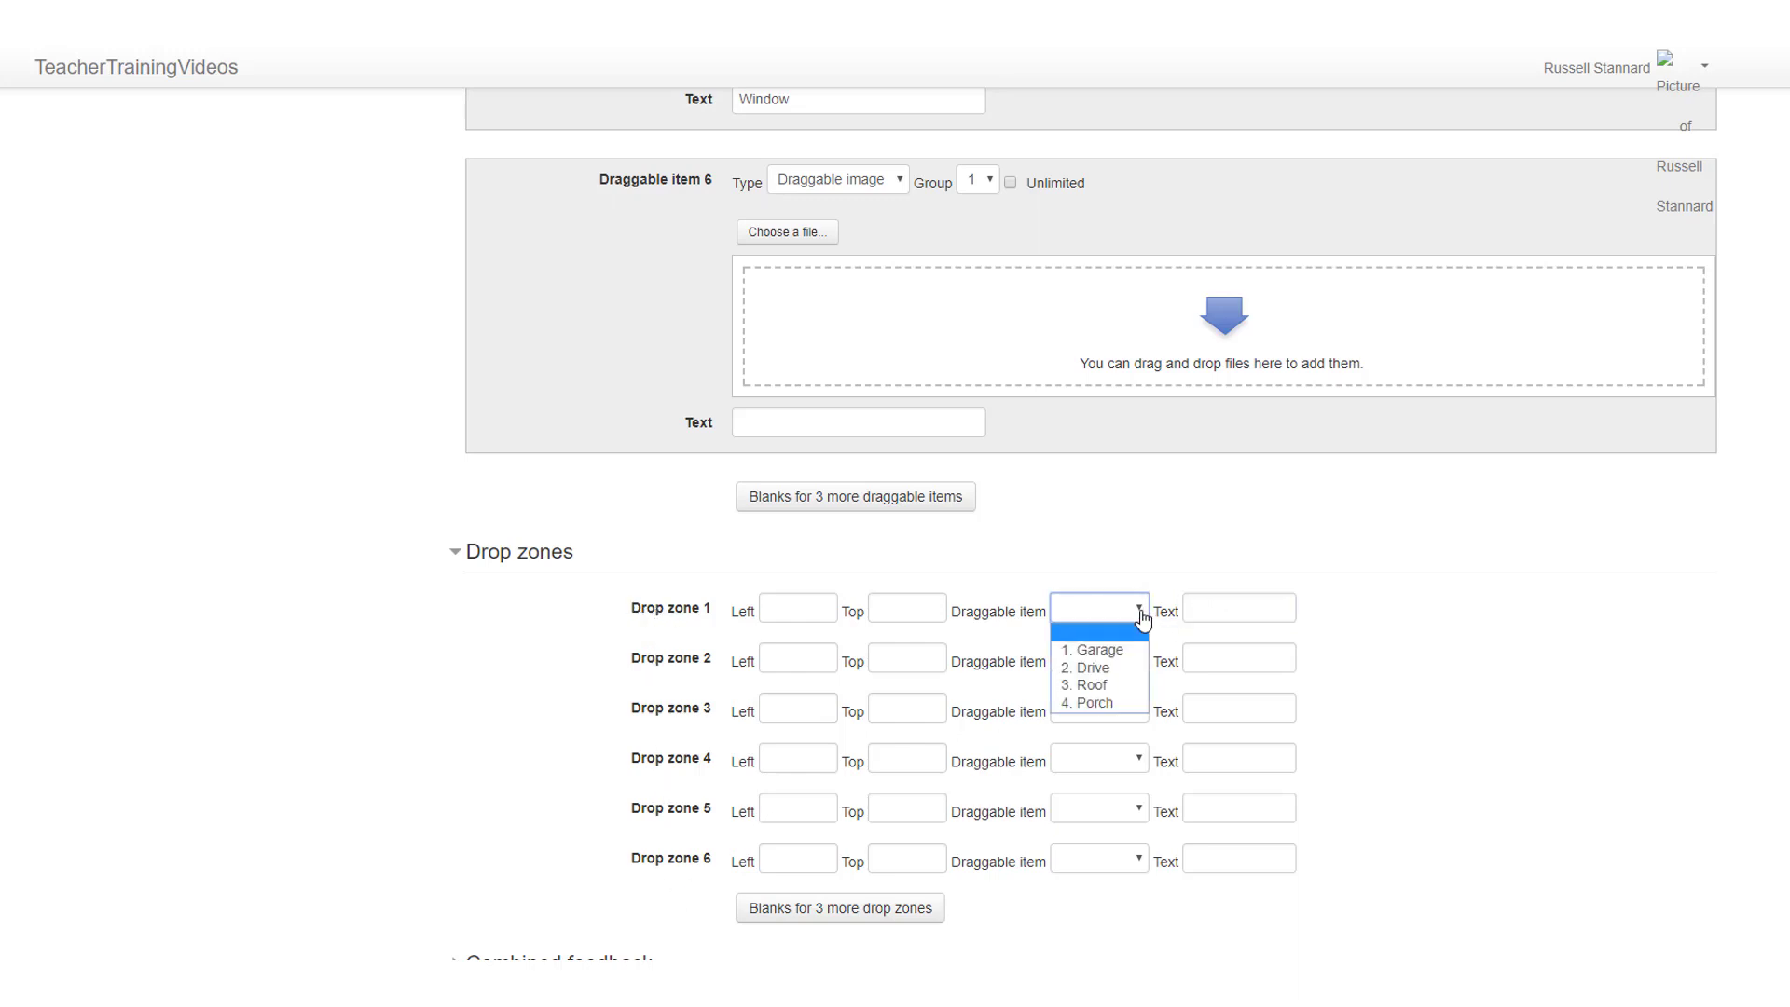
left_click(1130, 650)
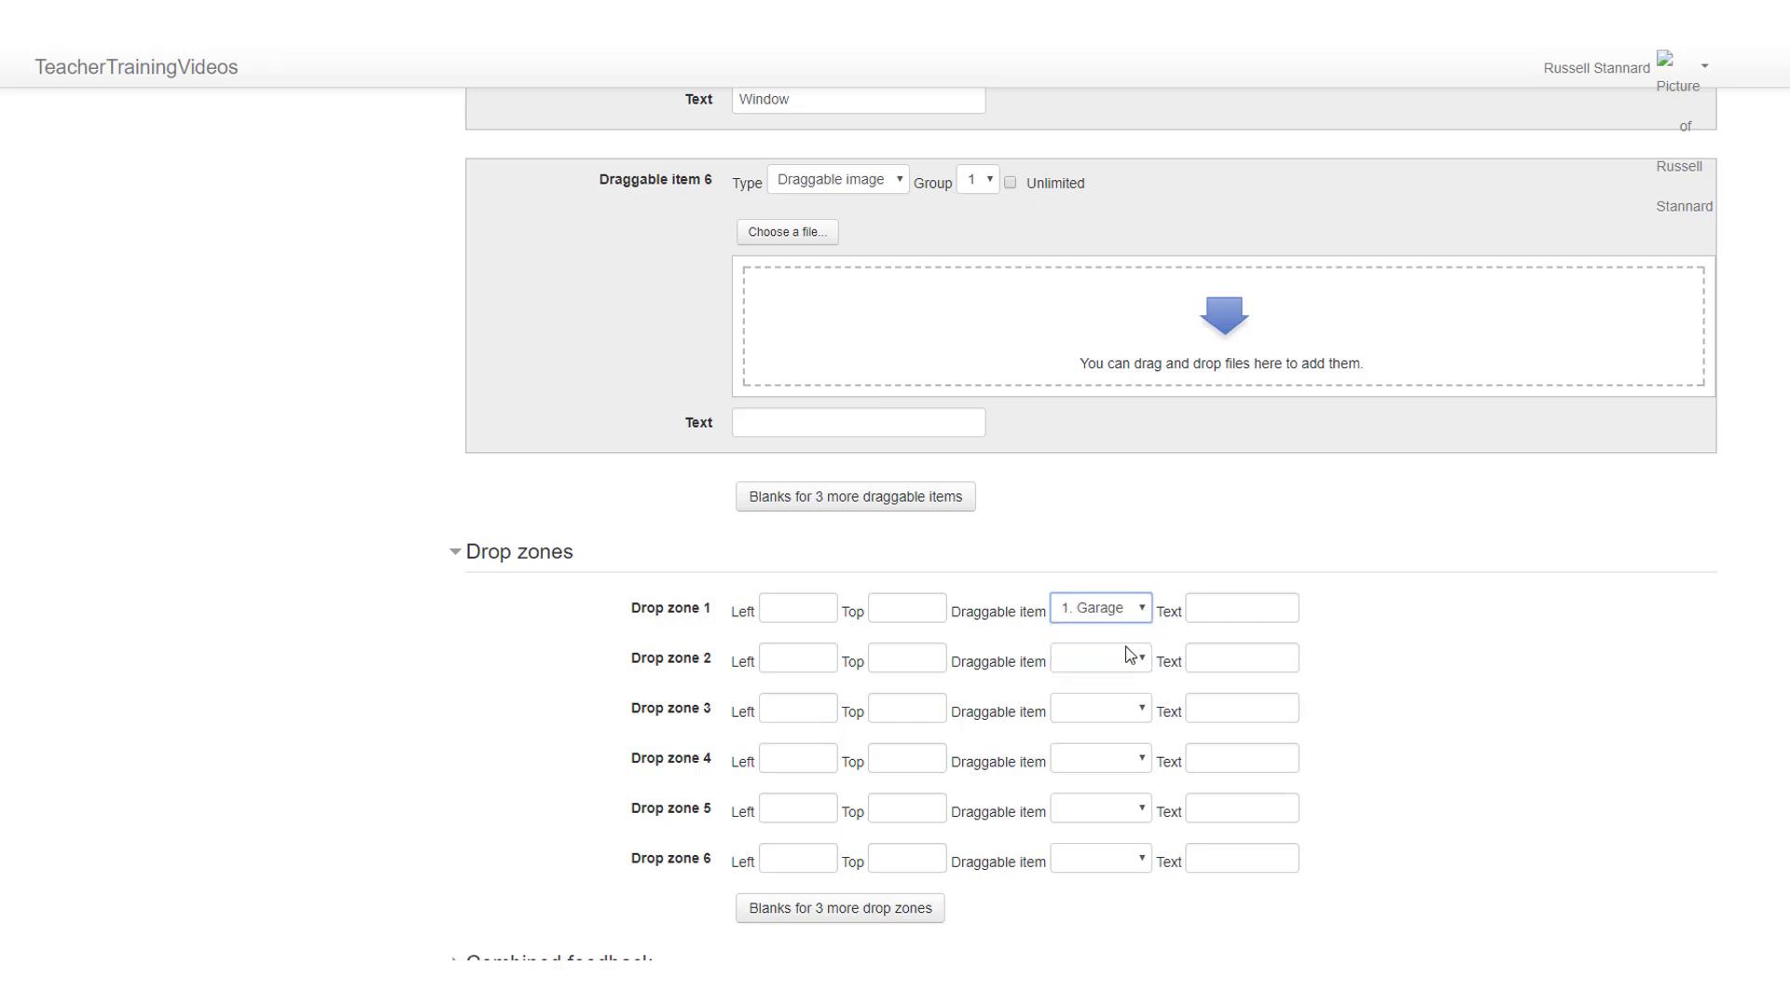
left_click(1149, 662)
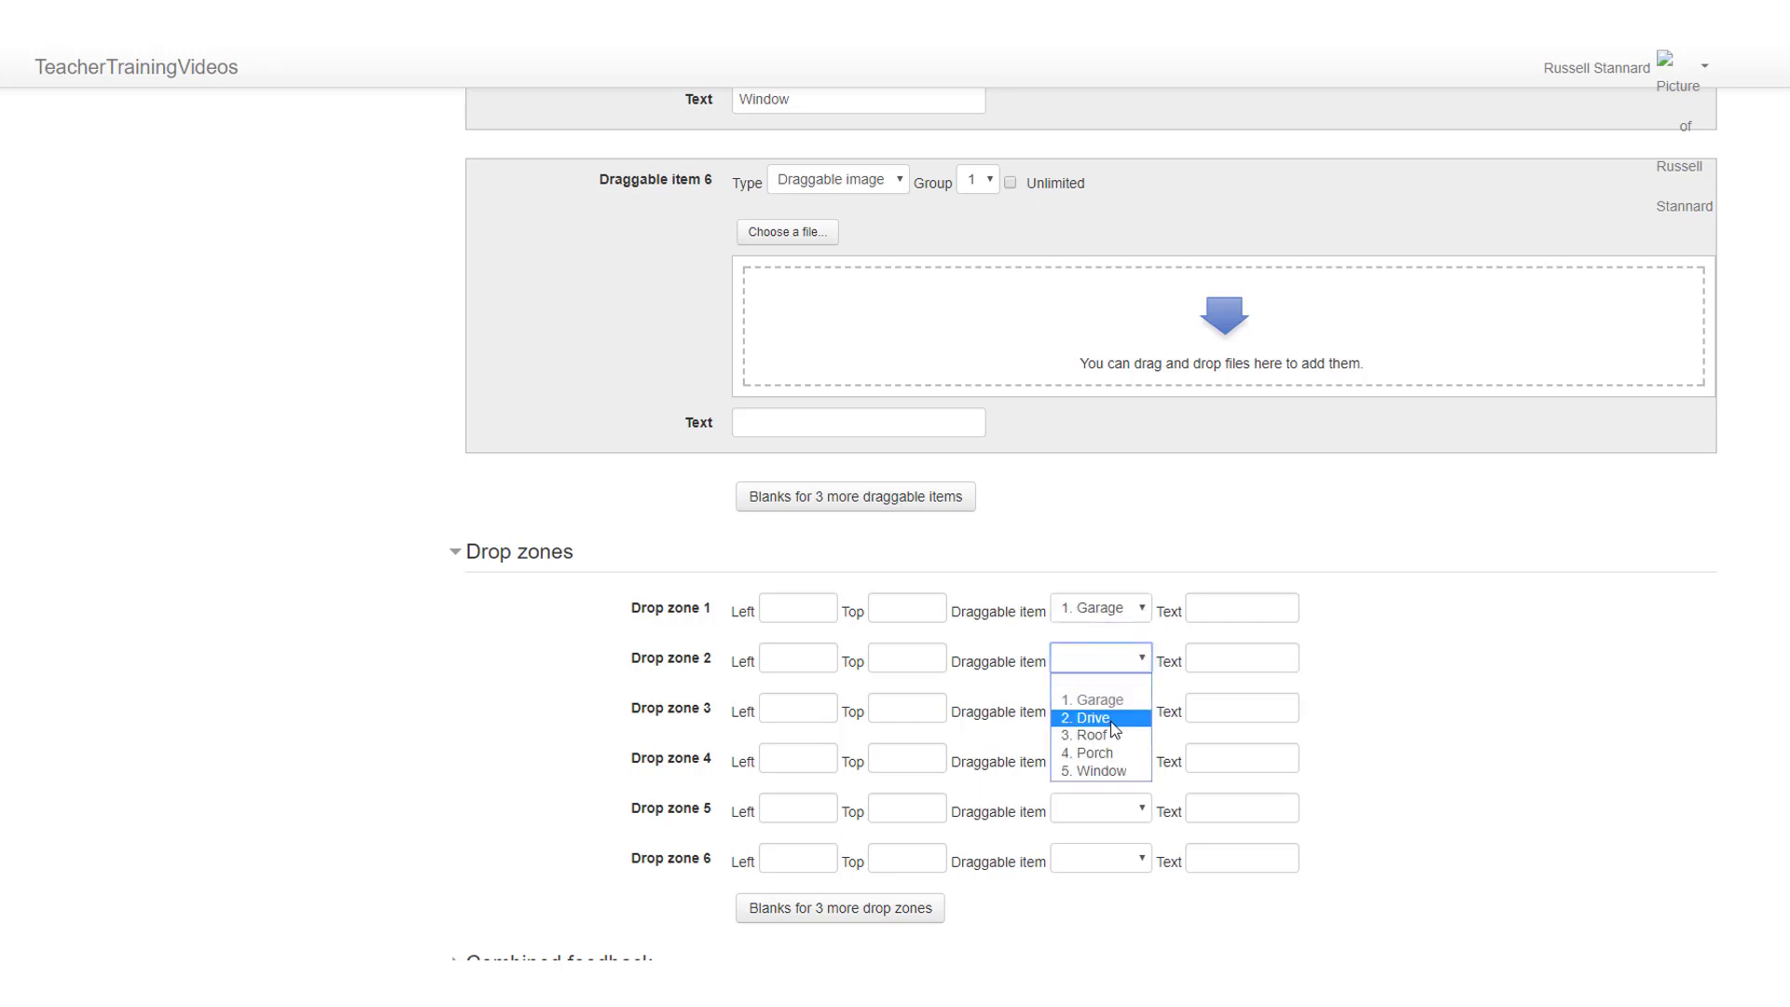
left_click(1110, 718)
Step: Assign Roof to drop zone 3, Porch to drop zone 4 and Window to drop zone 5
left_click(1143, 714)
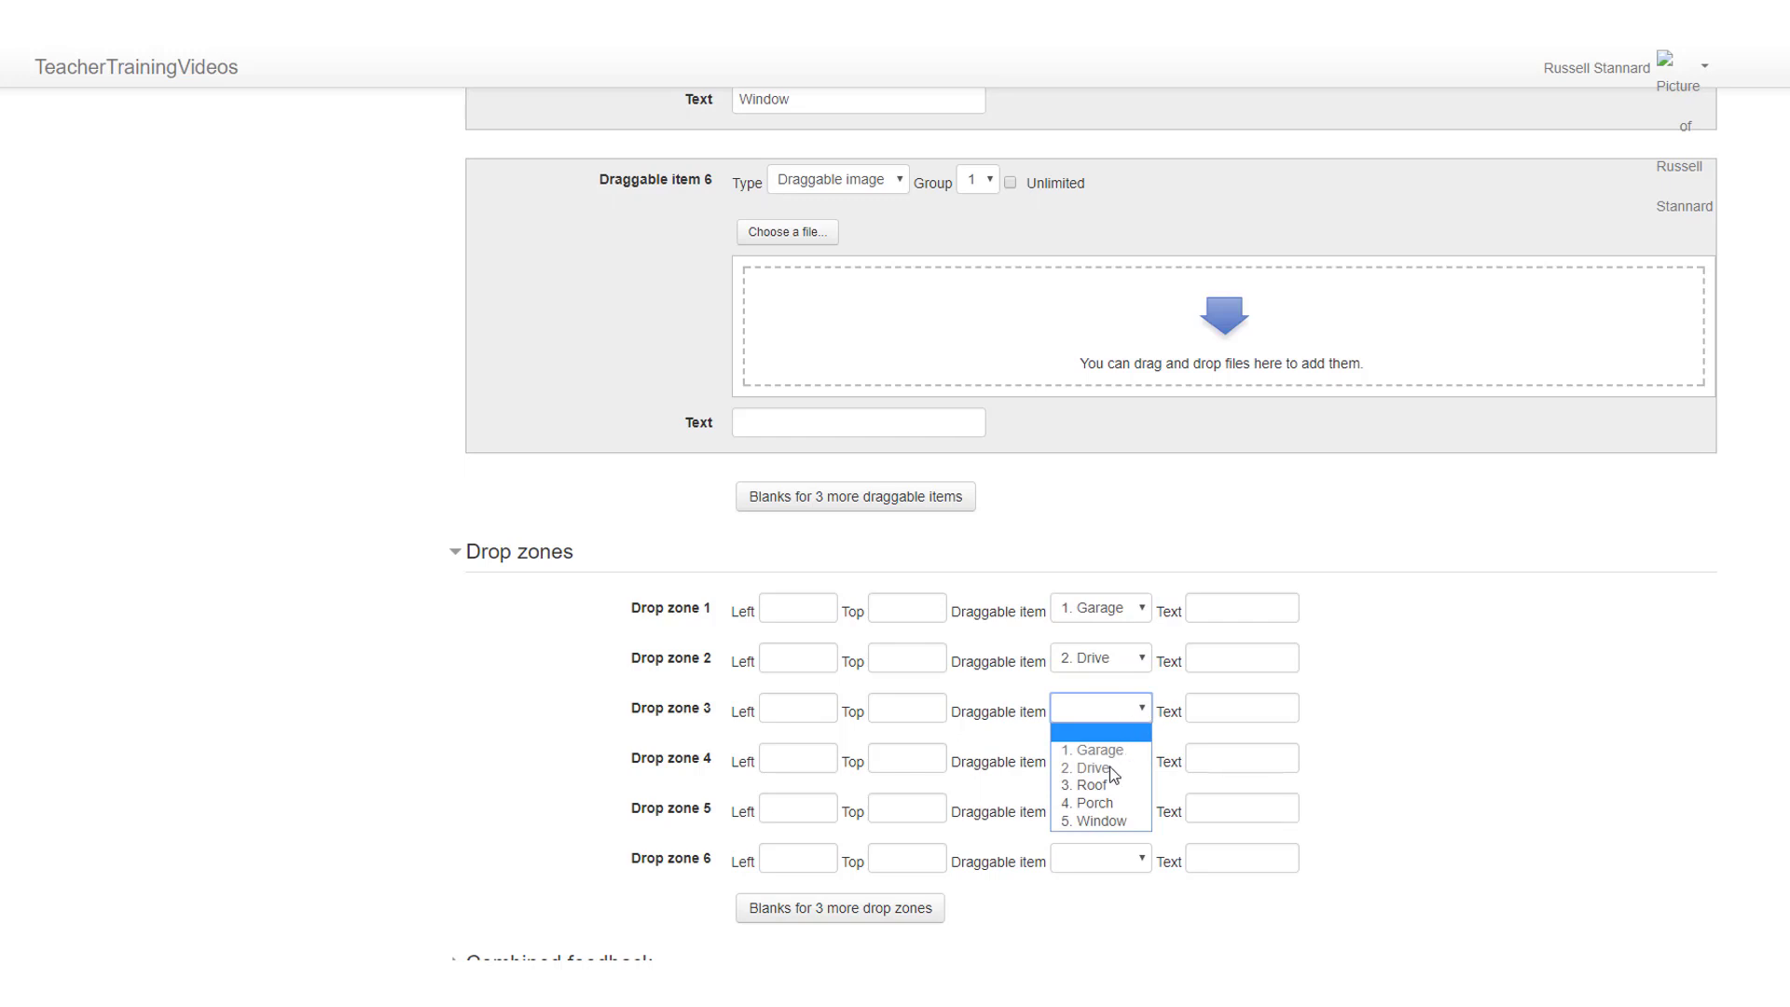
left_click(1107, 783)
left_click(1140, 758)
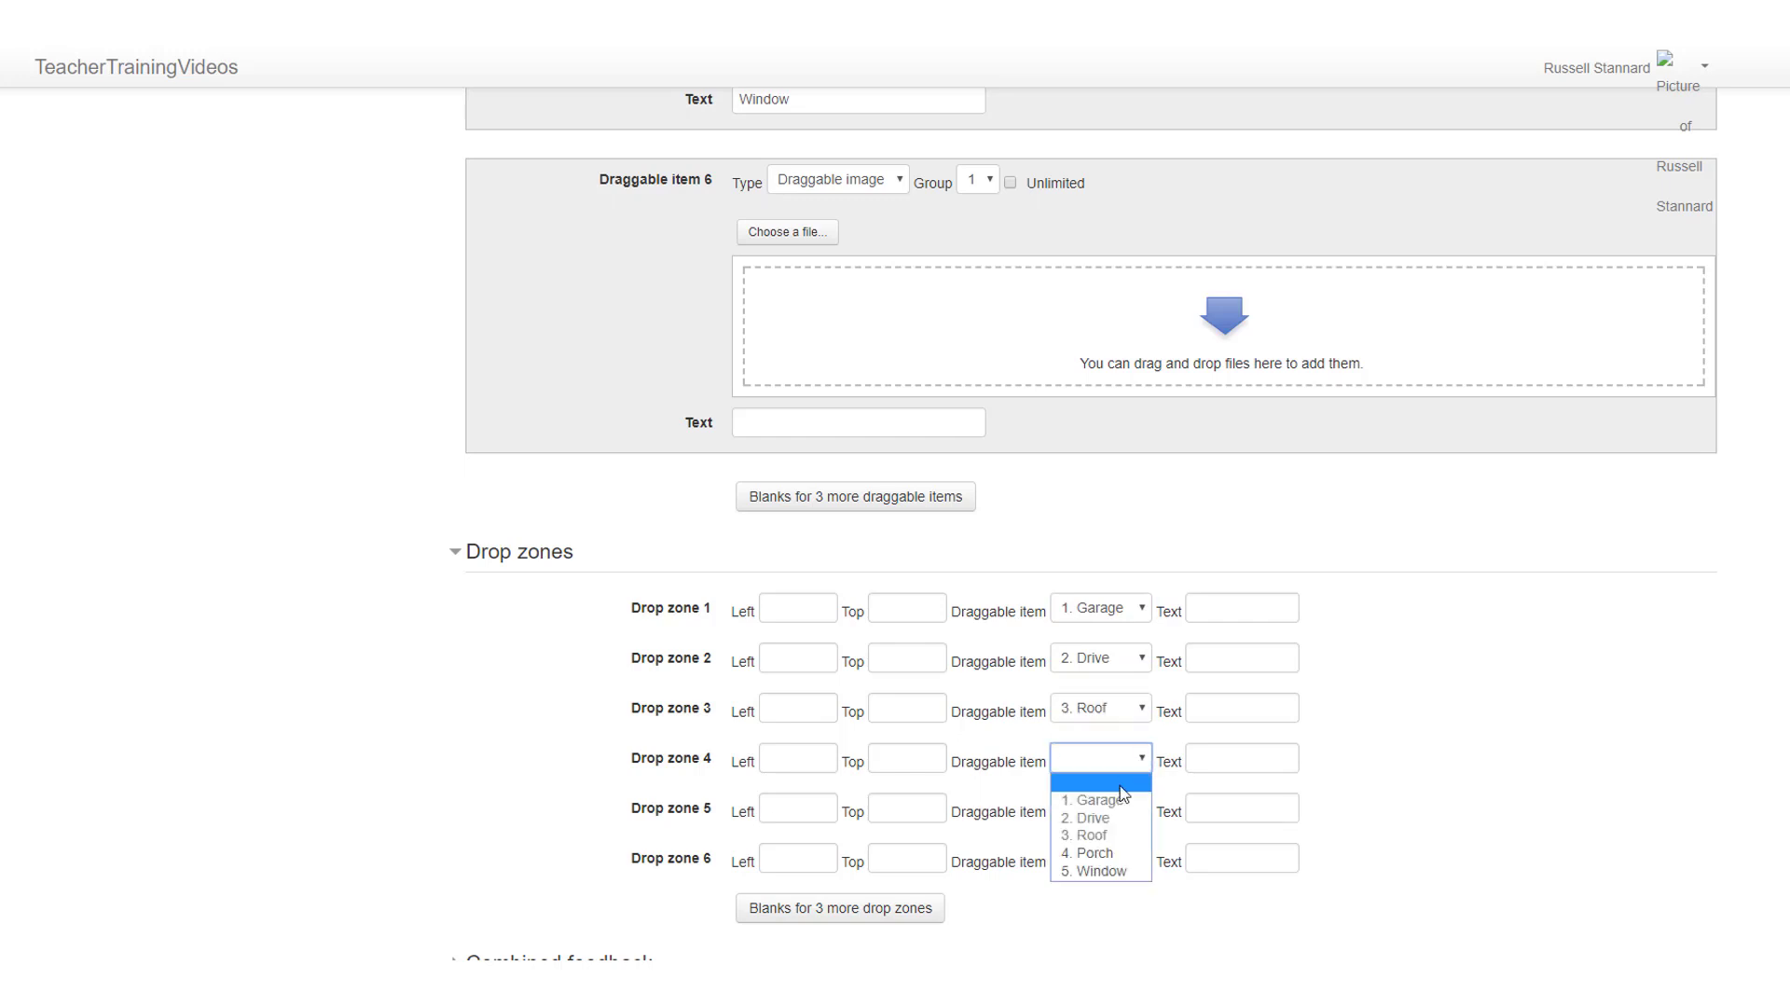
left_click(1091, 852)
left_click(1141, 809)
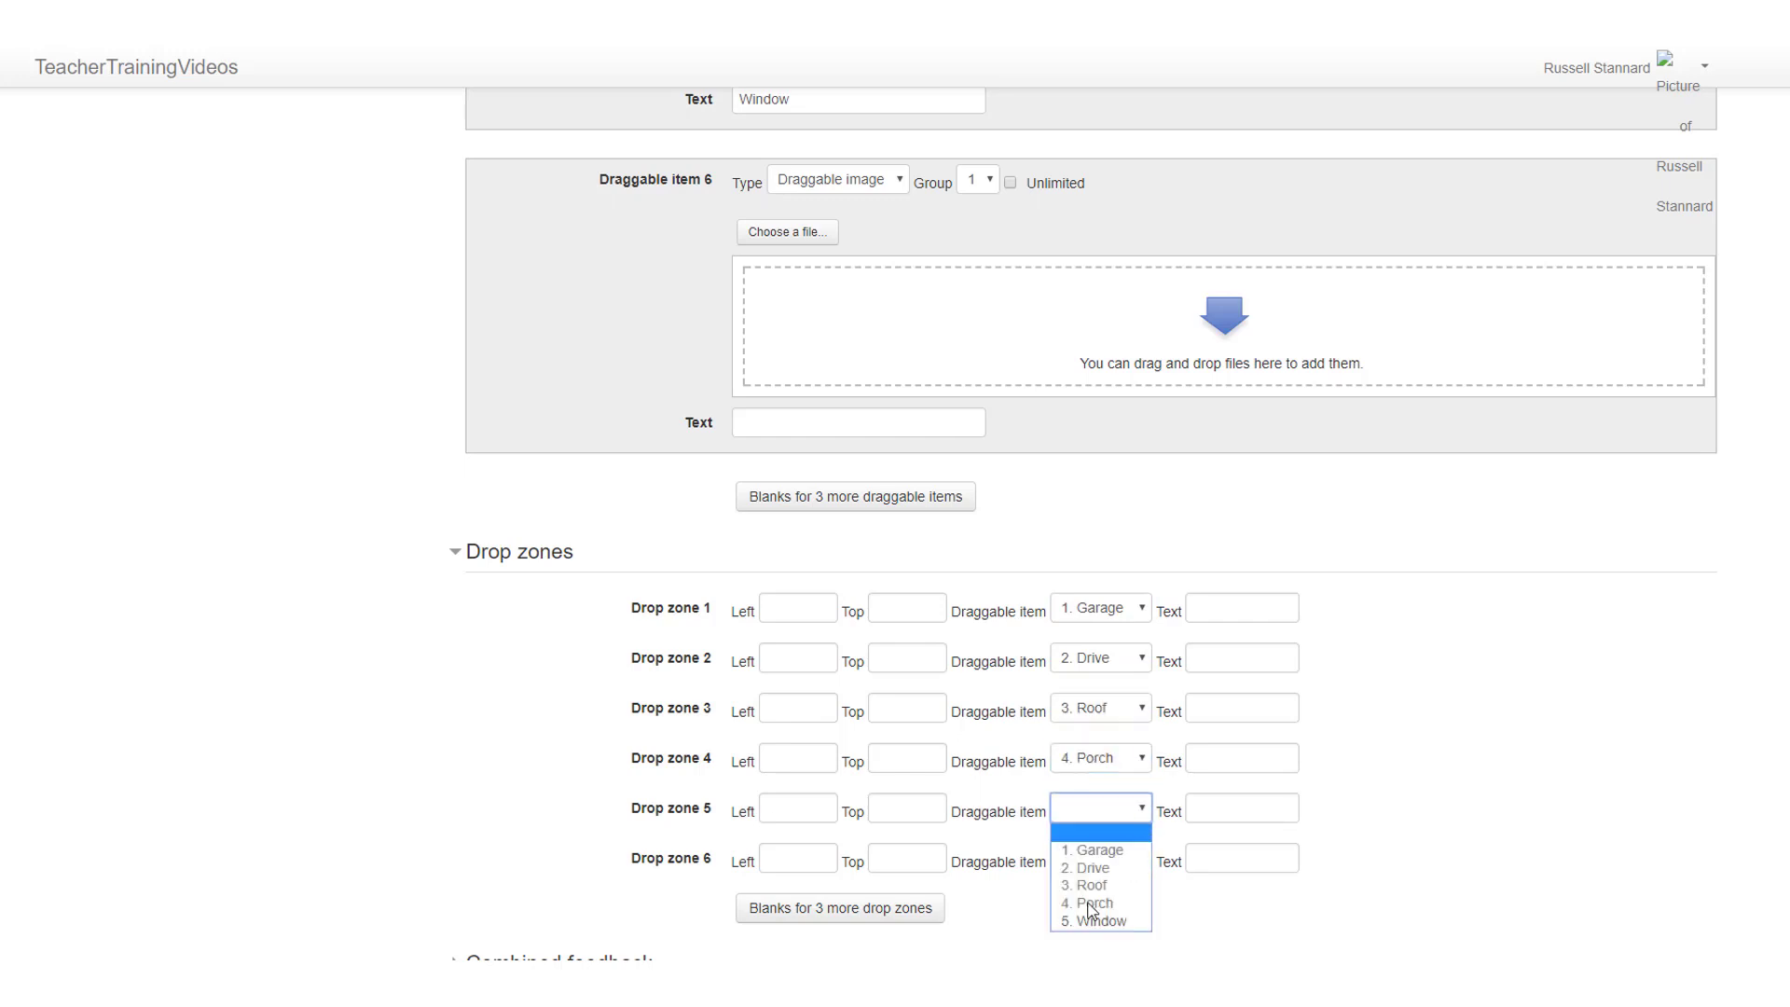
left_click(1096, 921)
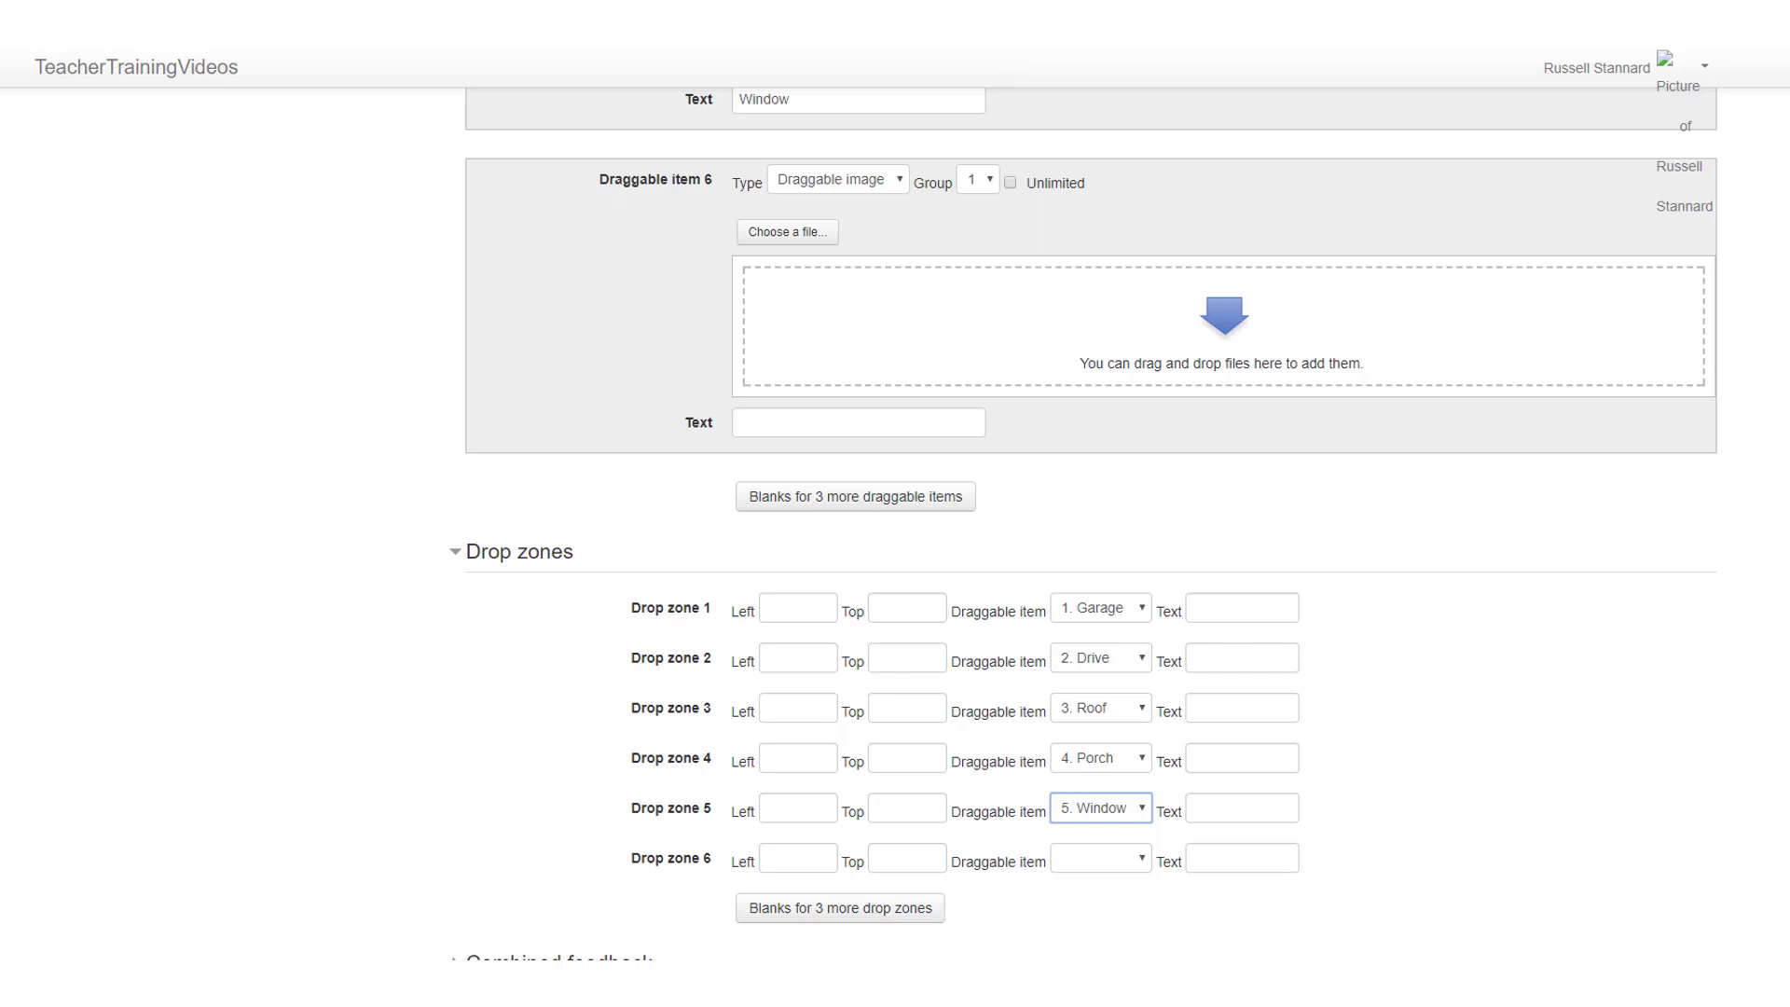
Step: Place the Window label on the gable window, Porch on the front porch, Roof on the main roof, Drive on the driveway, Garage on the detached garage
scroll(1765, 678, "down", 3)
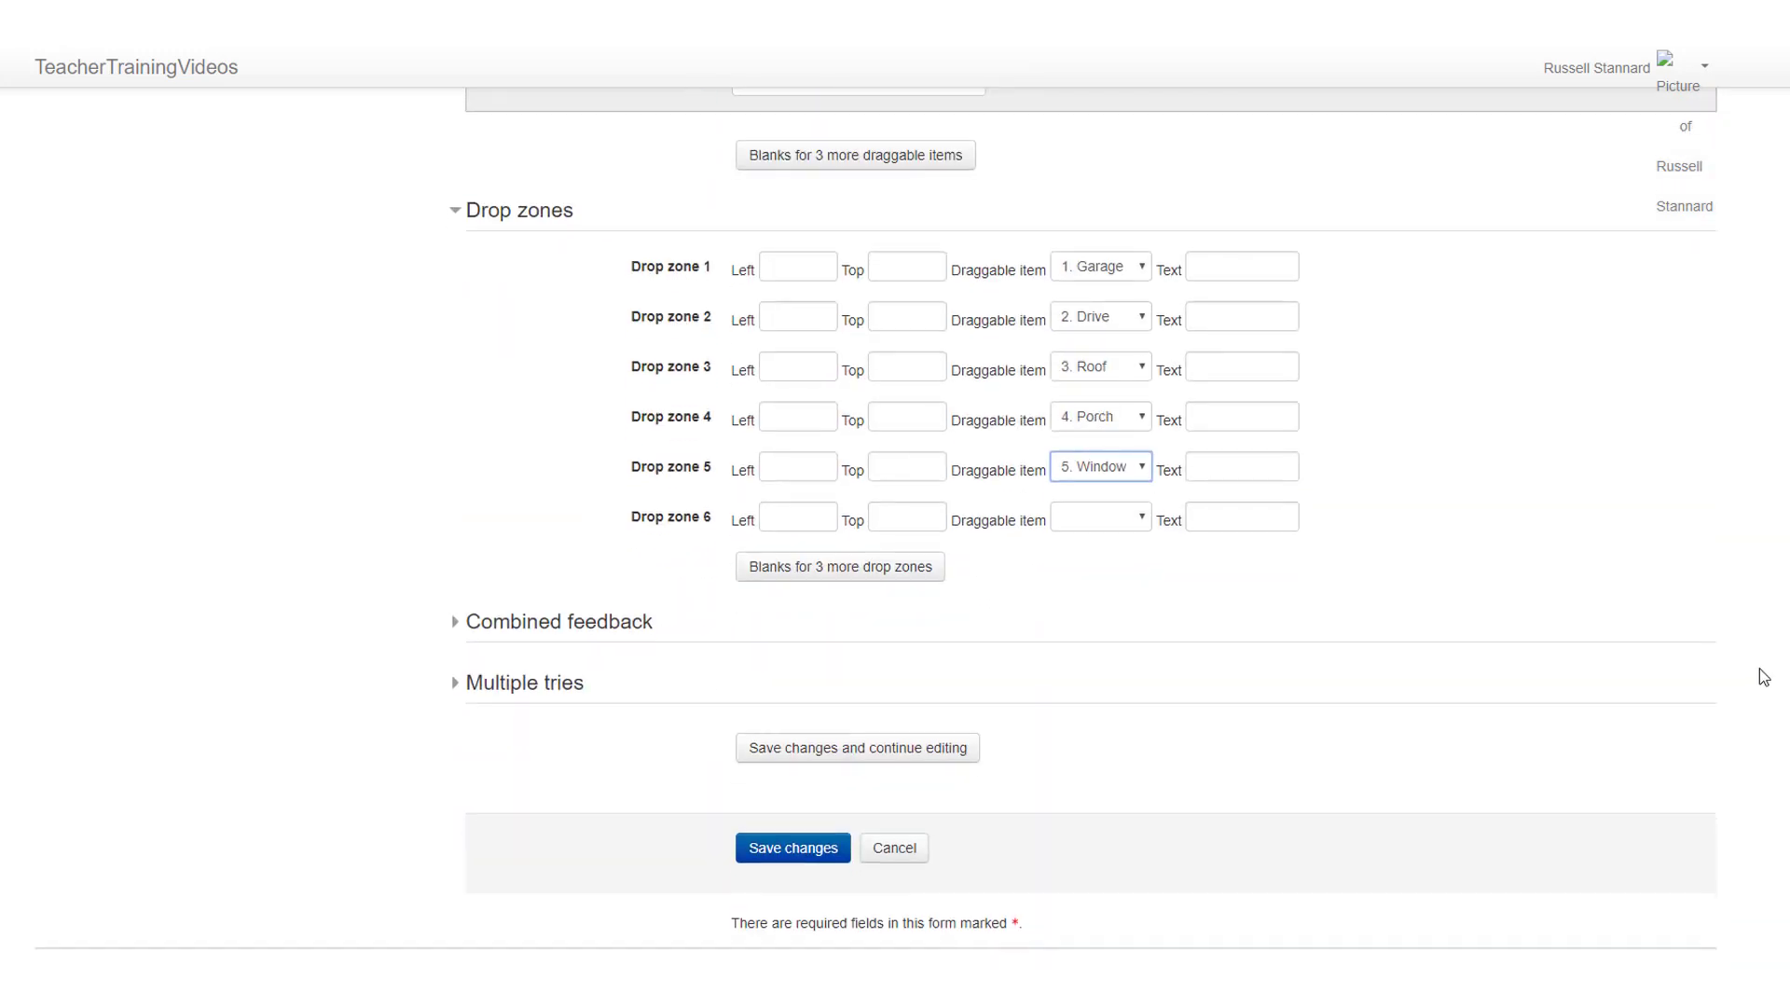
scroll(1091, 517, "up", 15)
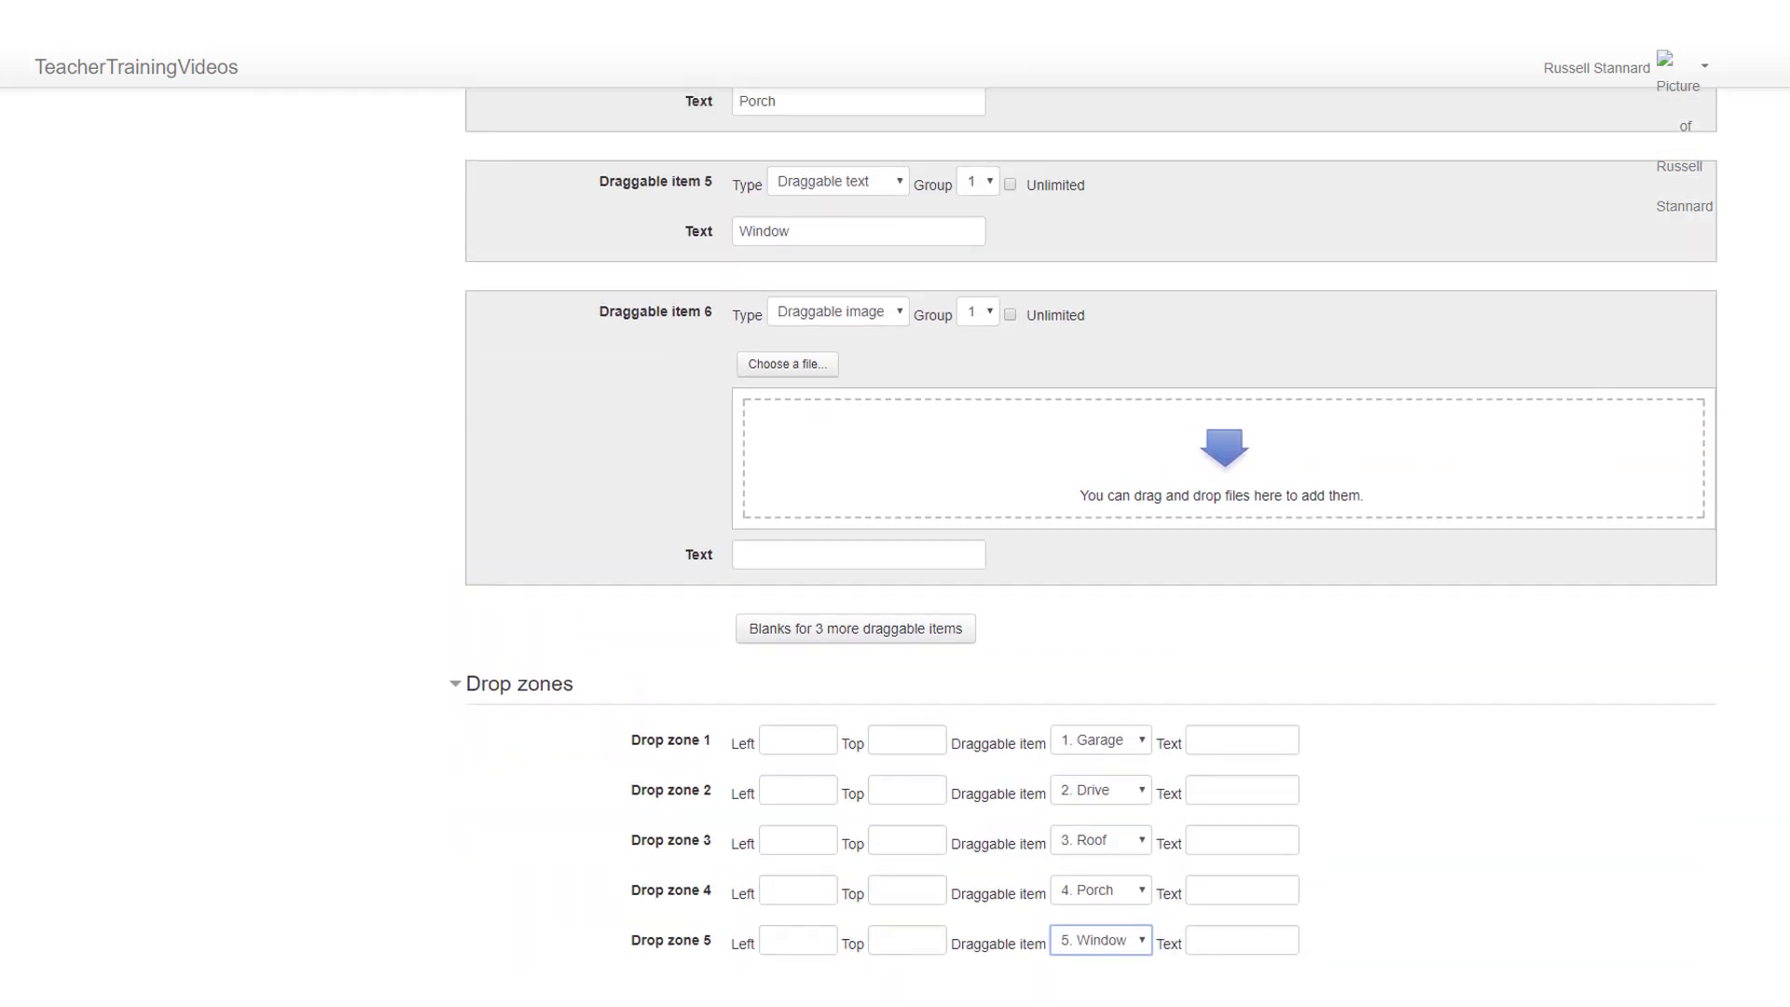
scroll(1091, 517, "up", 3)
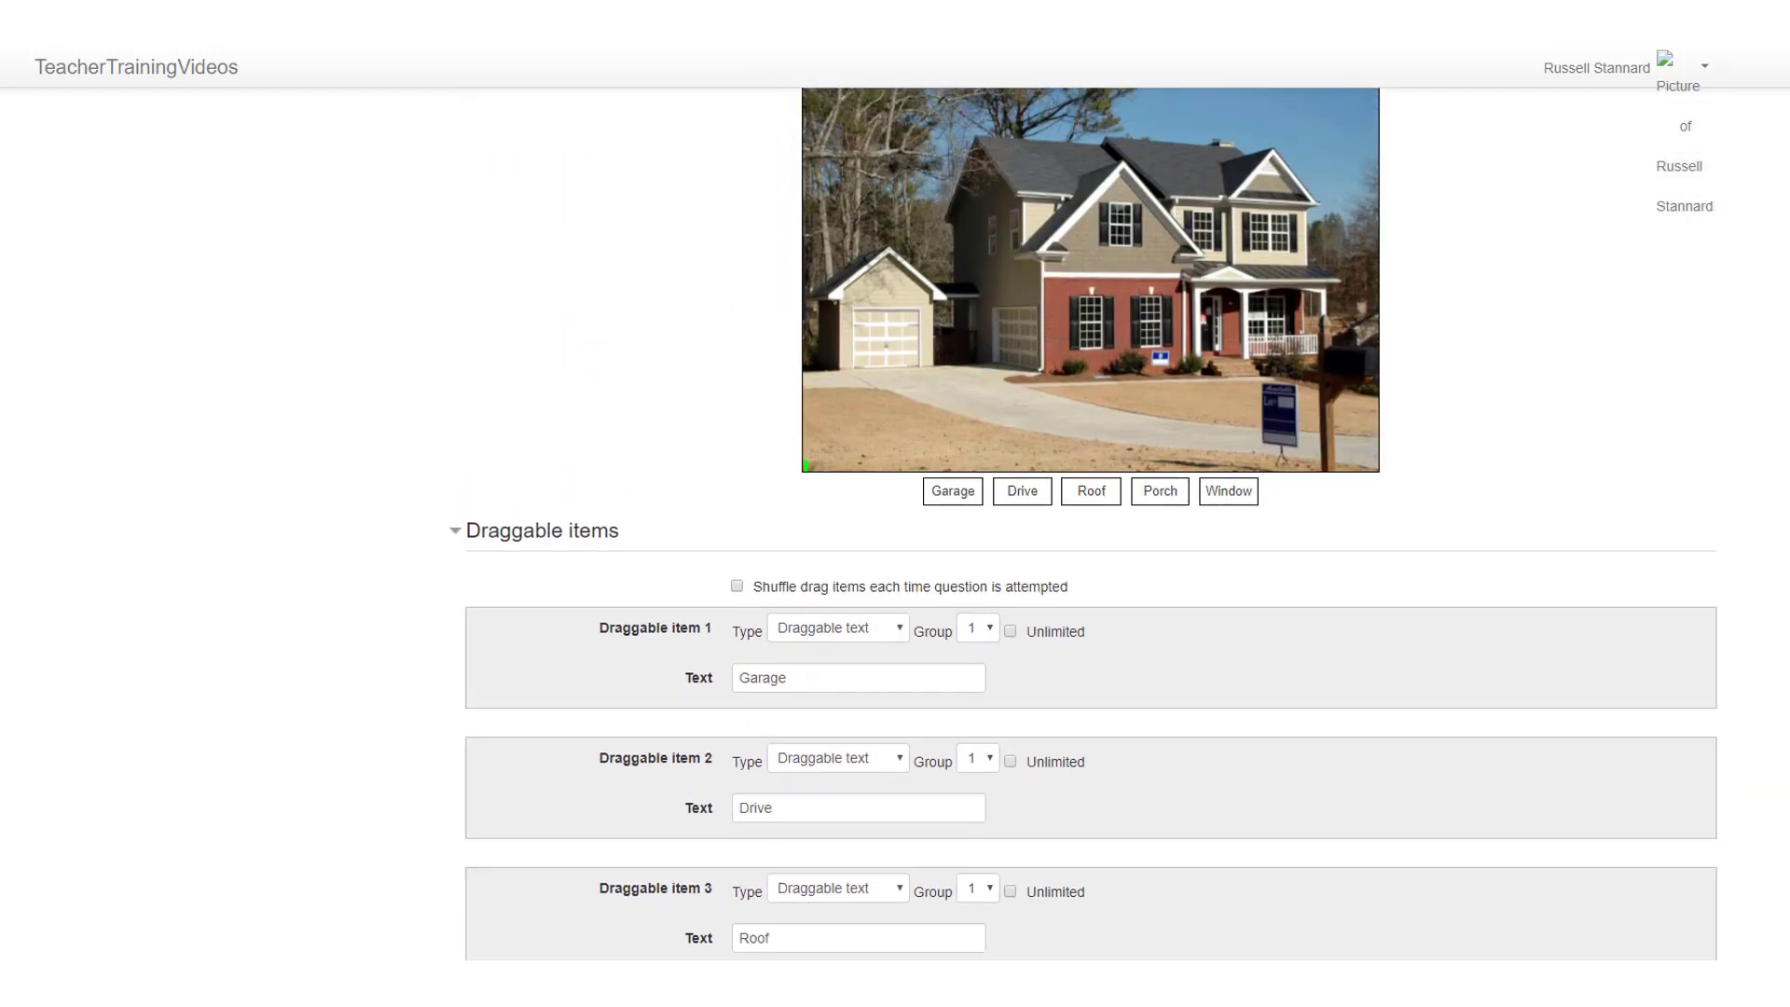
scroll(1091, 518, "down", 12)
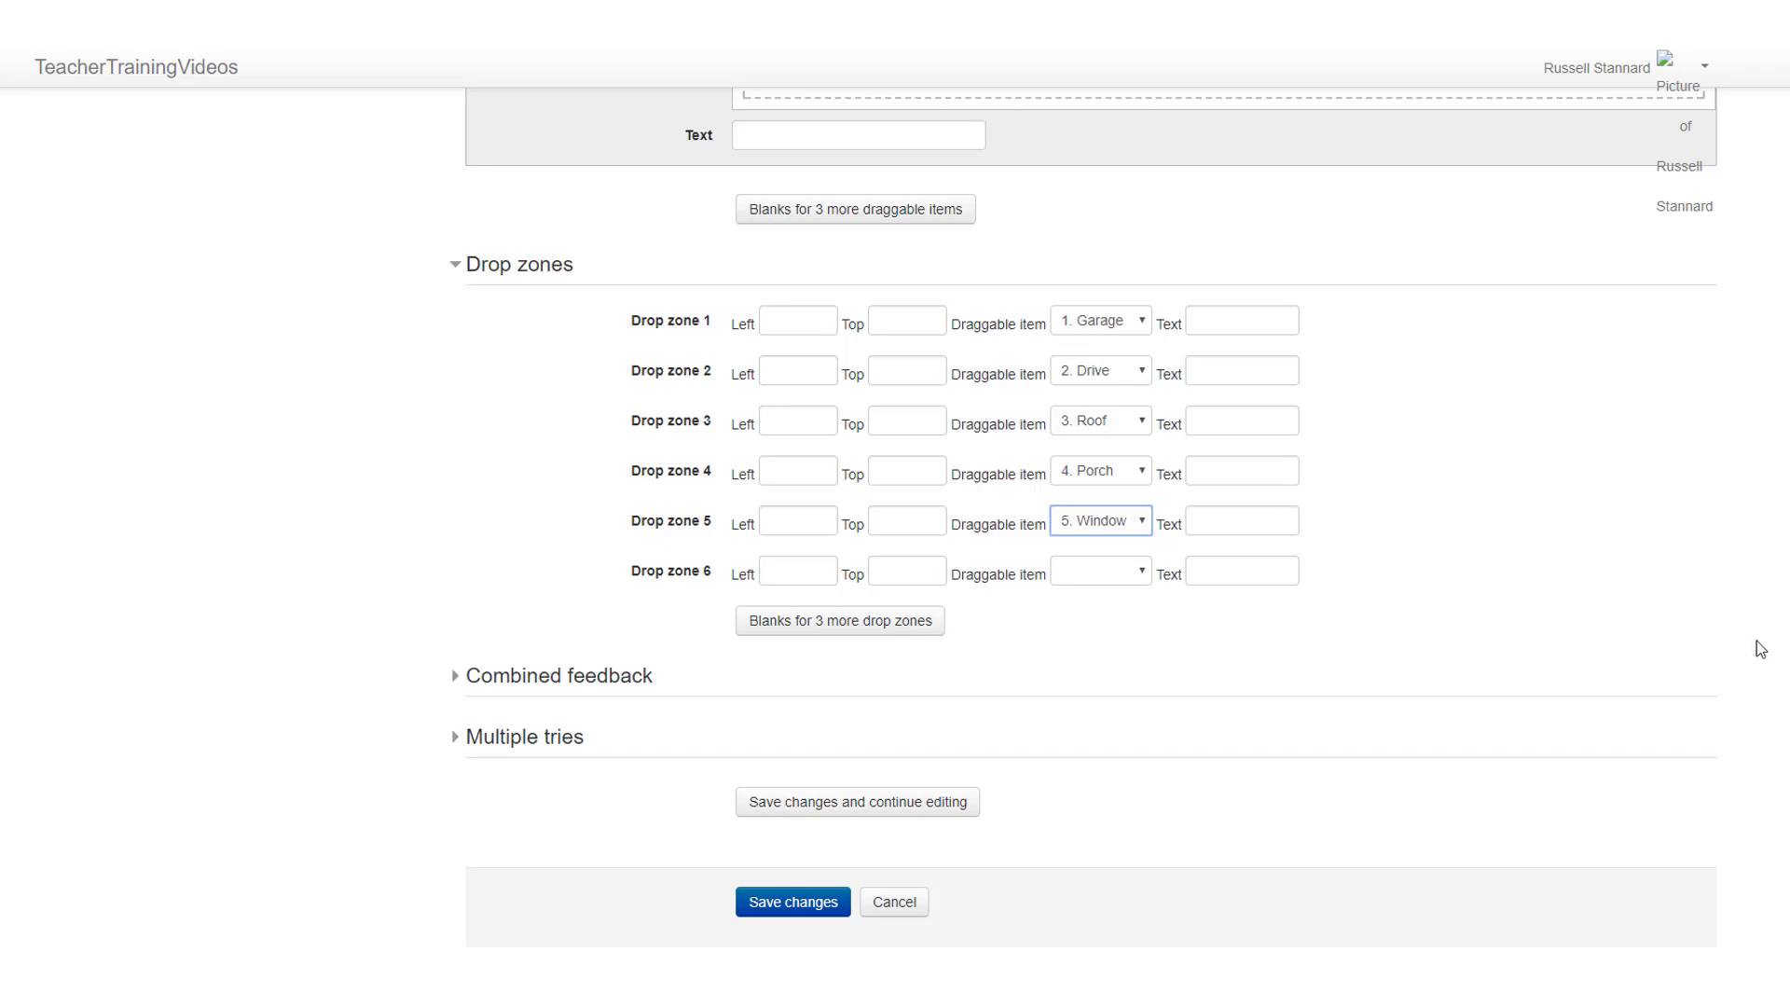
scroll(1091, 517, "up", 10)
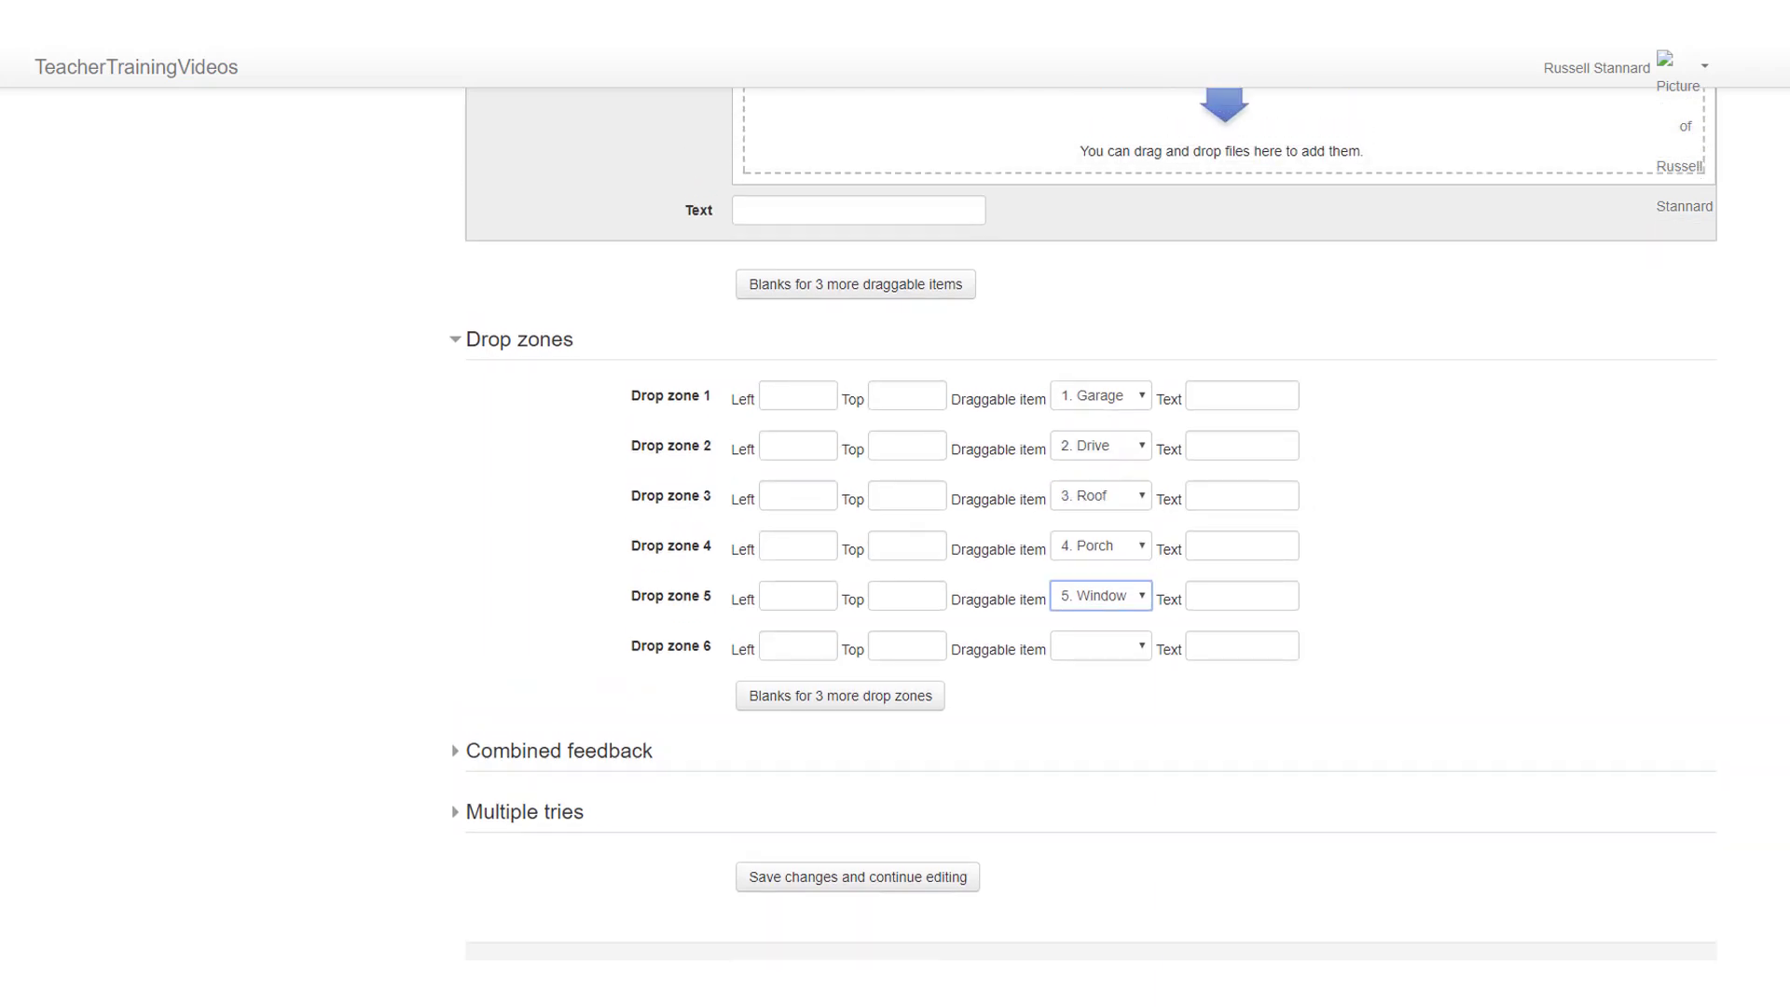
scroll(1091, 517, "up", 6)
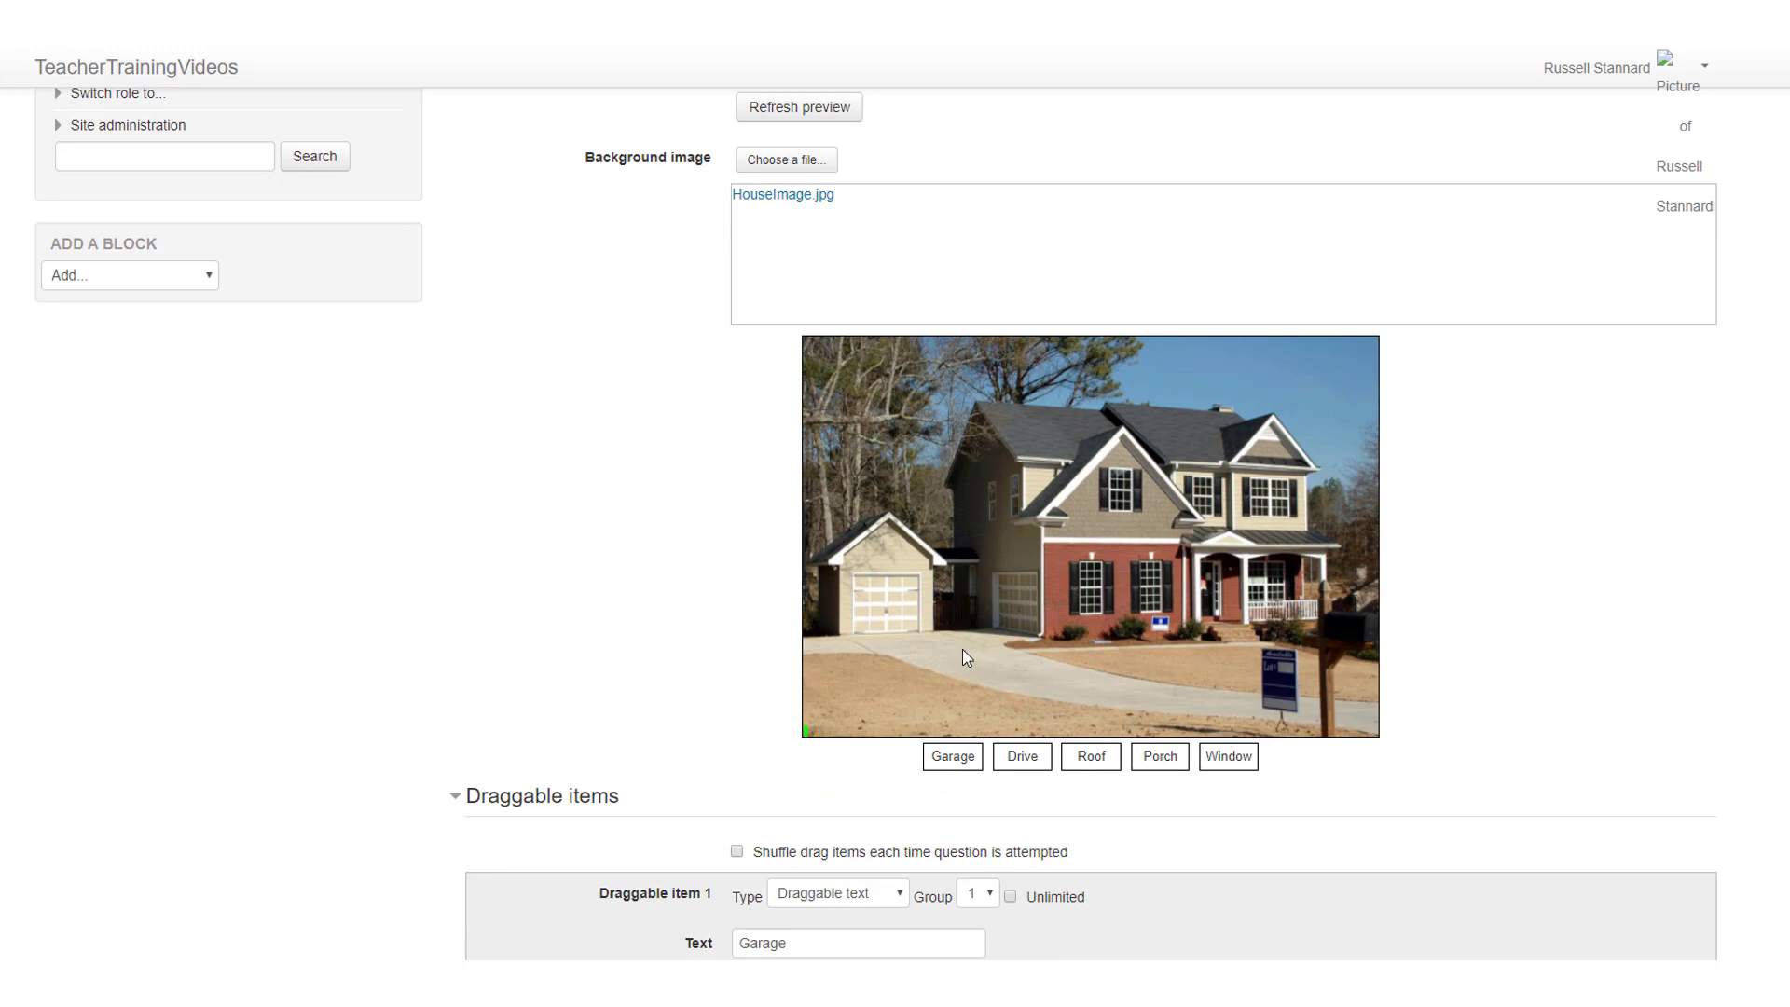
left_click_drag(1240, 756, 1138, 495)
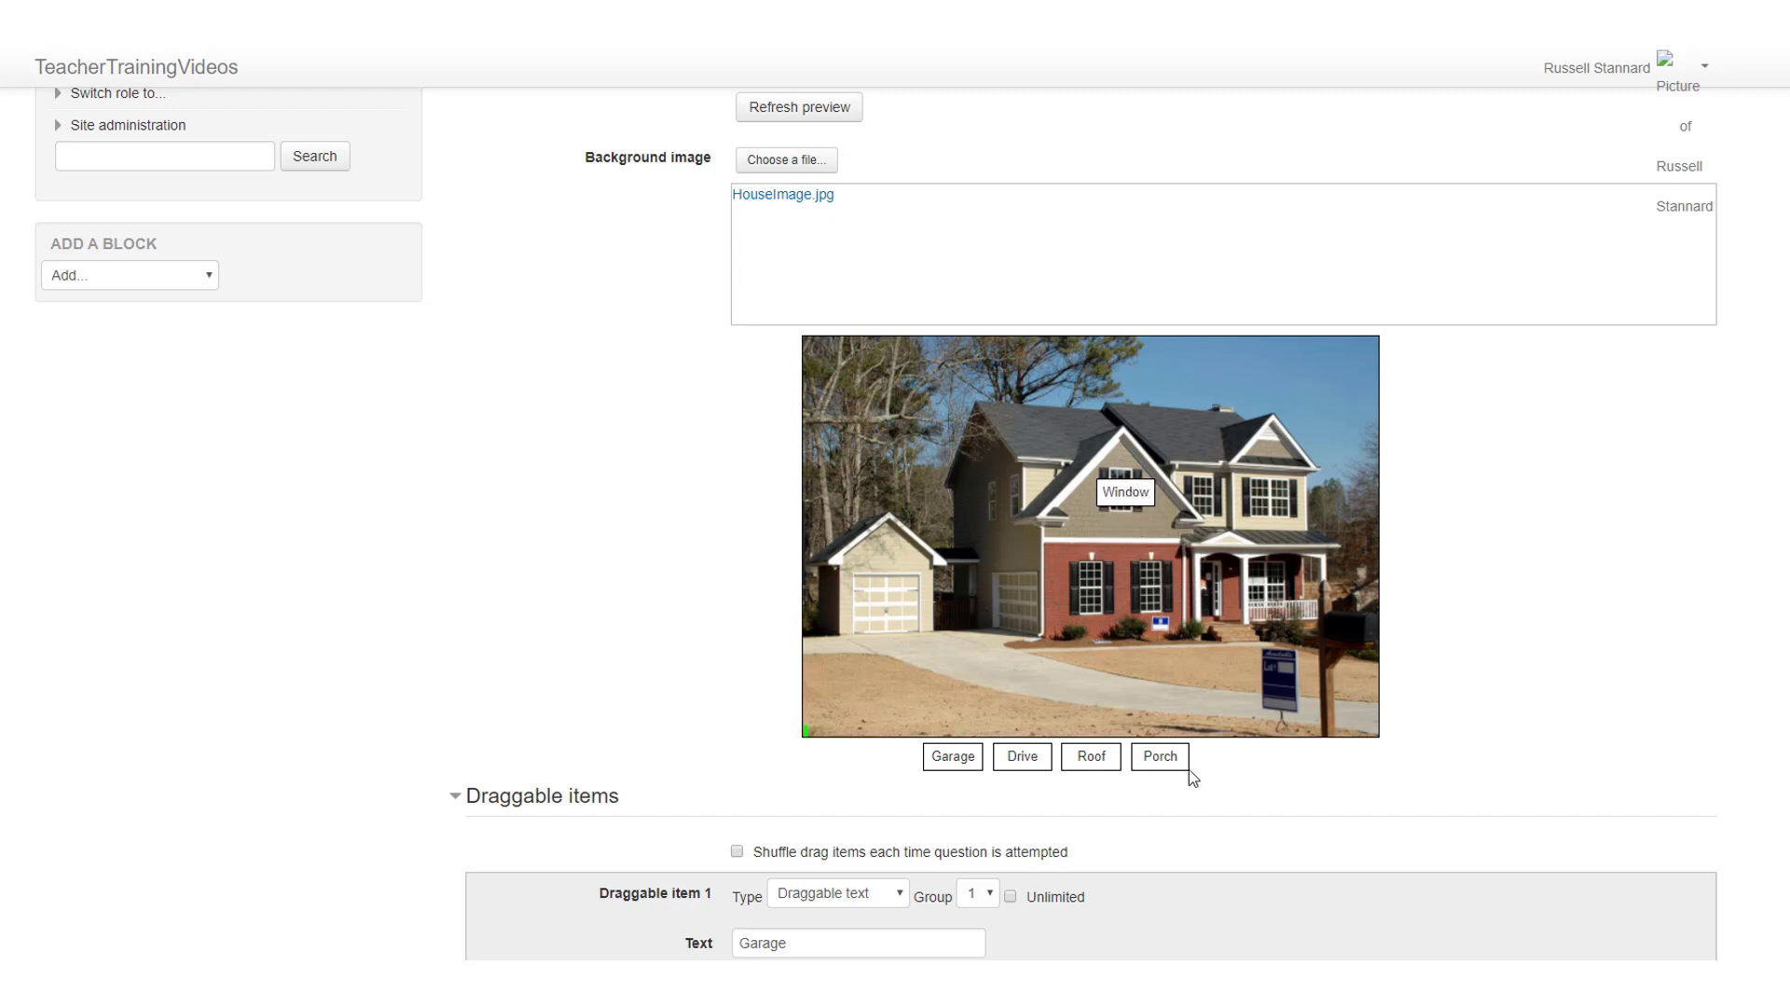
left_click_drag(1167, 759, 1253, 580)
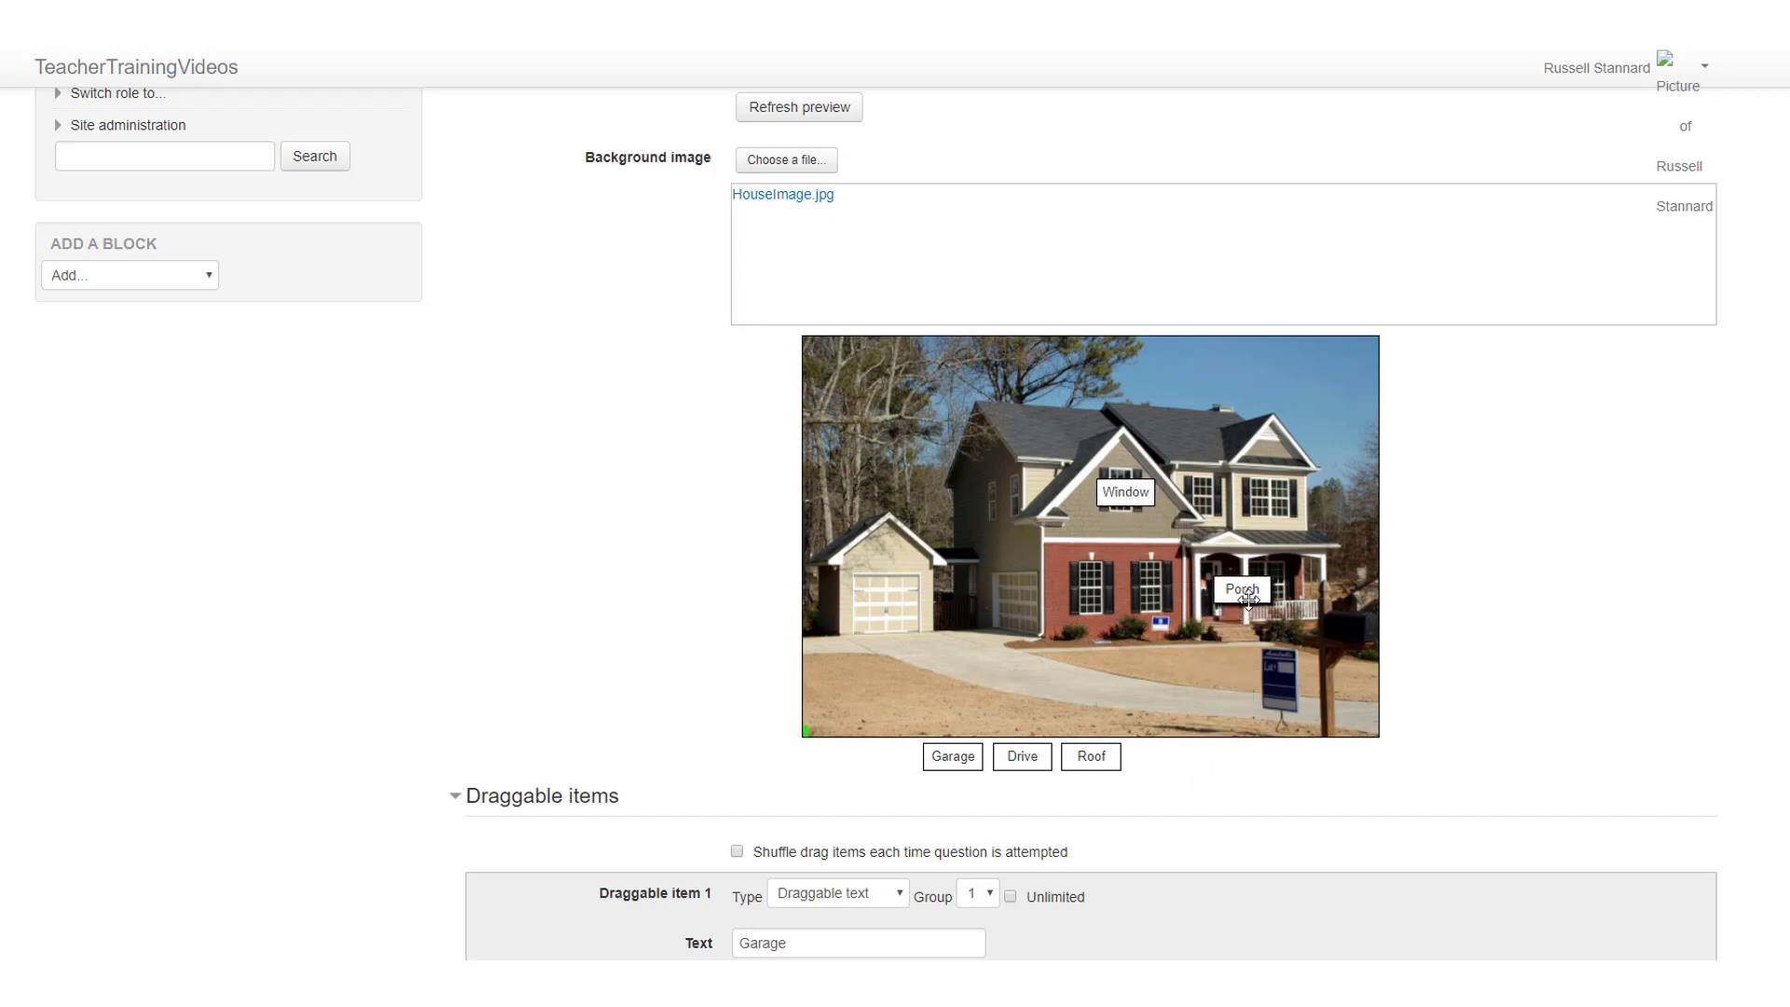
left_click_drag(1108, 761, 1171, 431)
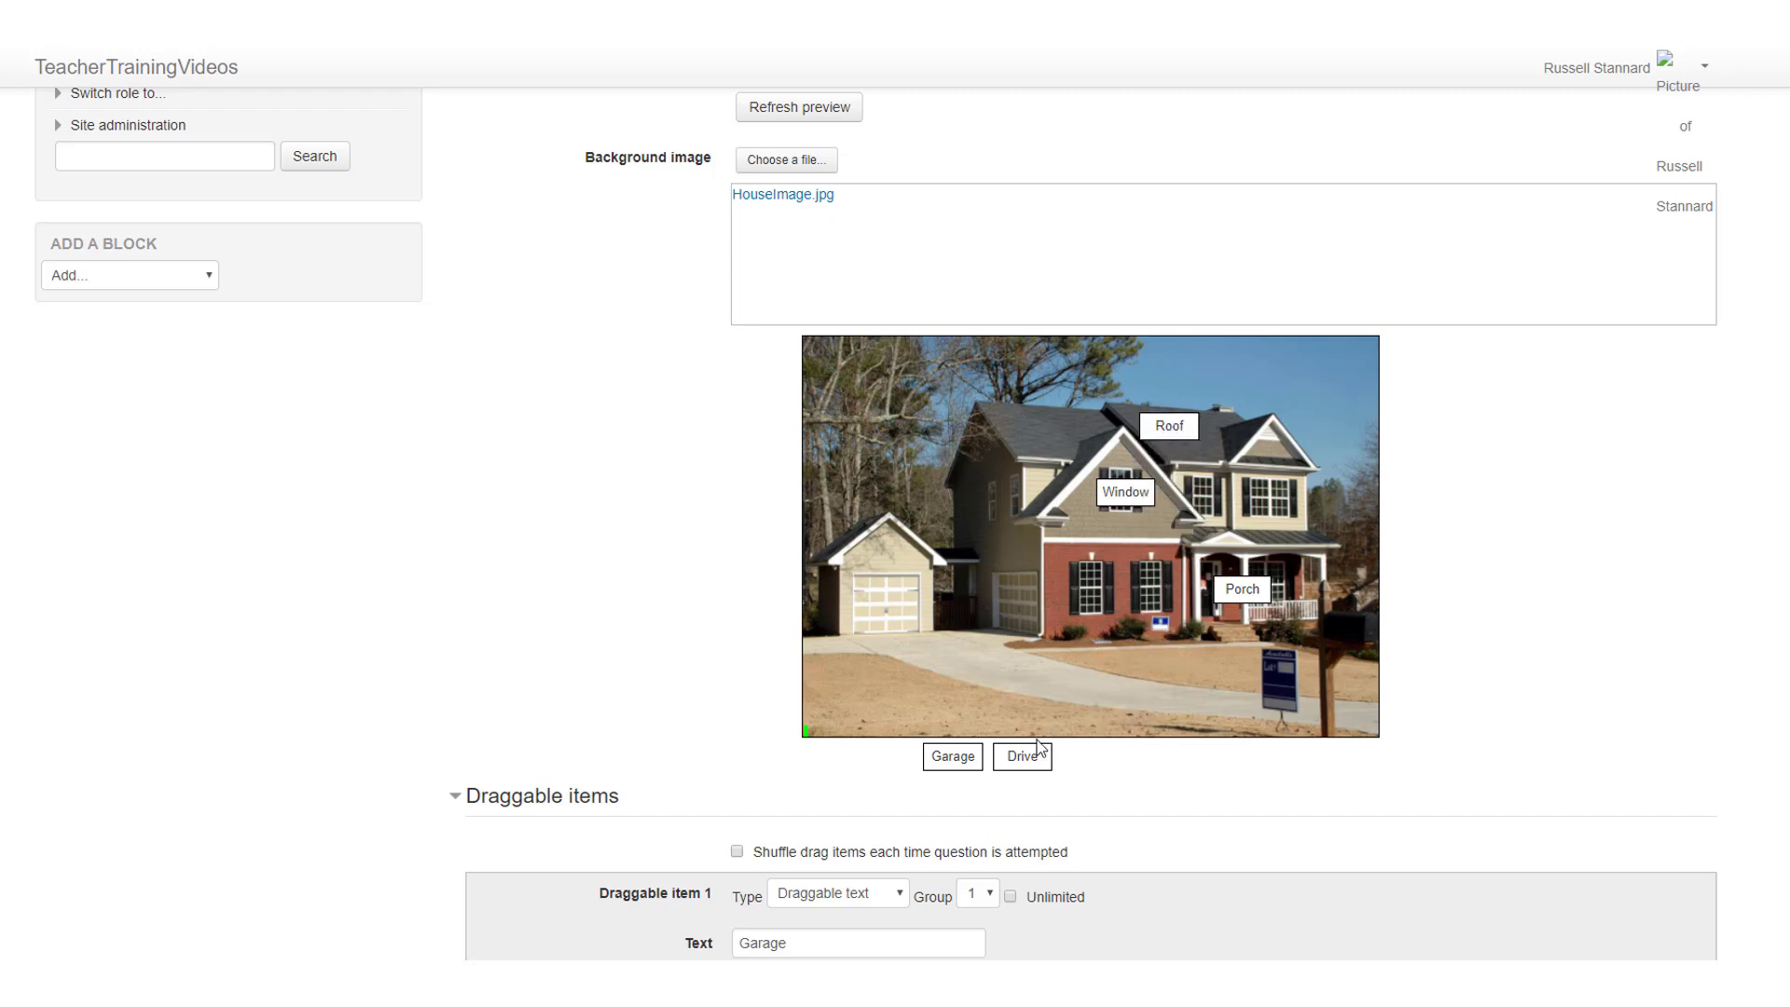
left_click_drag(1025, 753, 1119, 685)
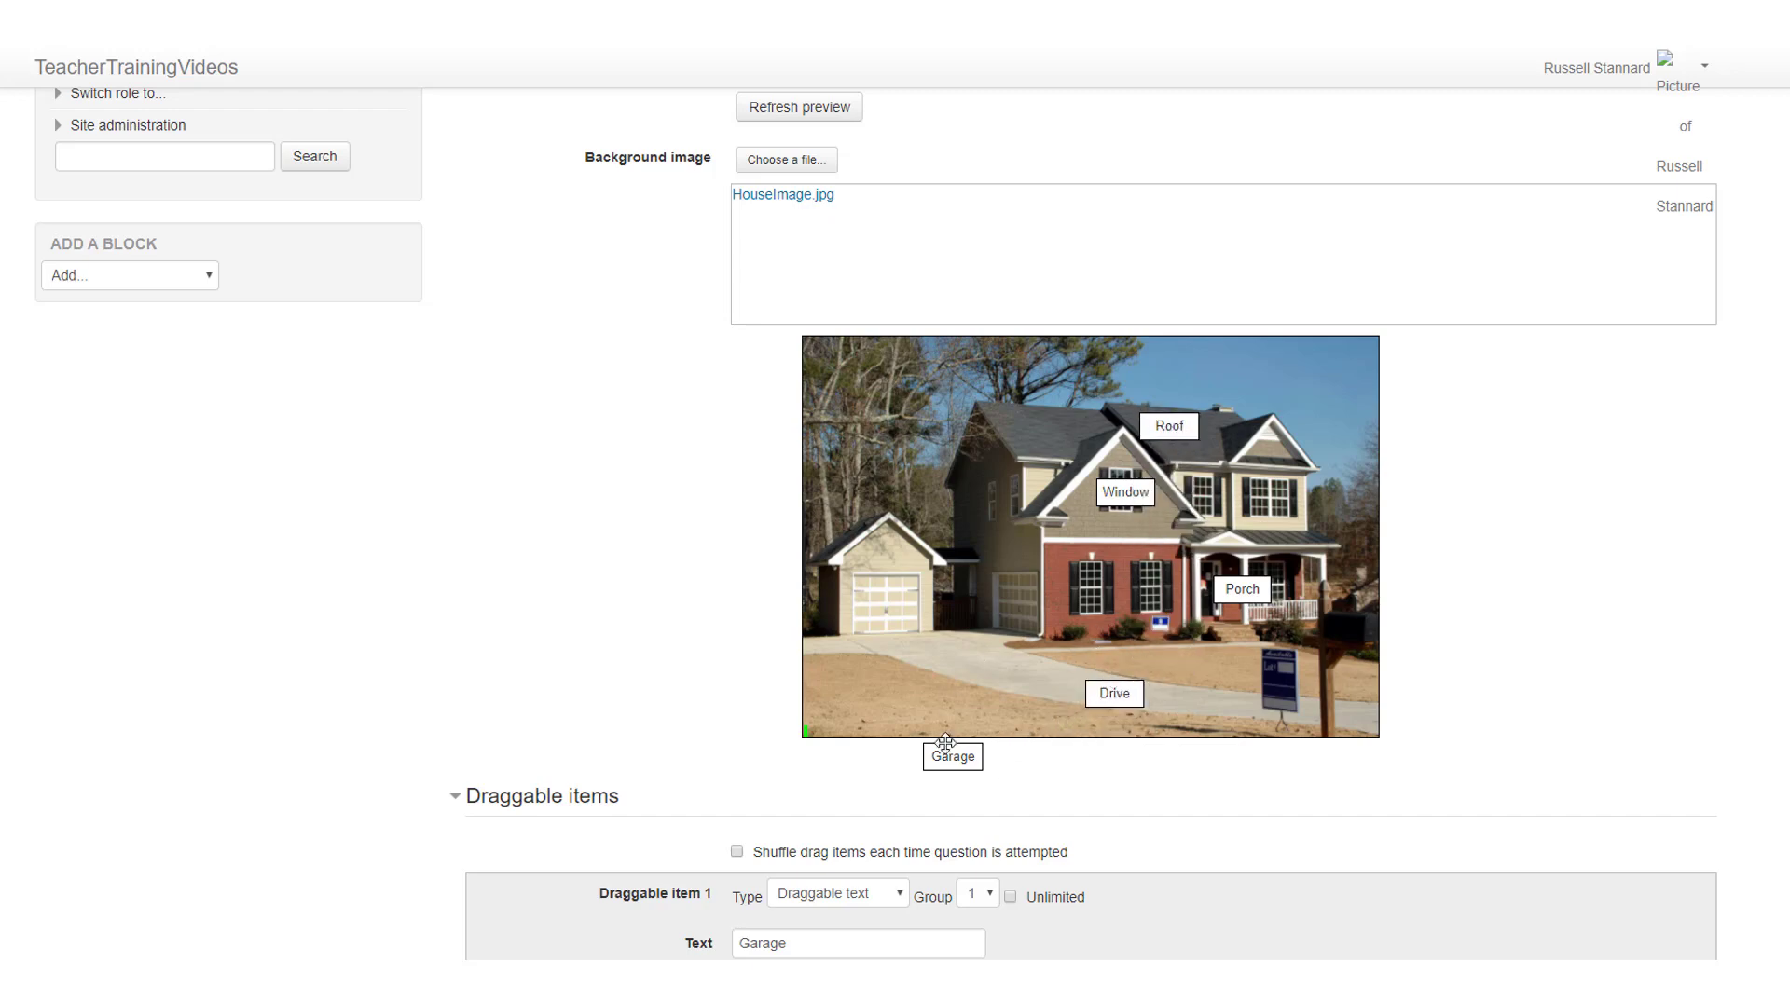
left_click_drag(951, 751, 877, 603)
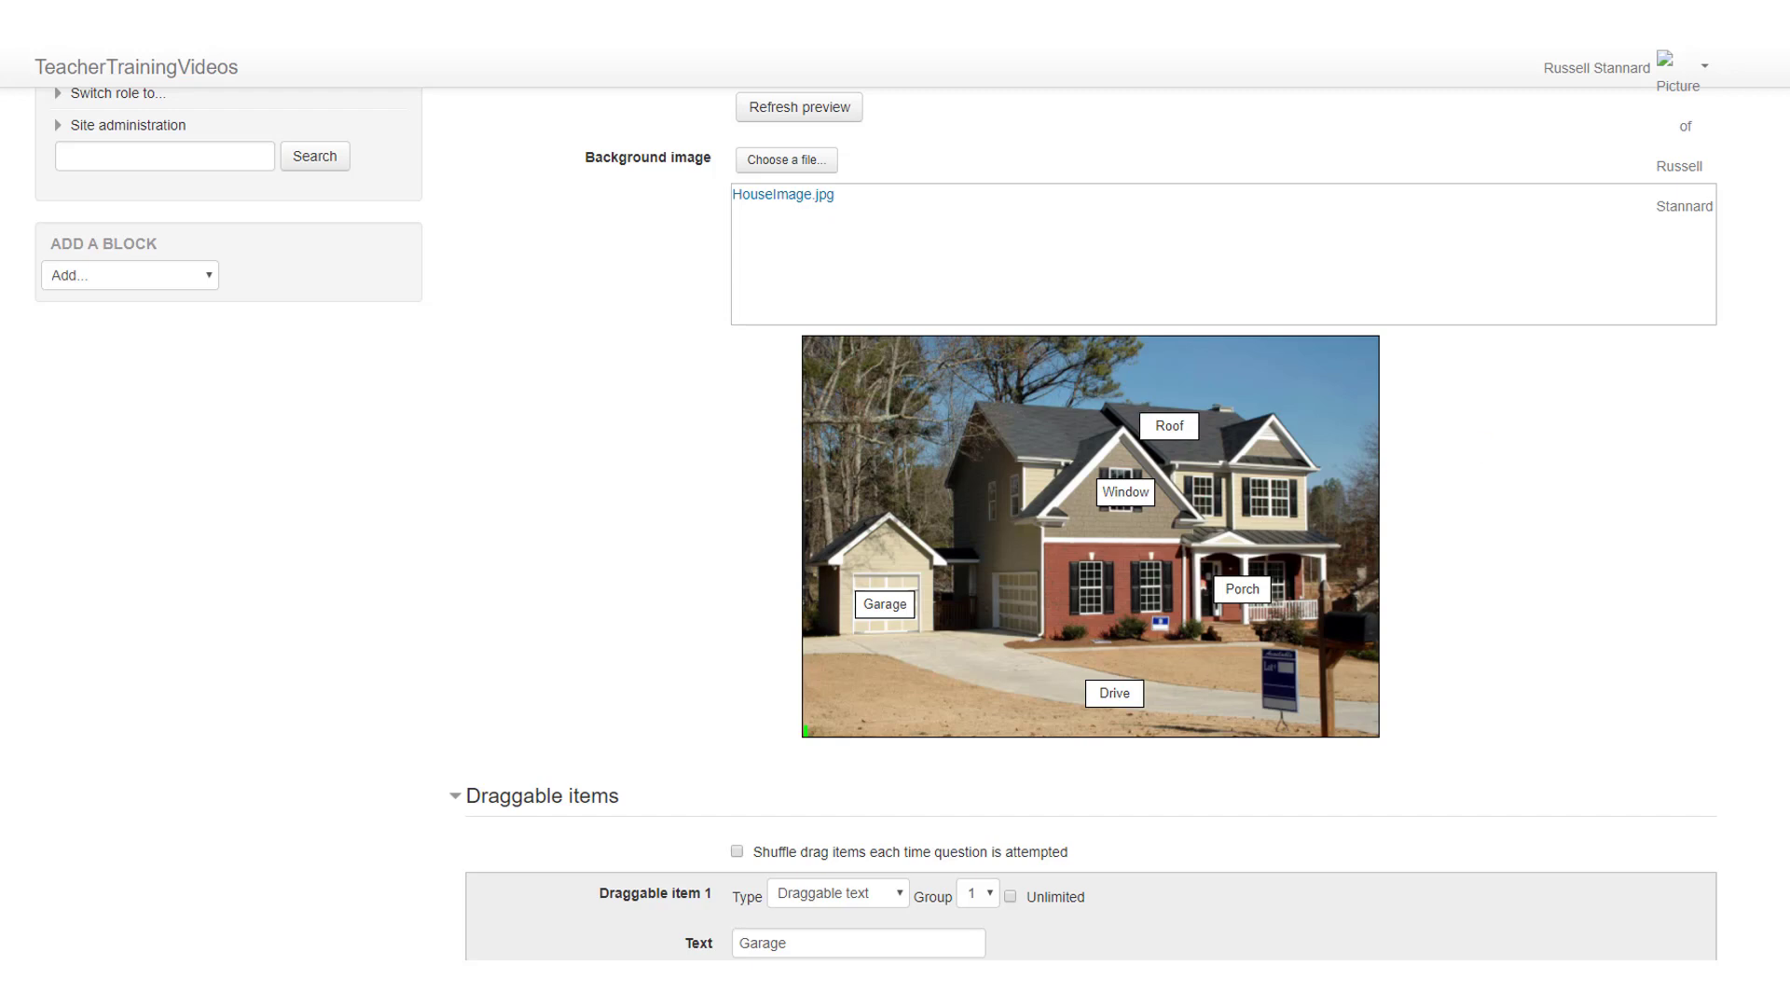
Step: Enable shuffling of the drag items for each attempt and save the question
scroll(847, 479, "down", 4)
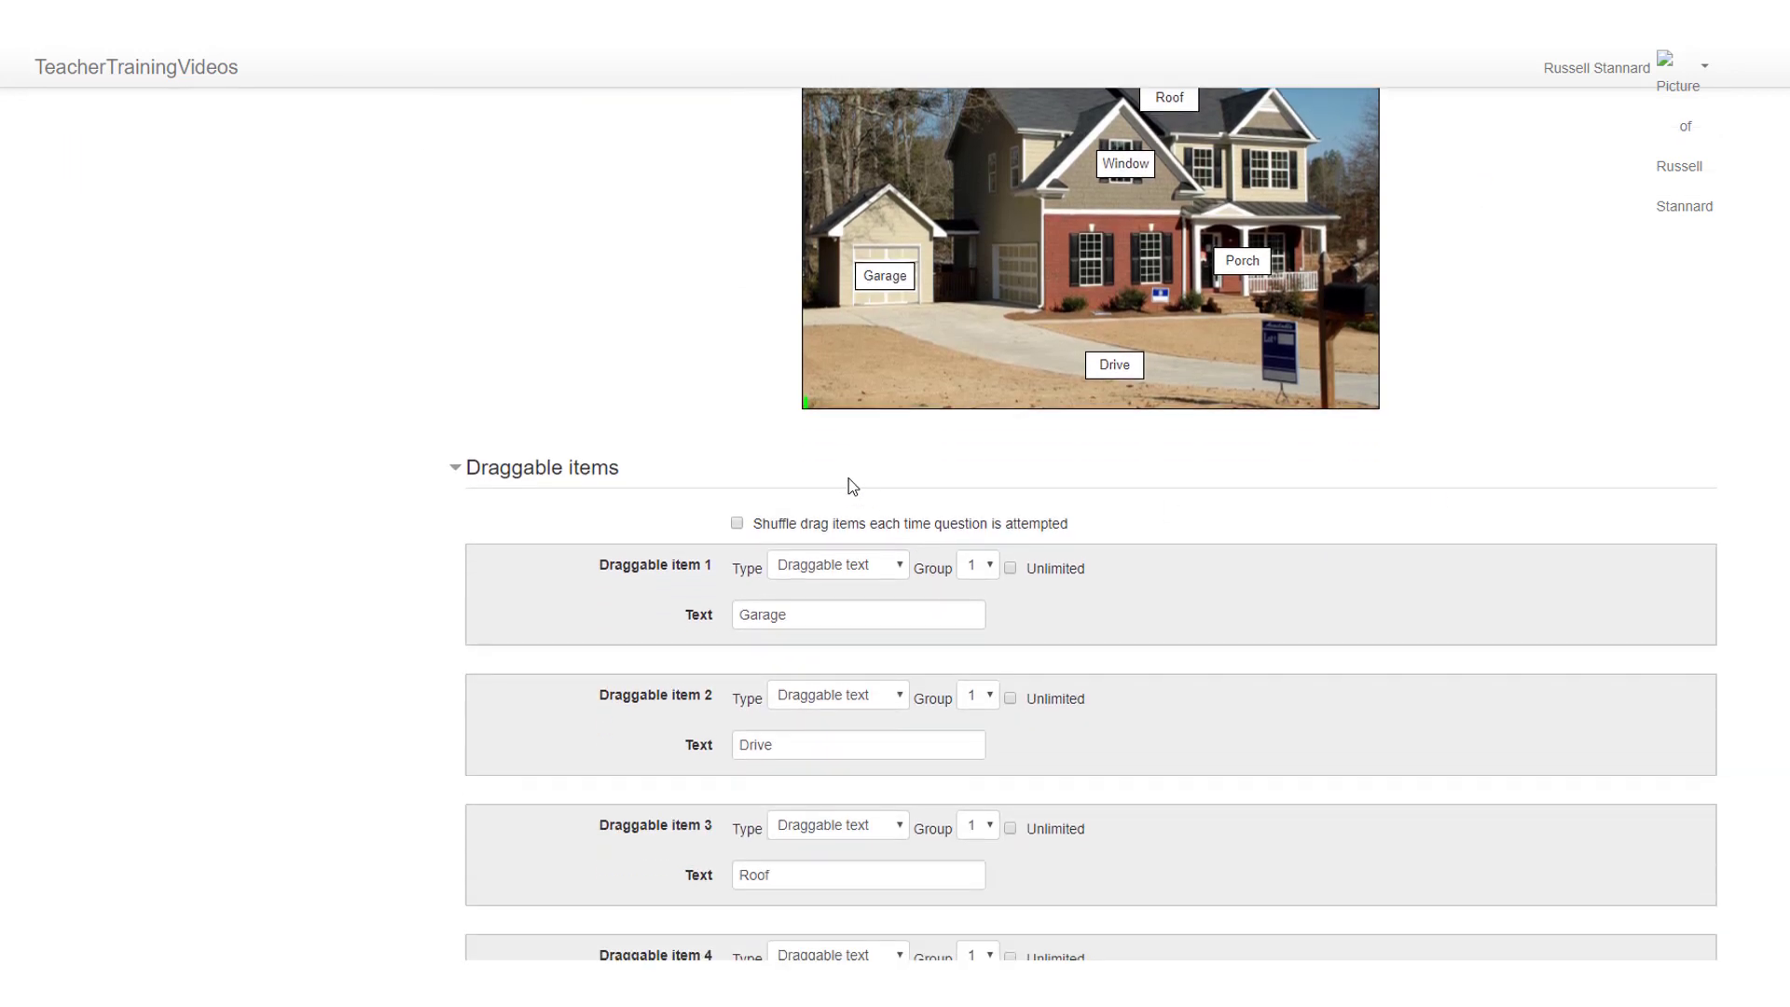
left_click(737, 524)
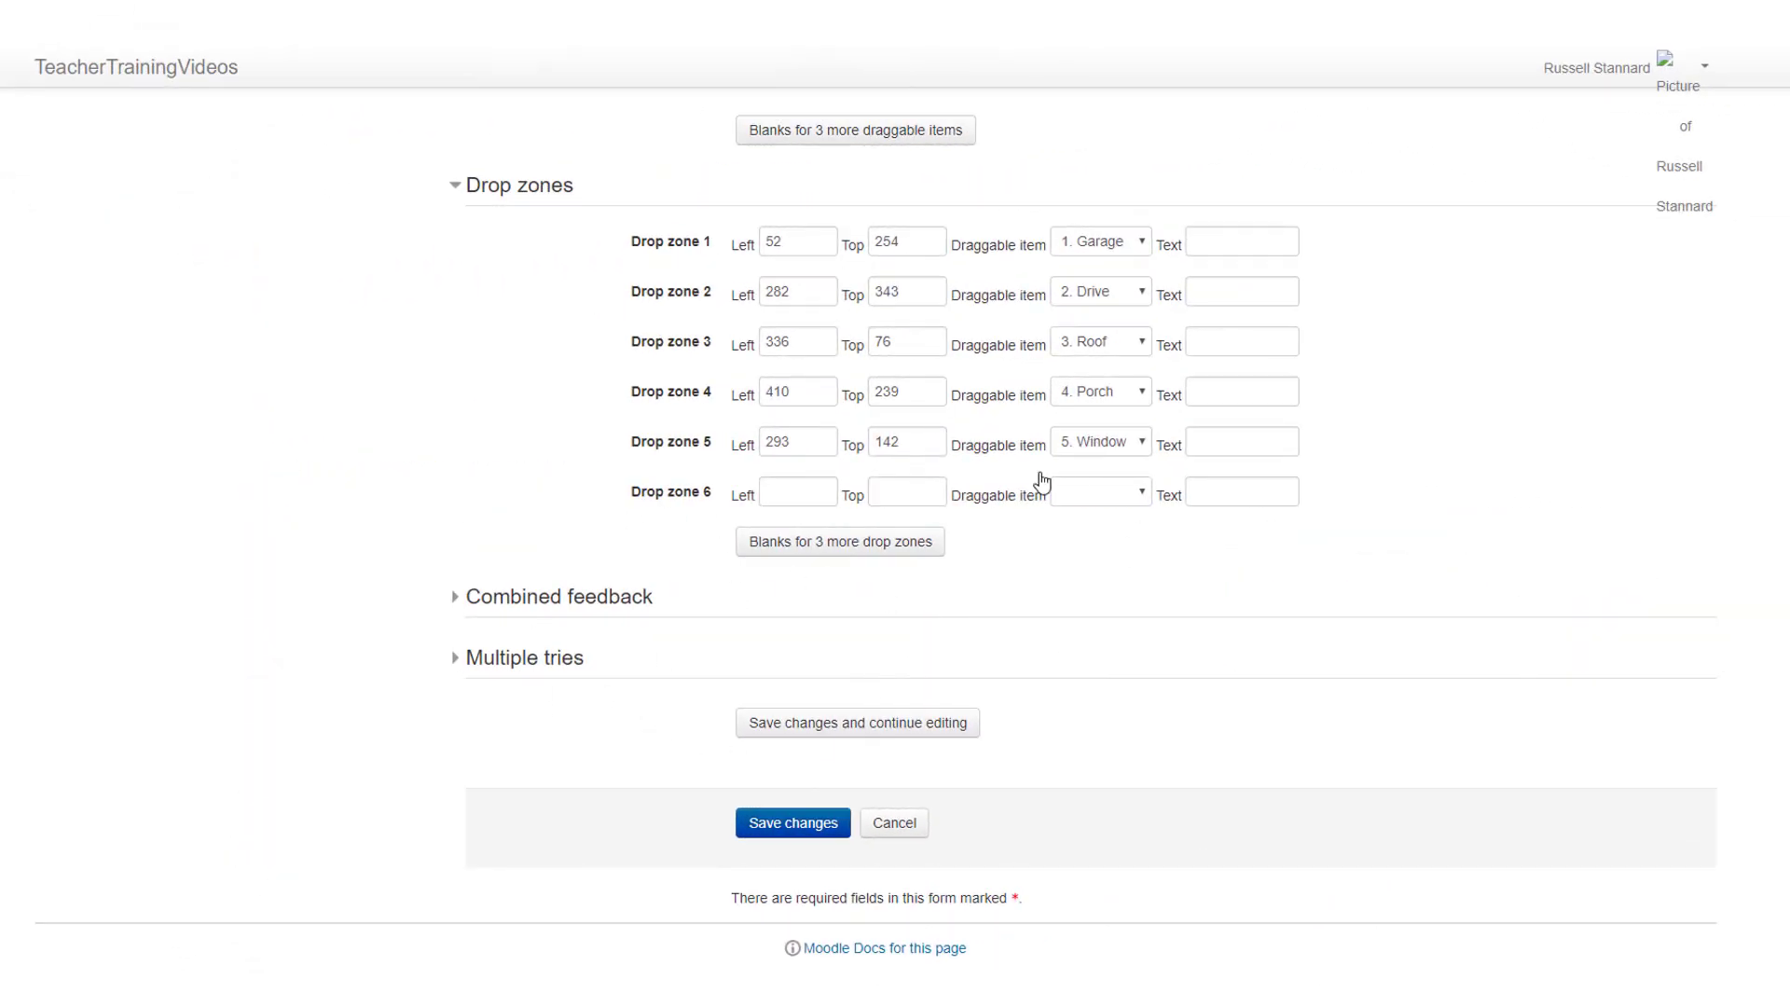
left_click(791, 829)
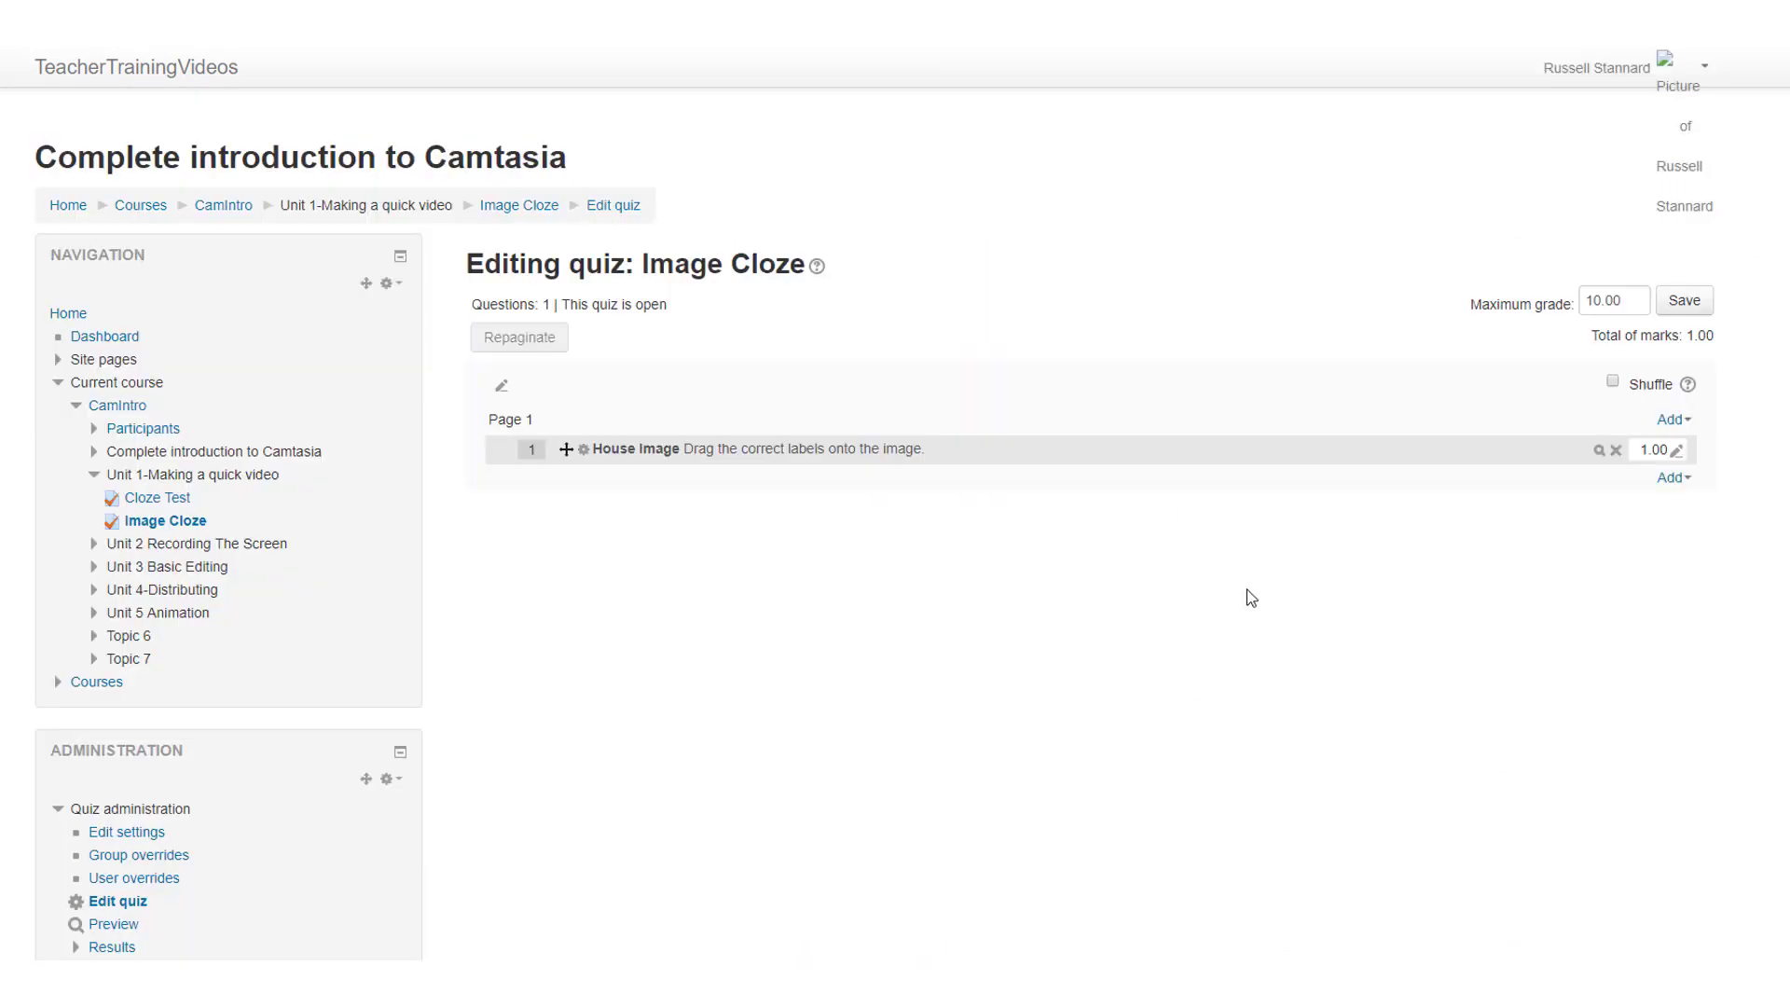
Step: Preview the House Image question and place the Garage, Porch, Window, Drive and Roof labels on their matching zones in the picture
left_click(1601, 451)
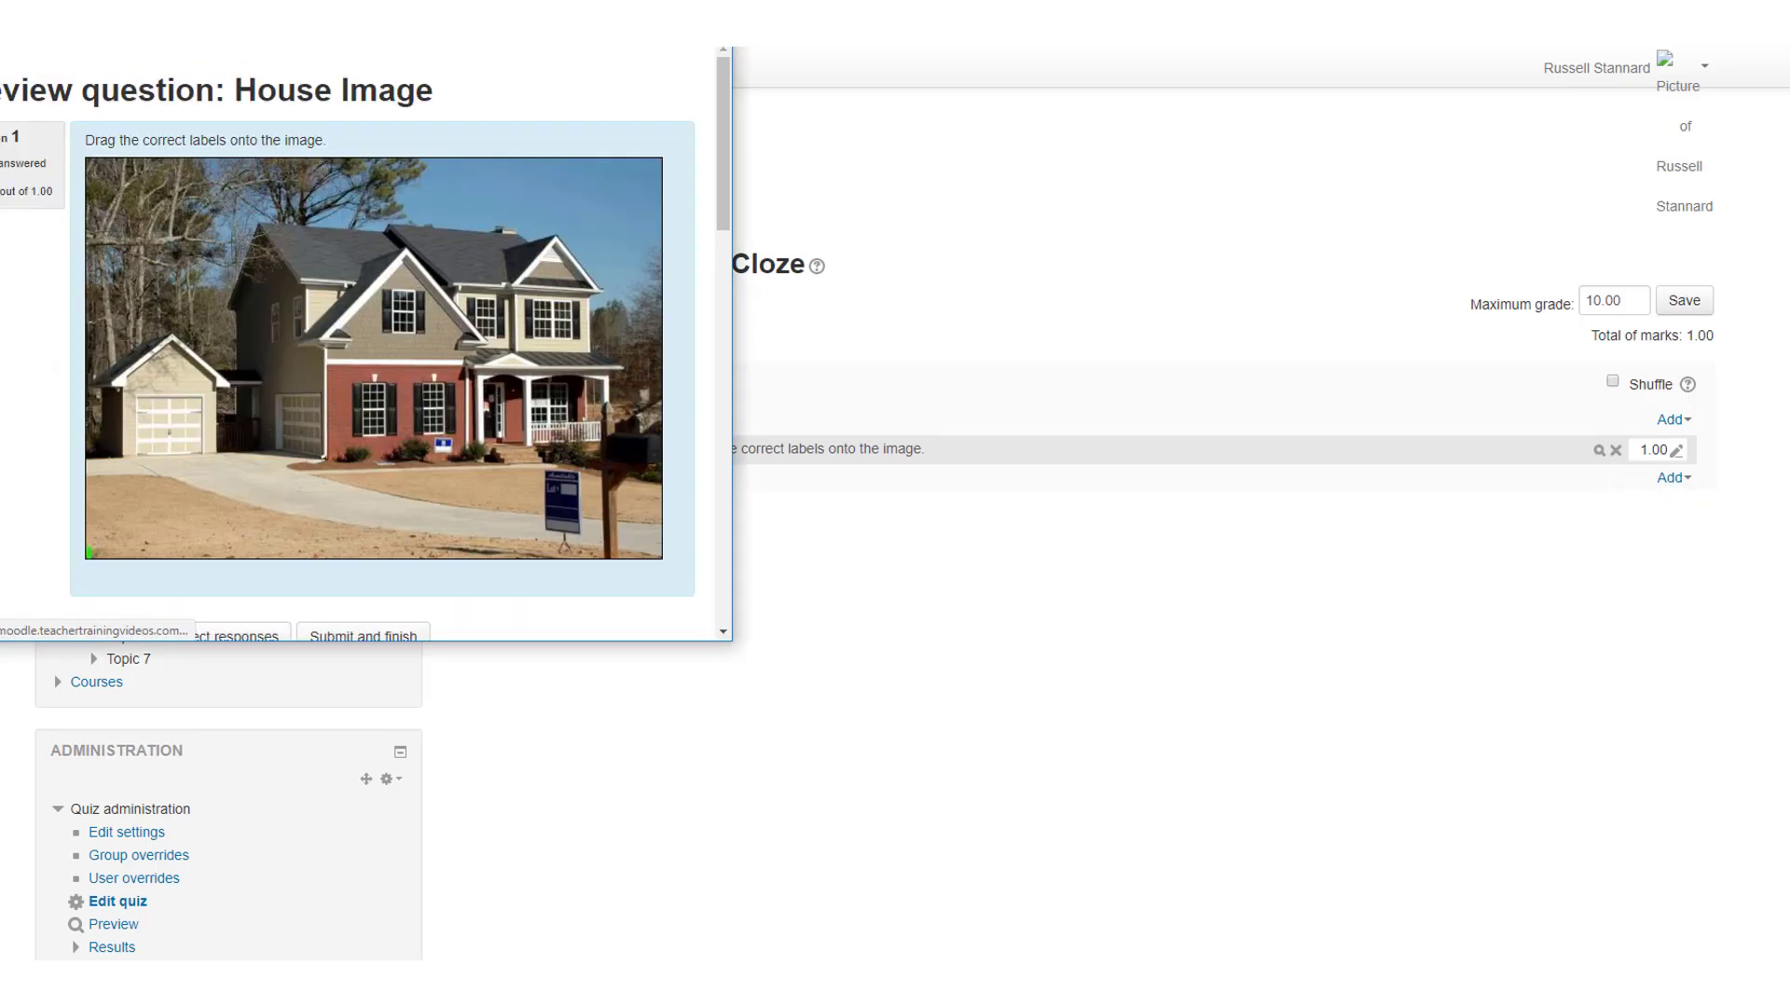
left_click_drag(386, 15, 997, 198)
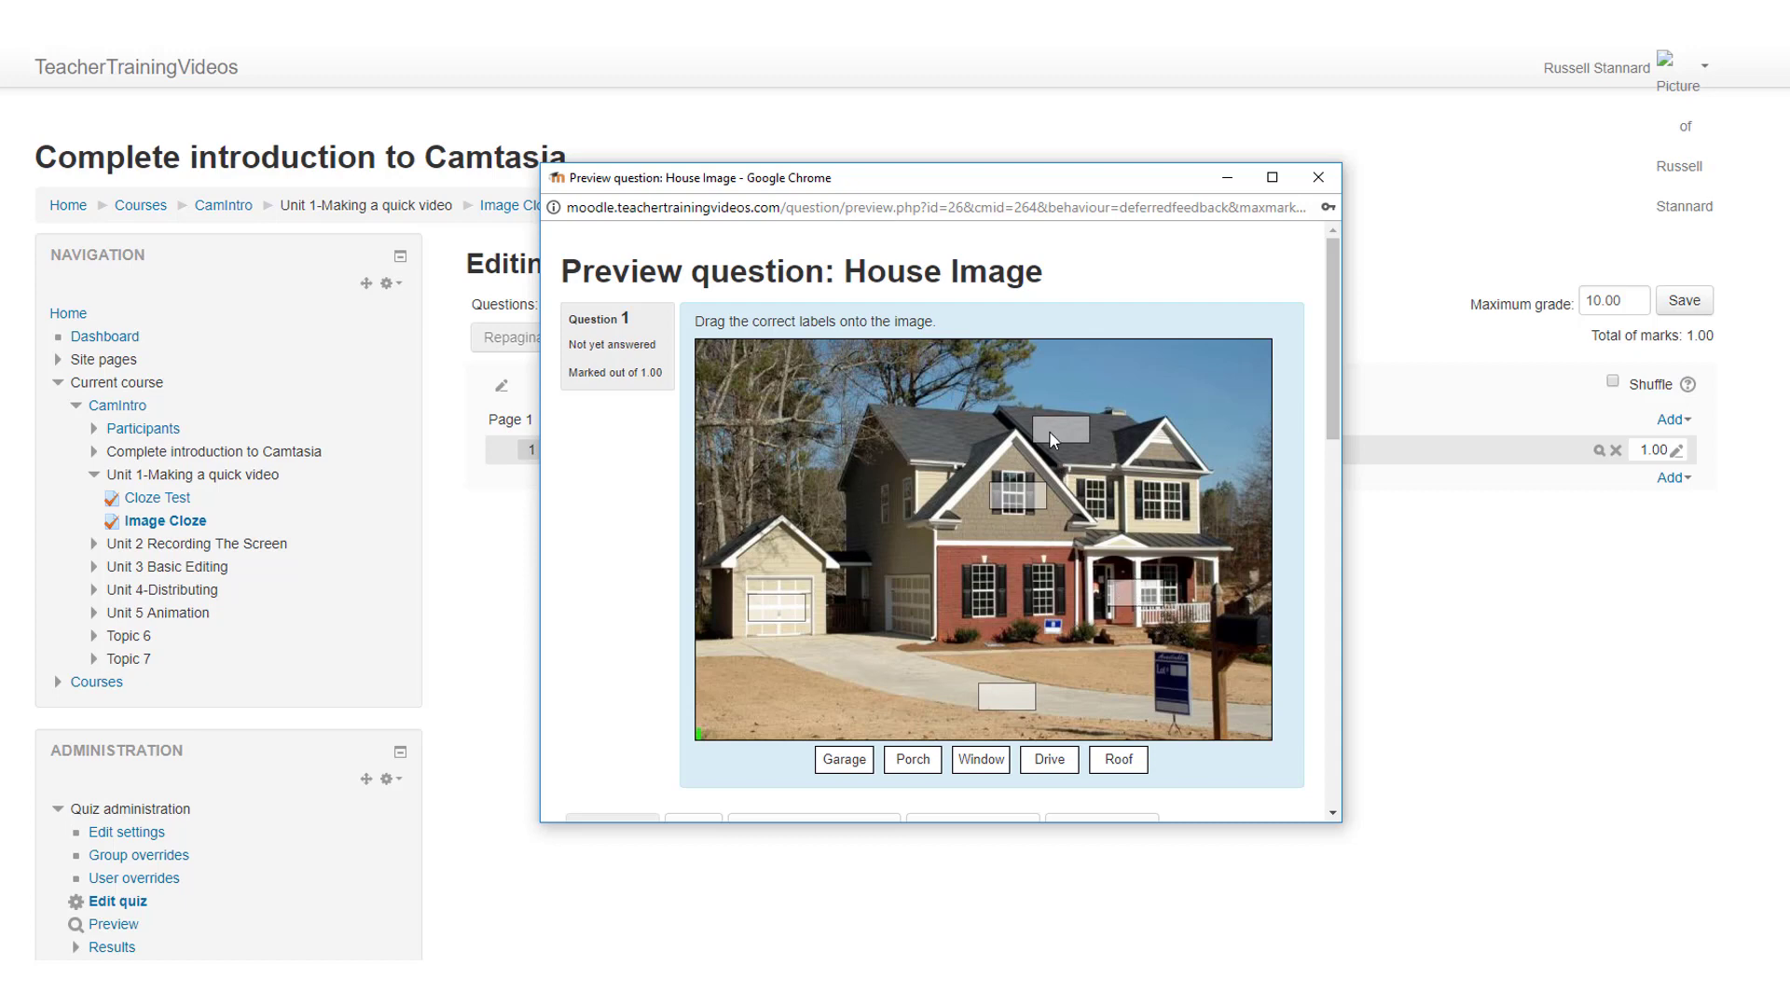
left_click_drag(844, 759, 788, 616)
left_click_drag(913, 759, 1140, 598)
left_click_drag(960, 755, 1020, 492)
left_click_drag(1049, 759, 1063, 431)
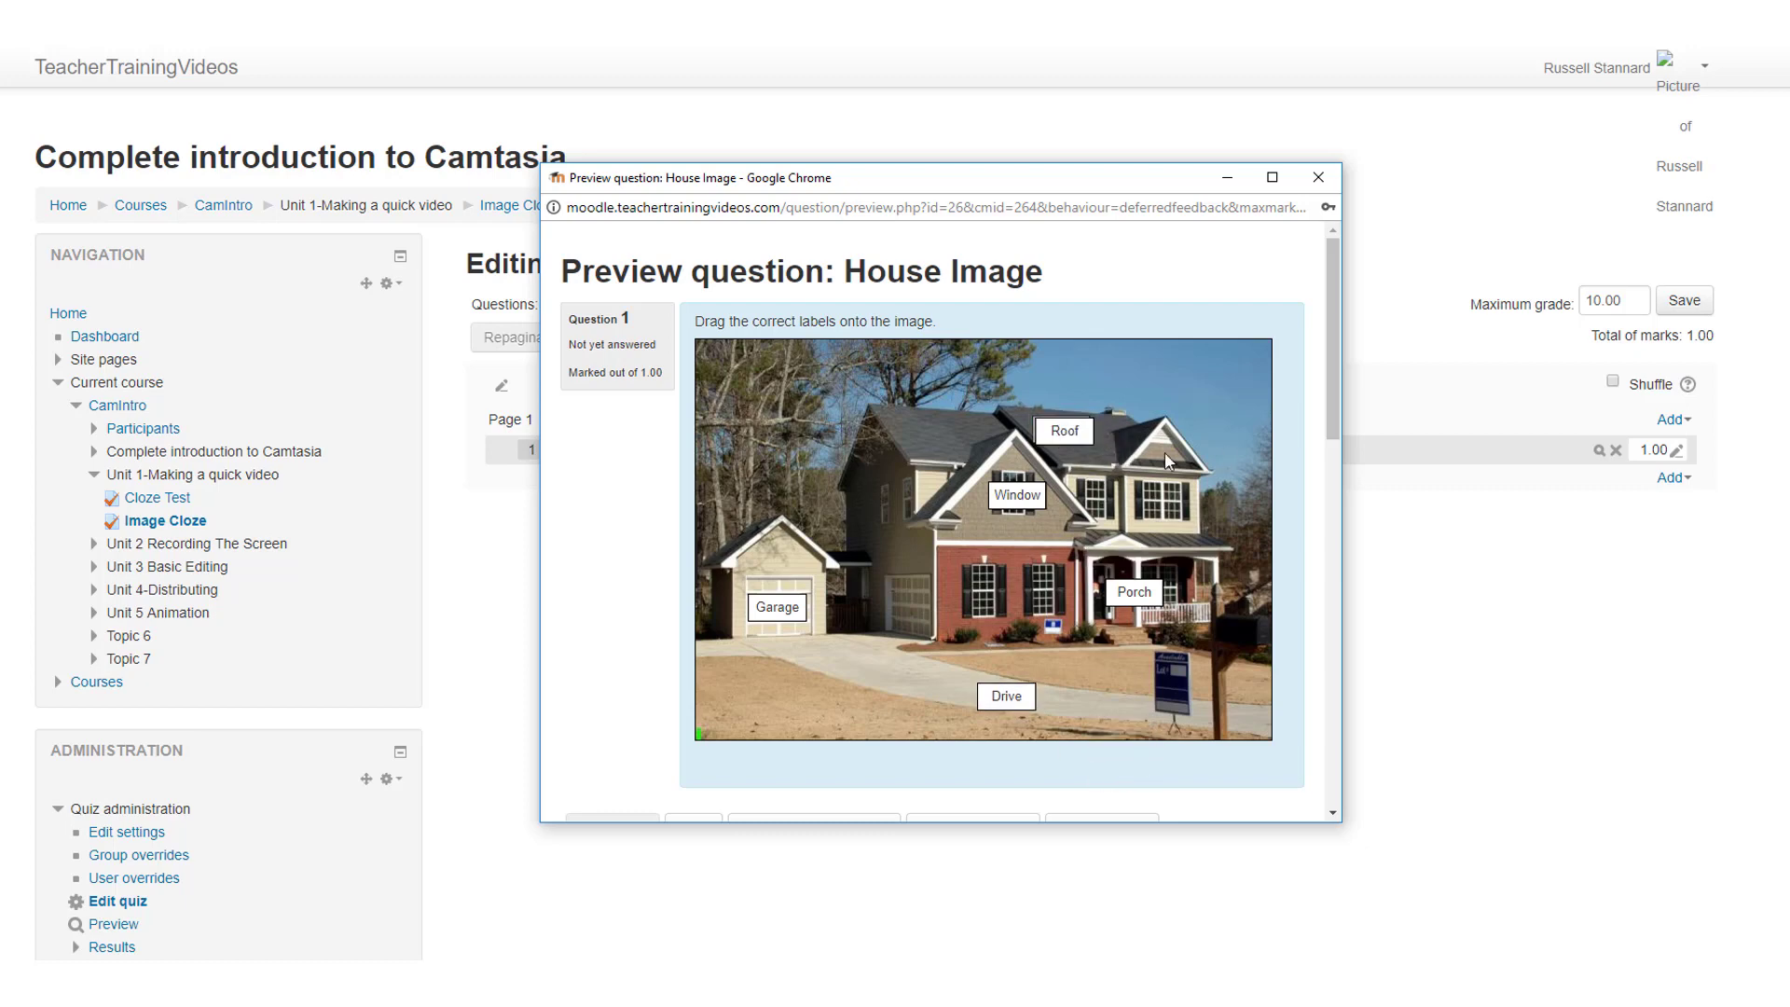
Step: Submit and finish the preview attempt, look through the submitted answer and the preview's display options, and close the preview
left_click_drag(1329, 413, 1334, 507)
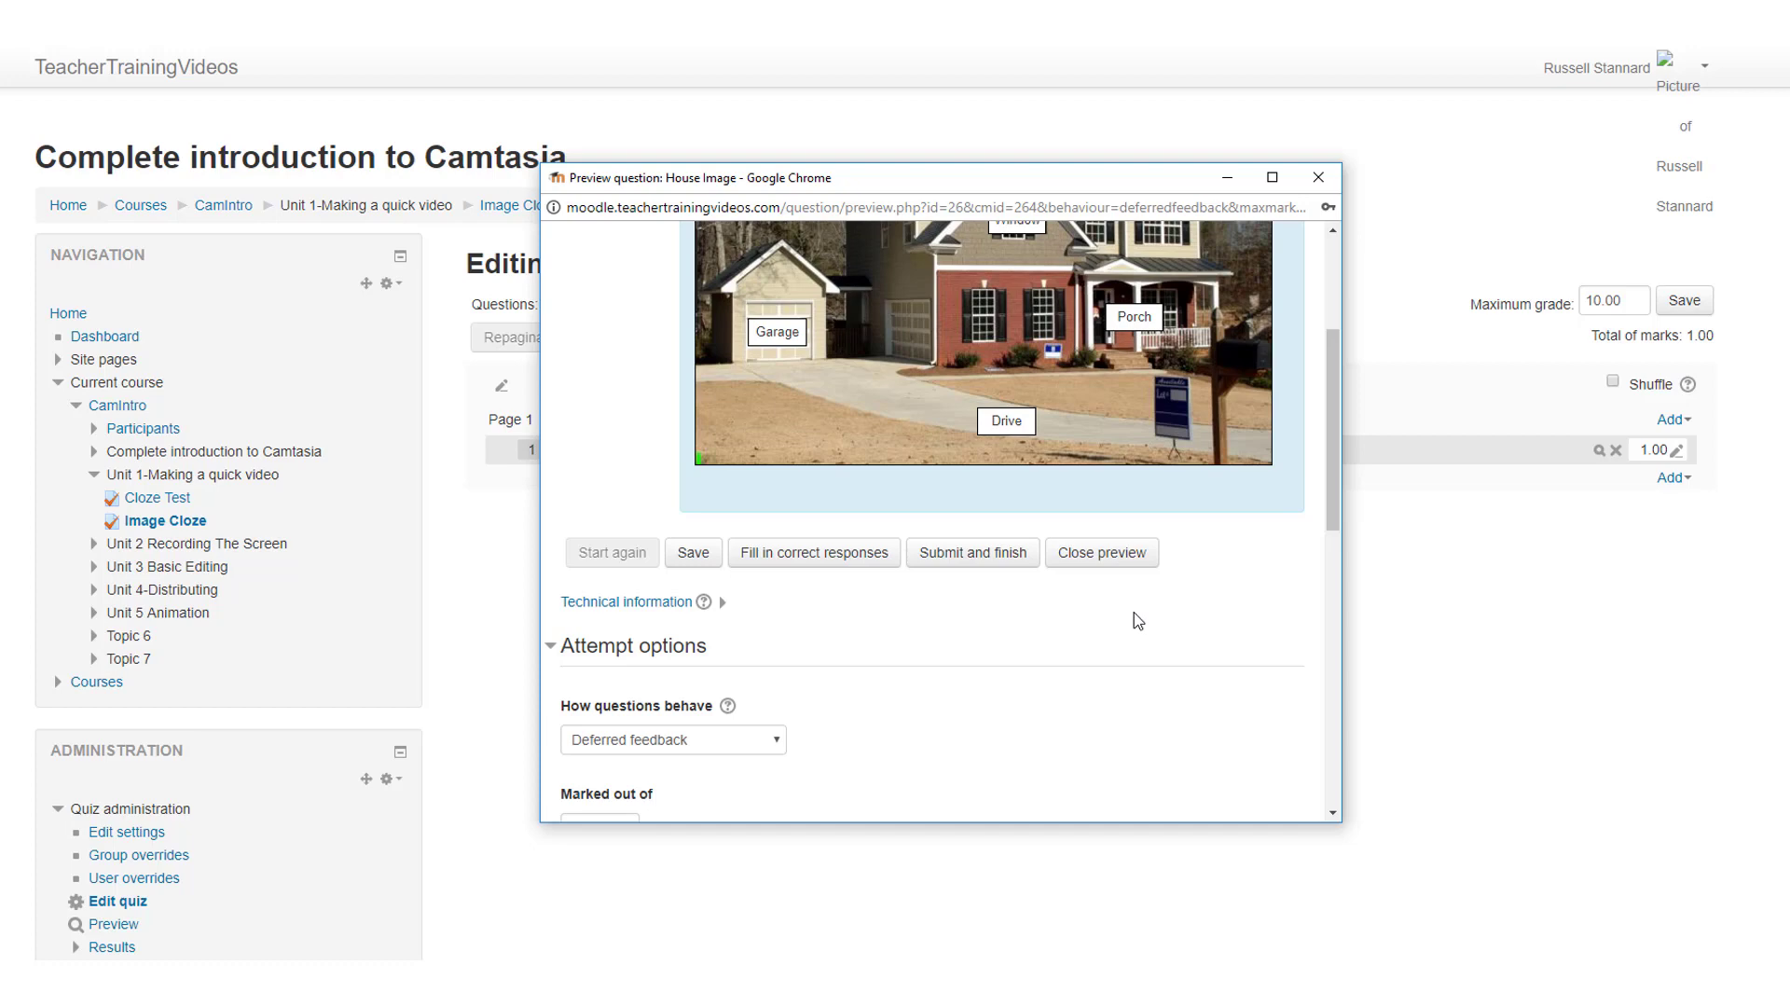
left_click(984, 554)
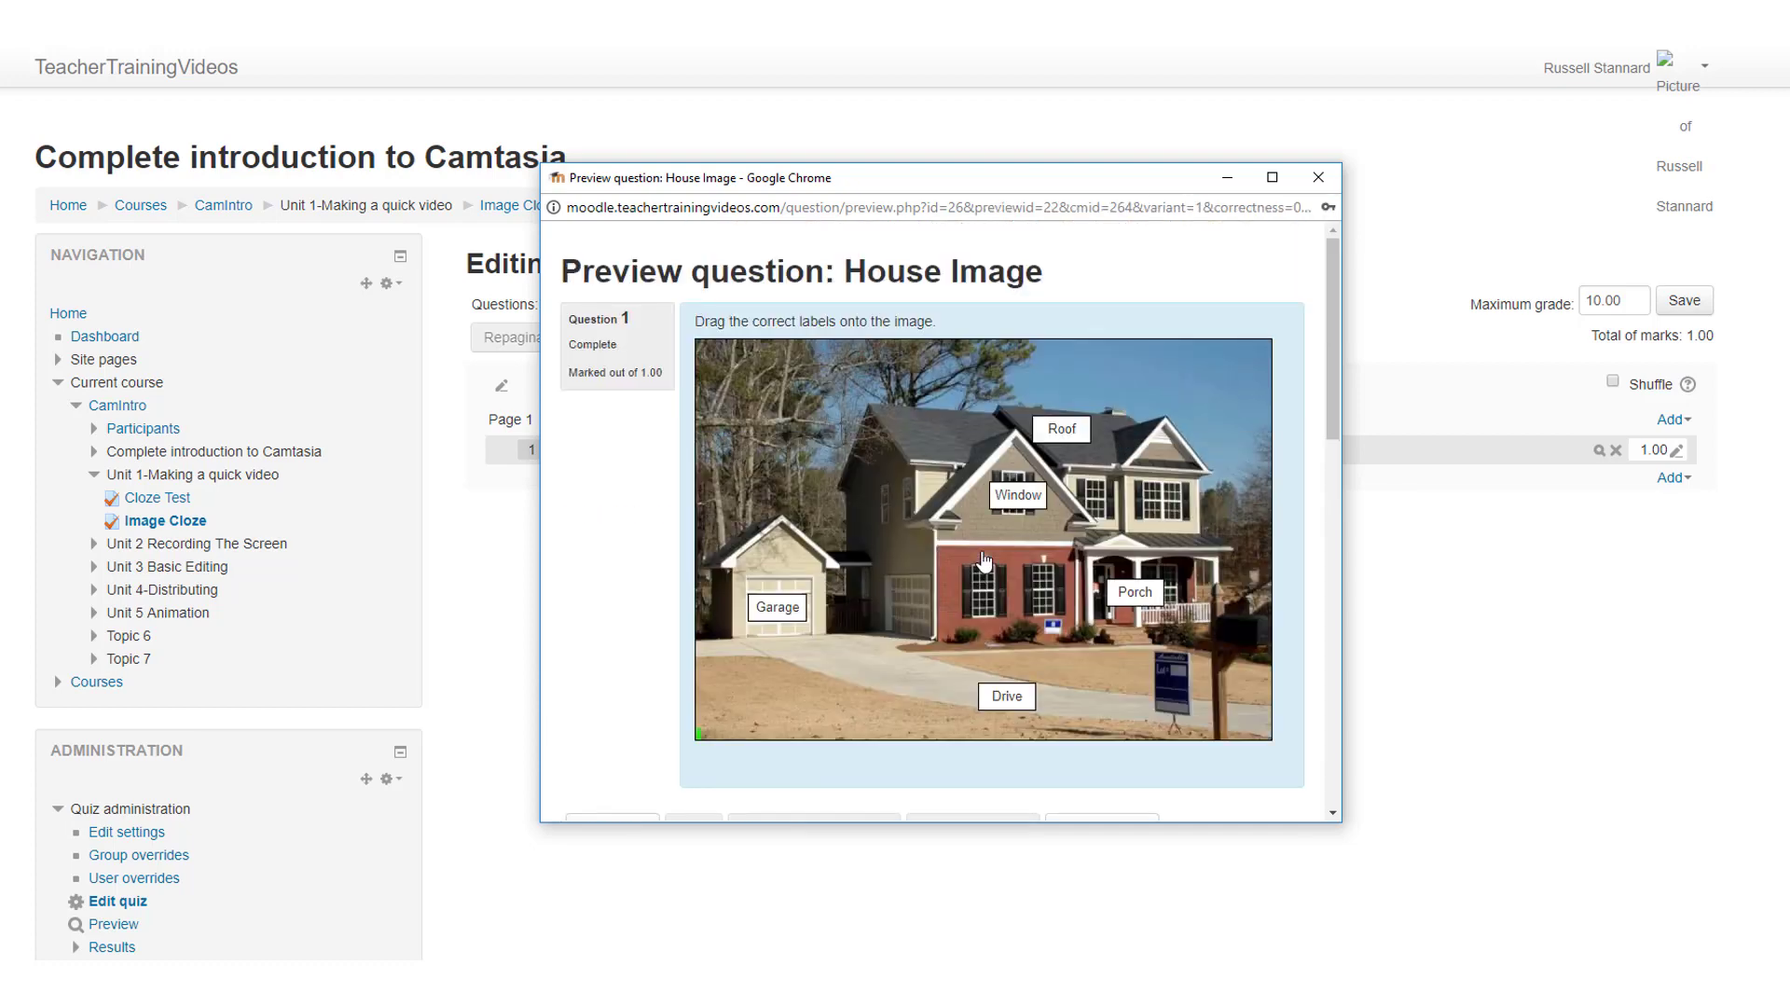
left_click_drag(1337, 424, 1343, 759)
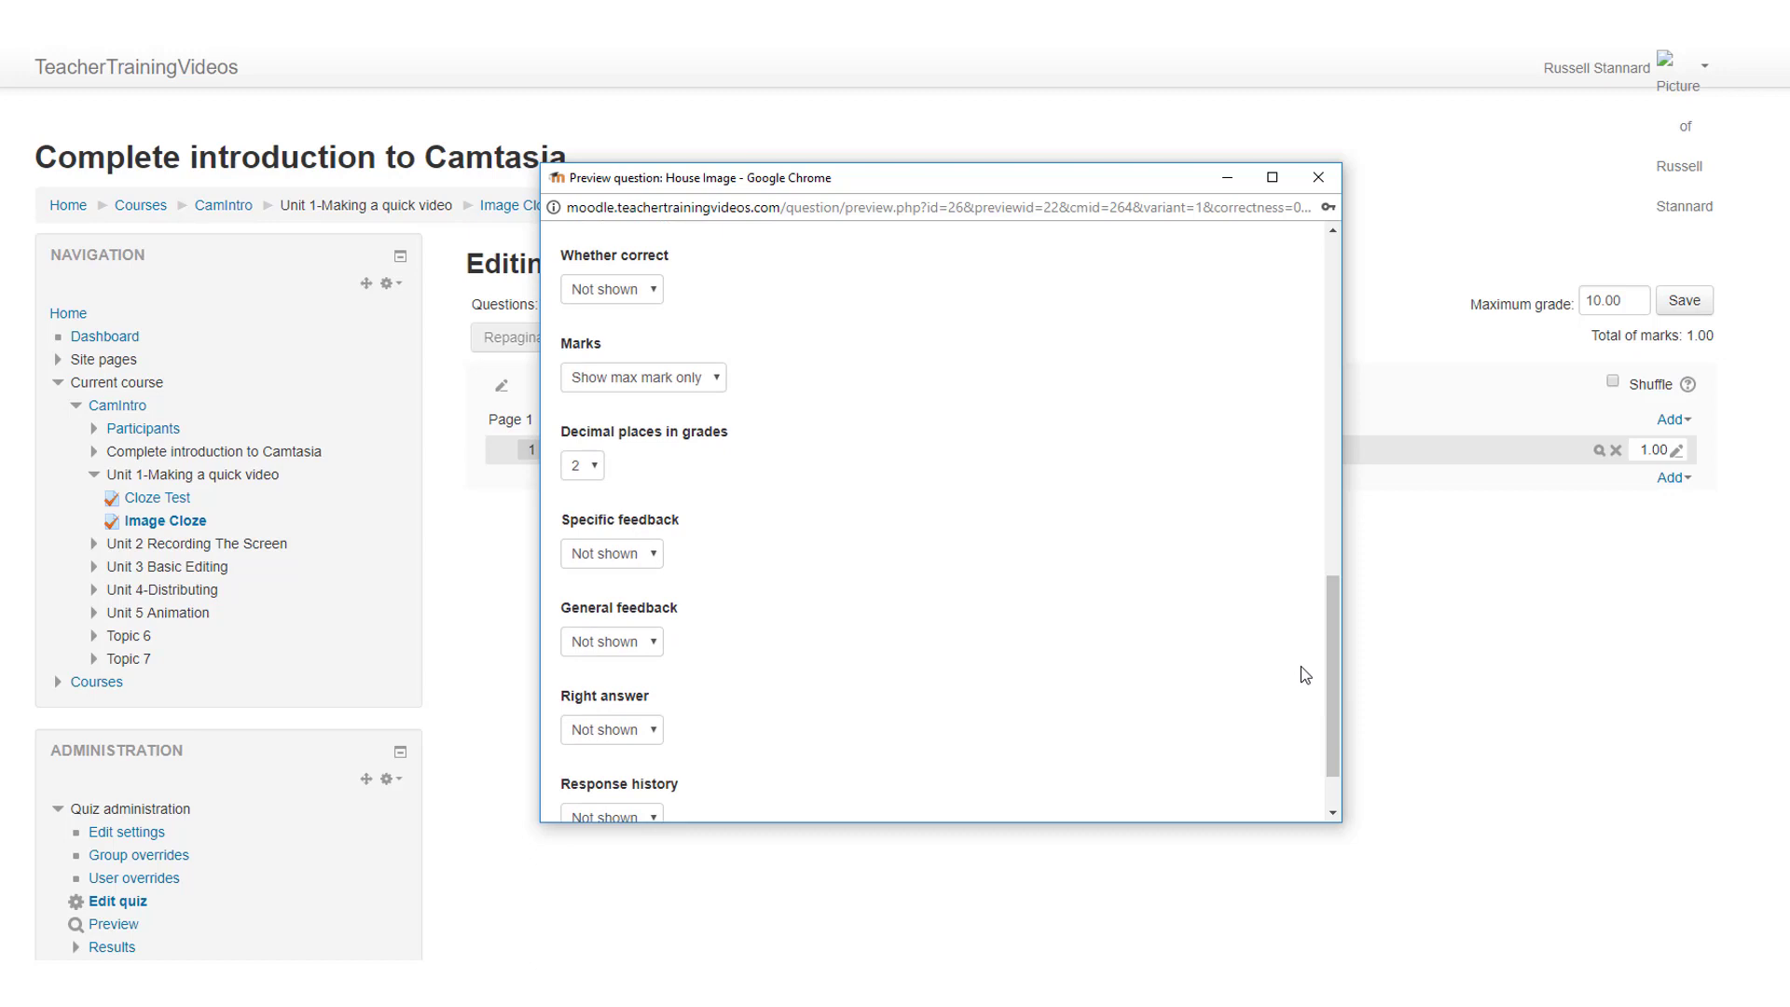
left_click_drag(1333, 688, 1316, 373)
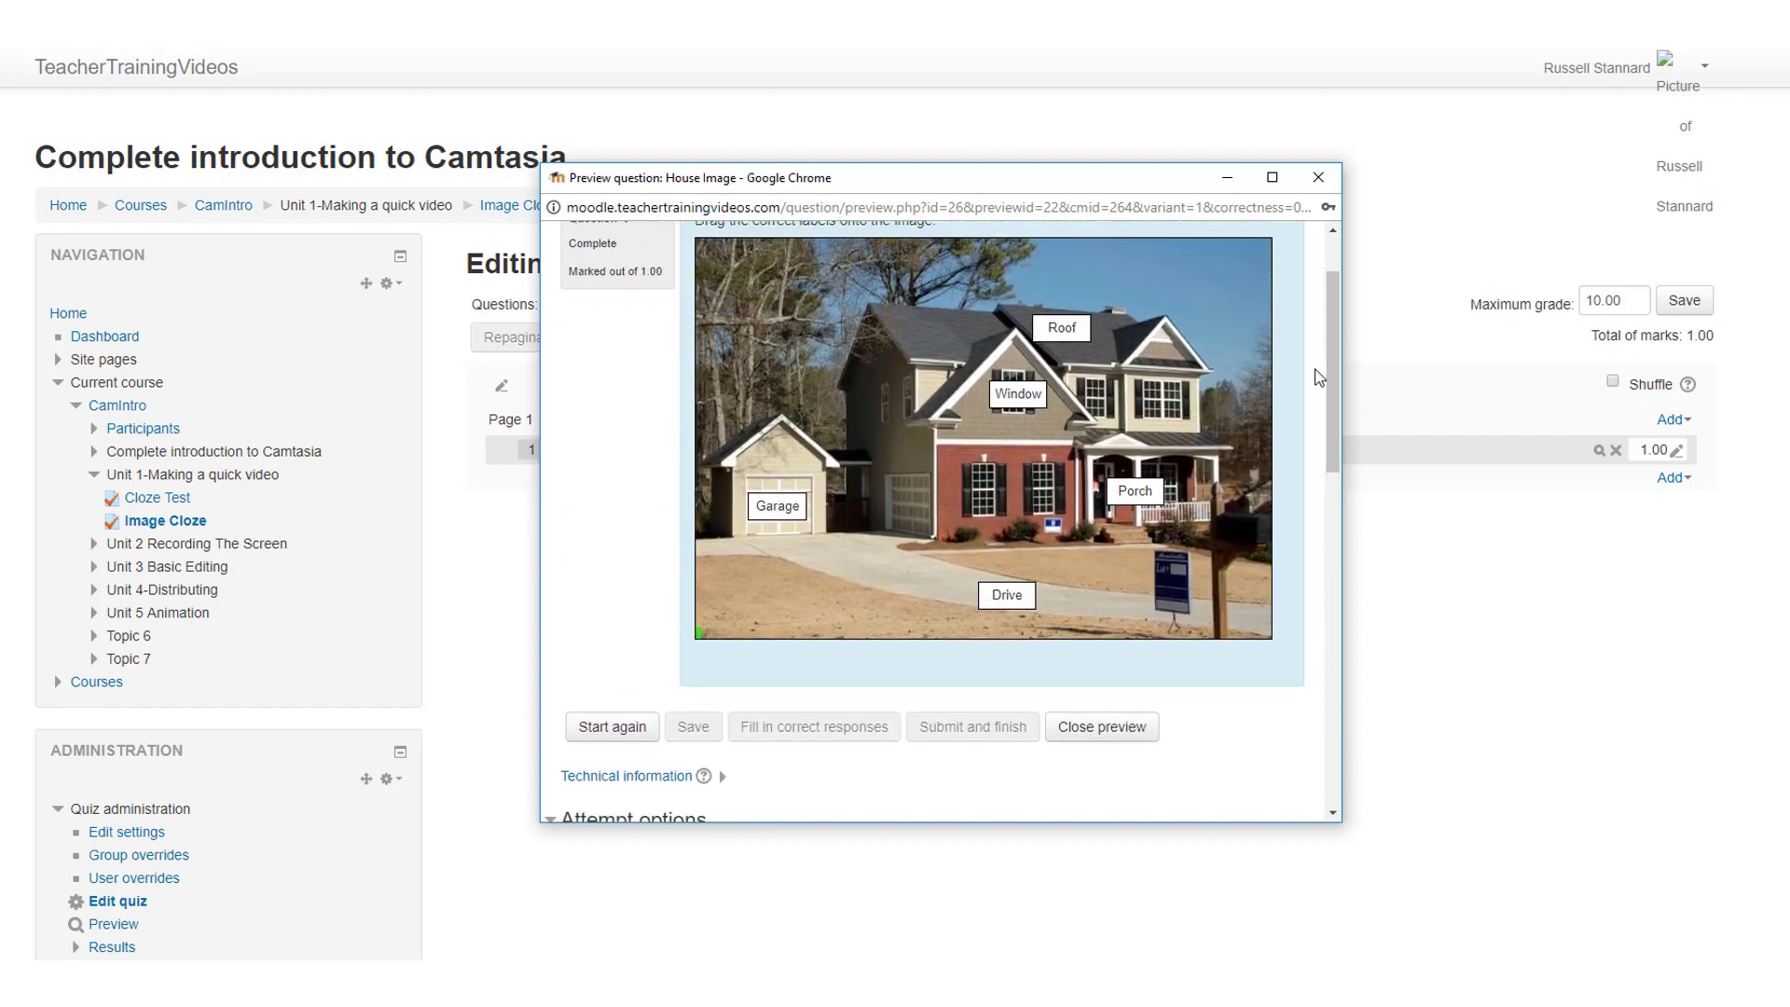
left_click(1318, 177)
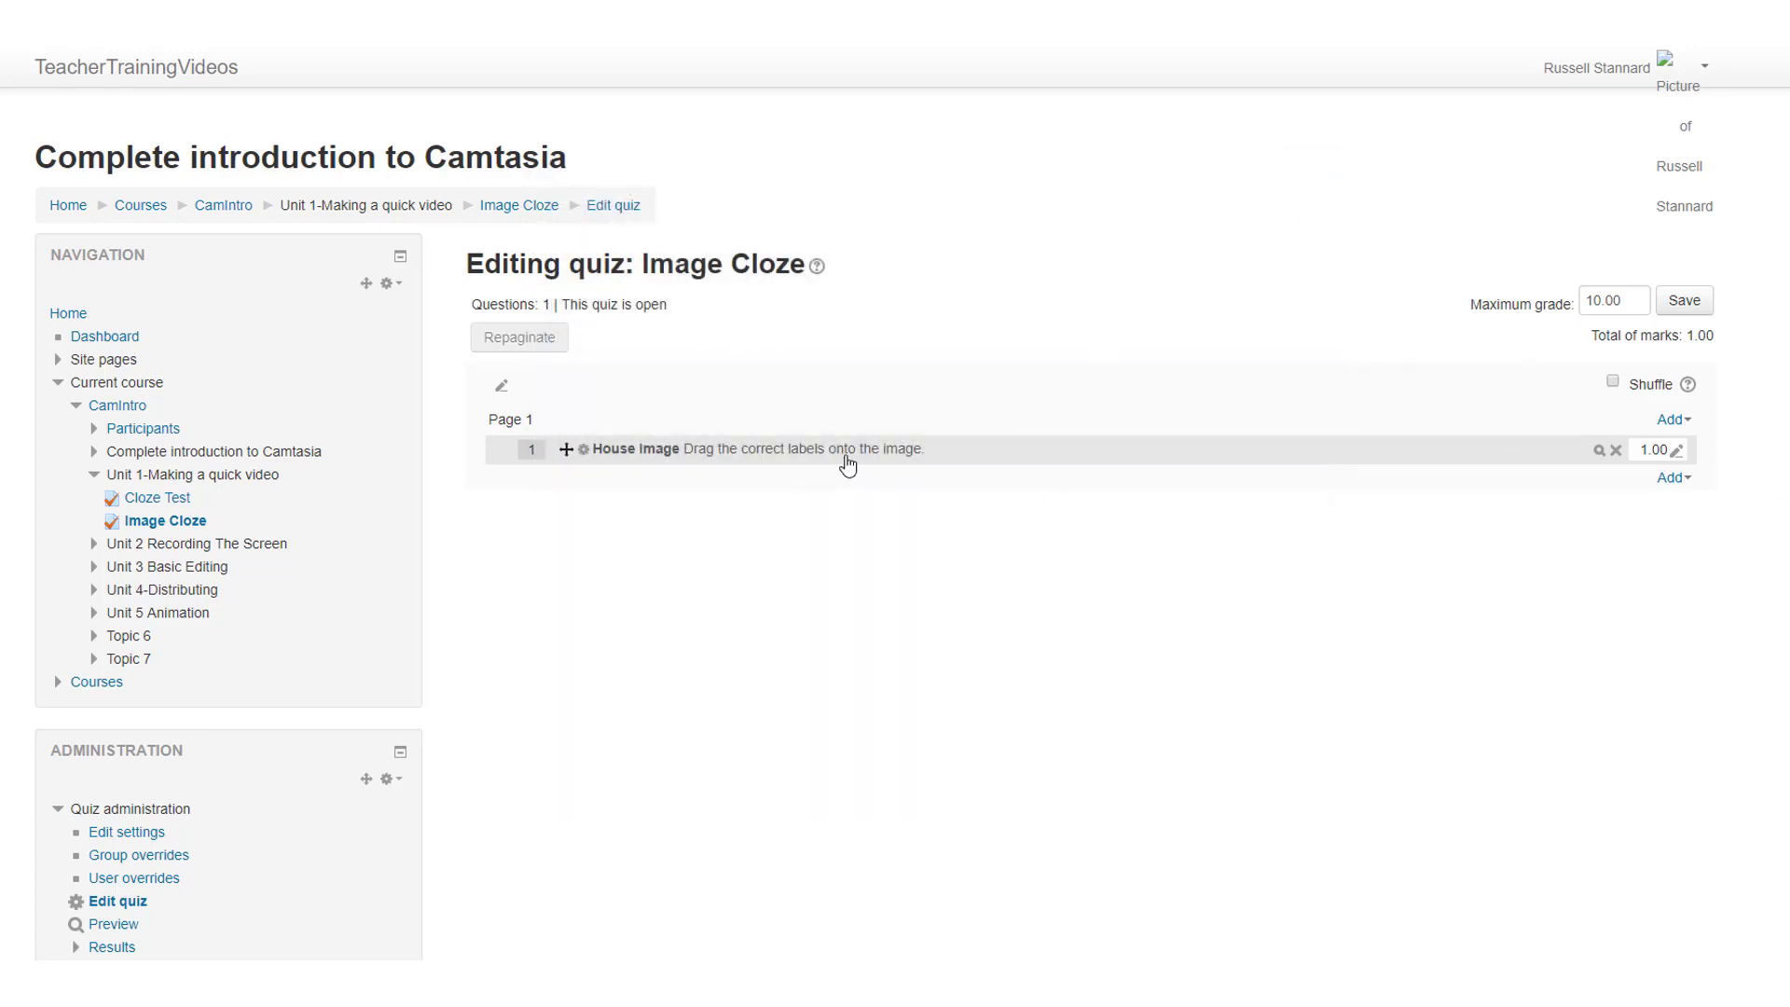
Step: Reopen the House Image question for editing and look through its settings
left_click(786, 452)
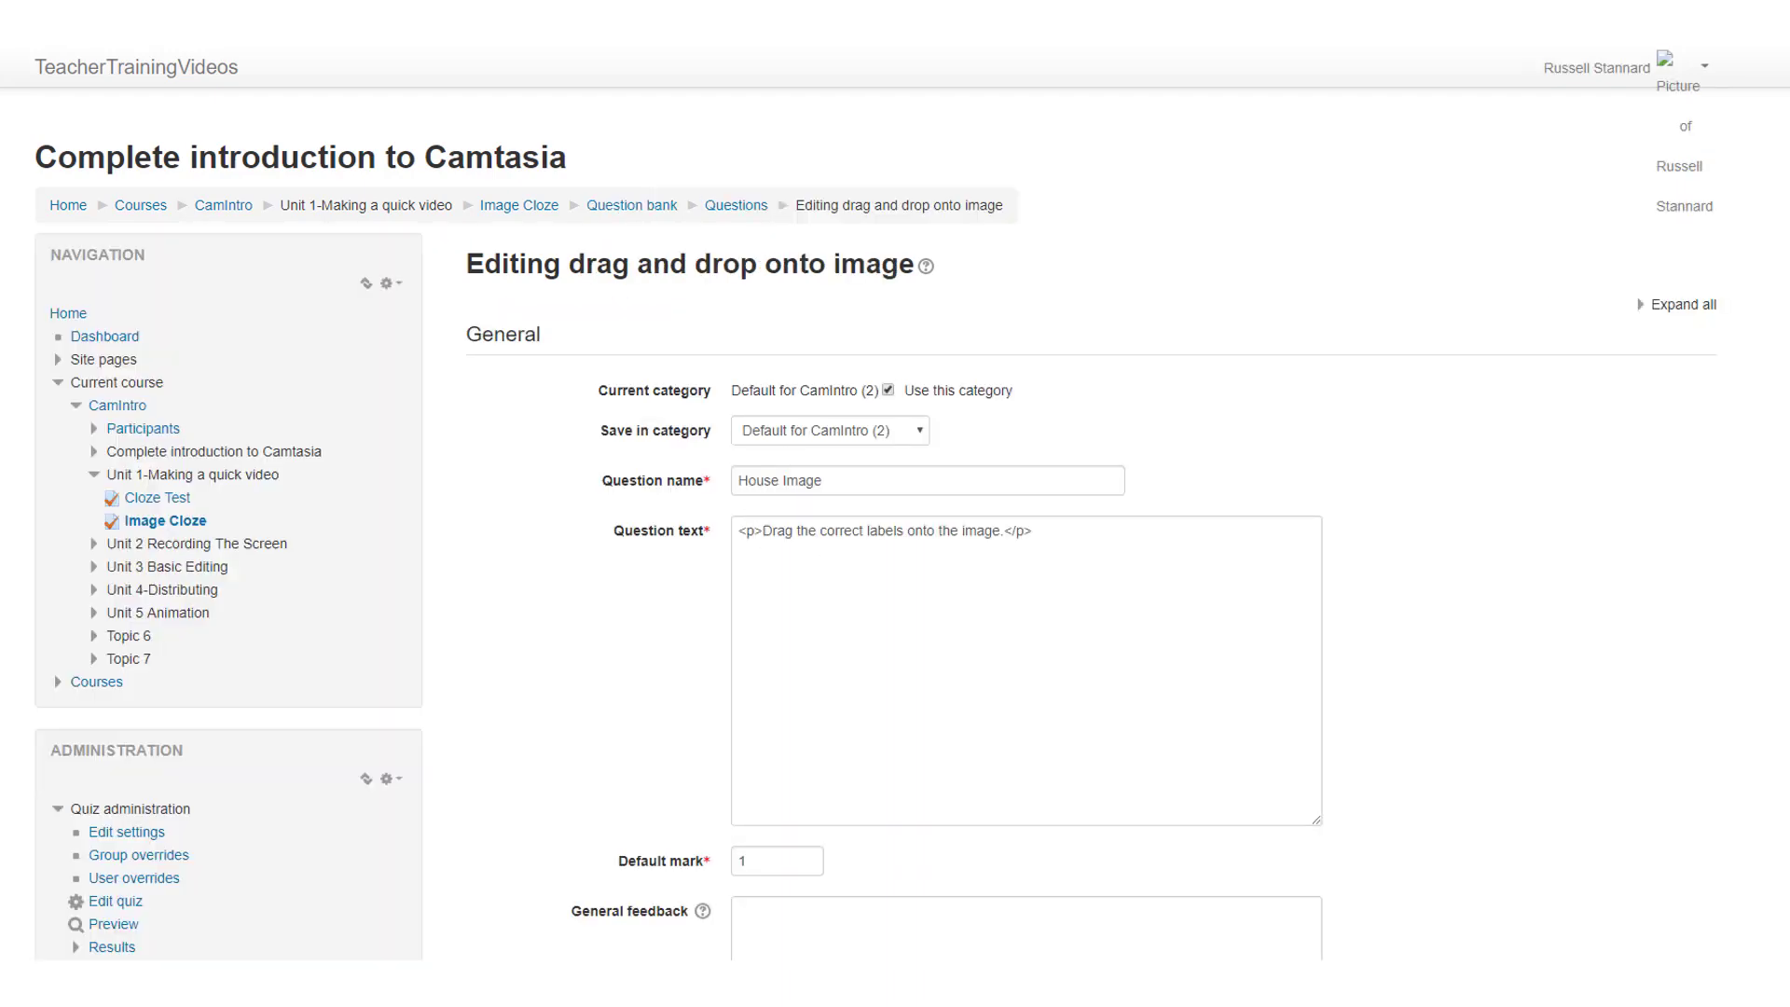
scroll(942, 549, "down", 8)
scroll(411, 583, "down", 8)
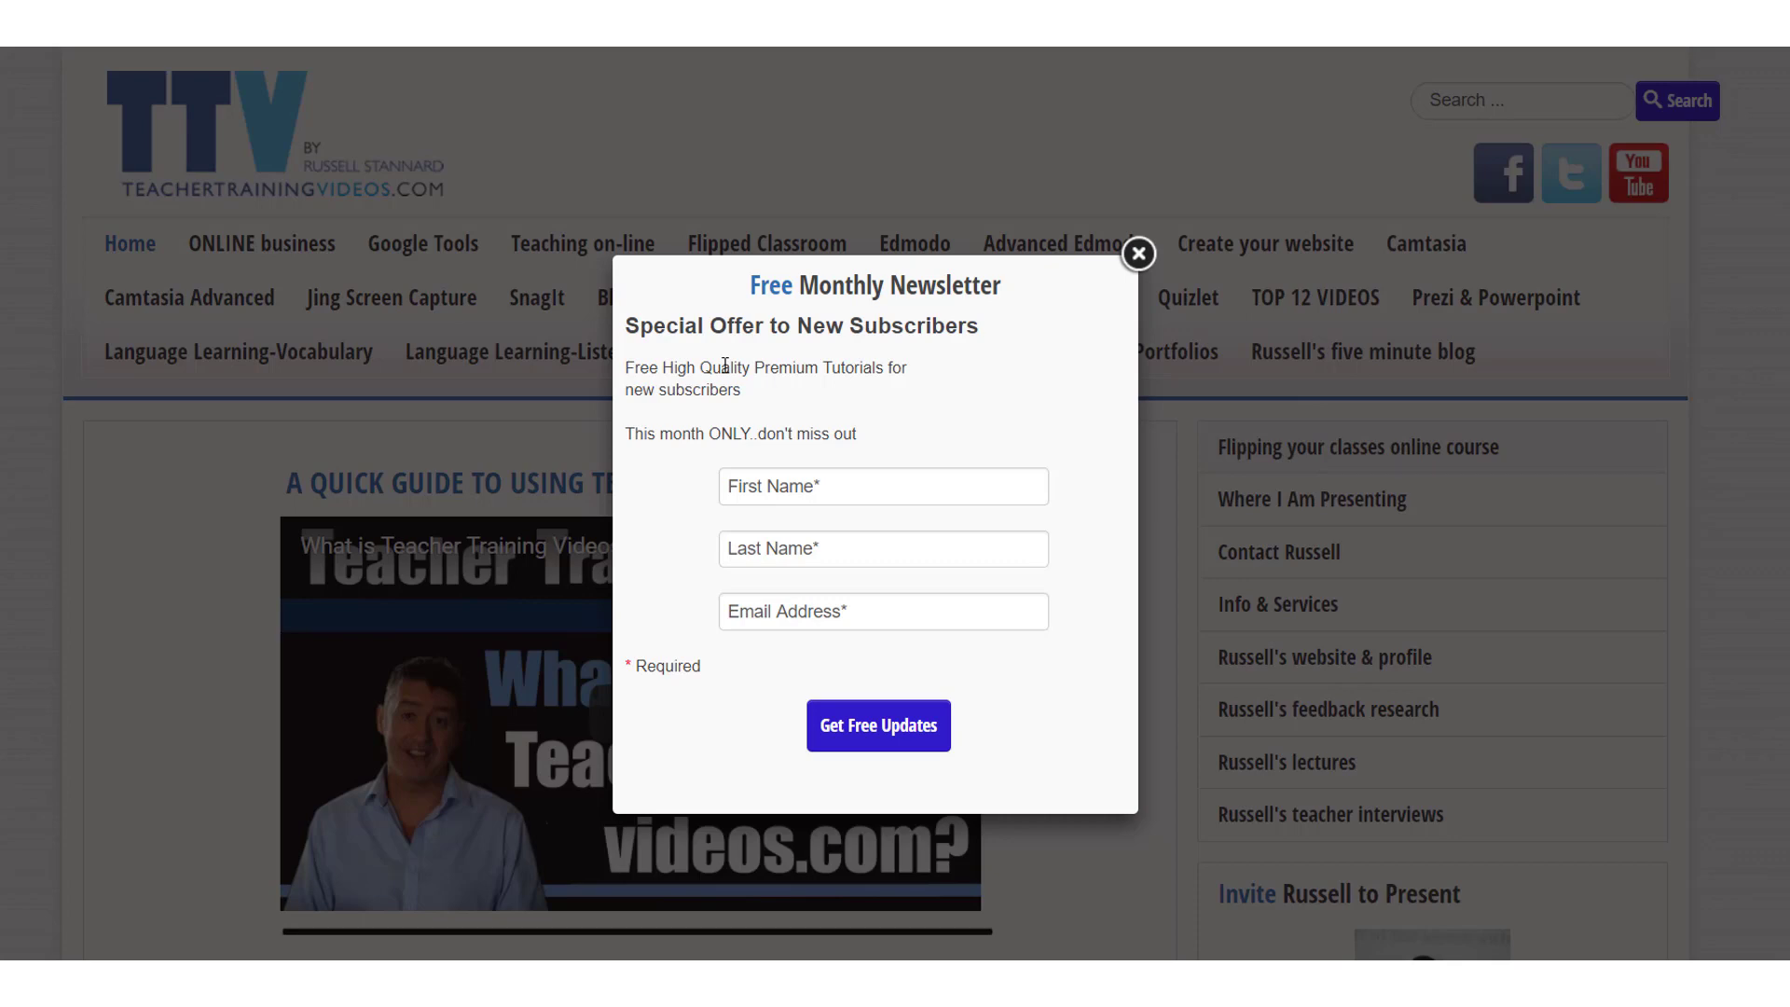
Step: On the TeacherTrainingVideos.com website, dismiss the newsletter offer, open the Moodle tutorials section and look through its listed video sets
left_click(1142, 257)
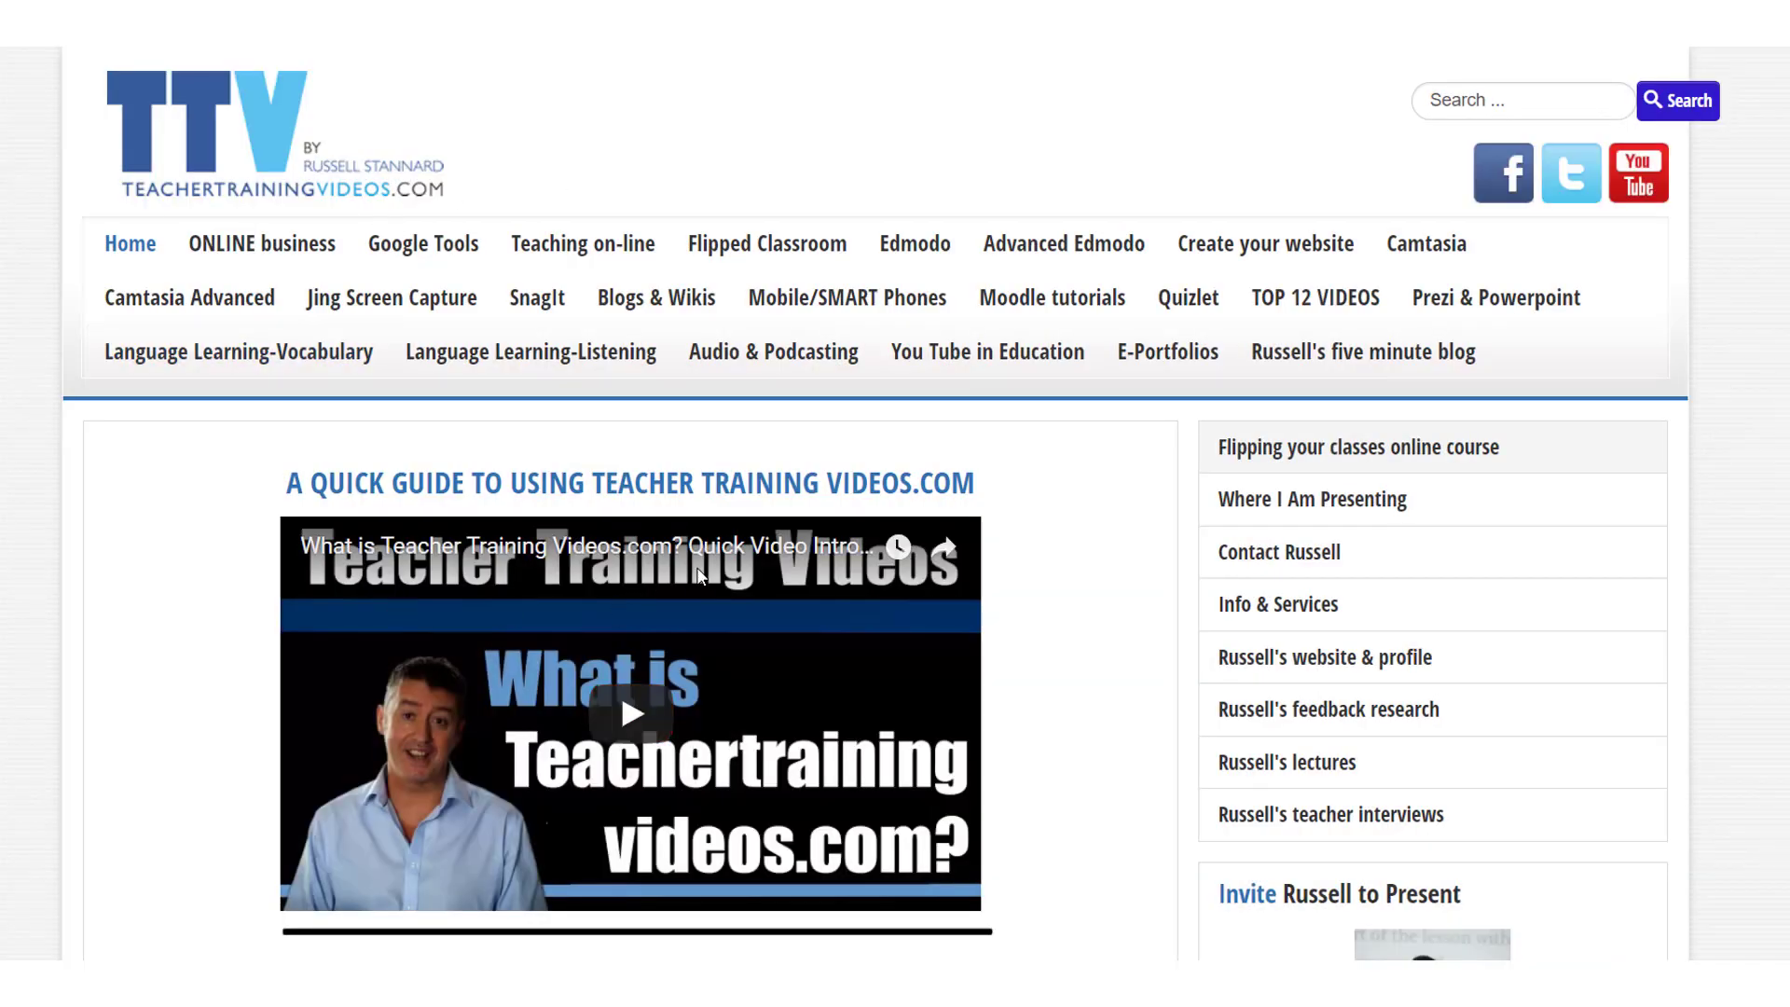
left_click(1077, 311)
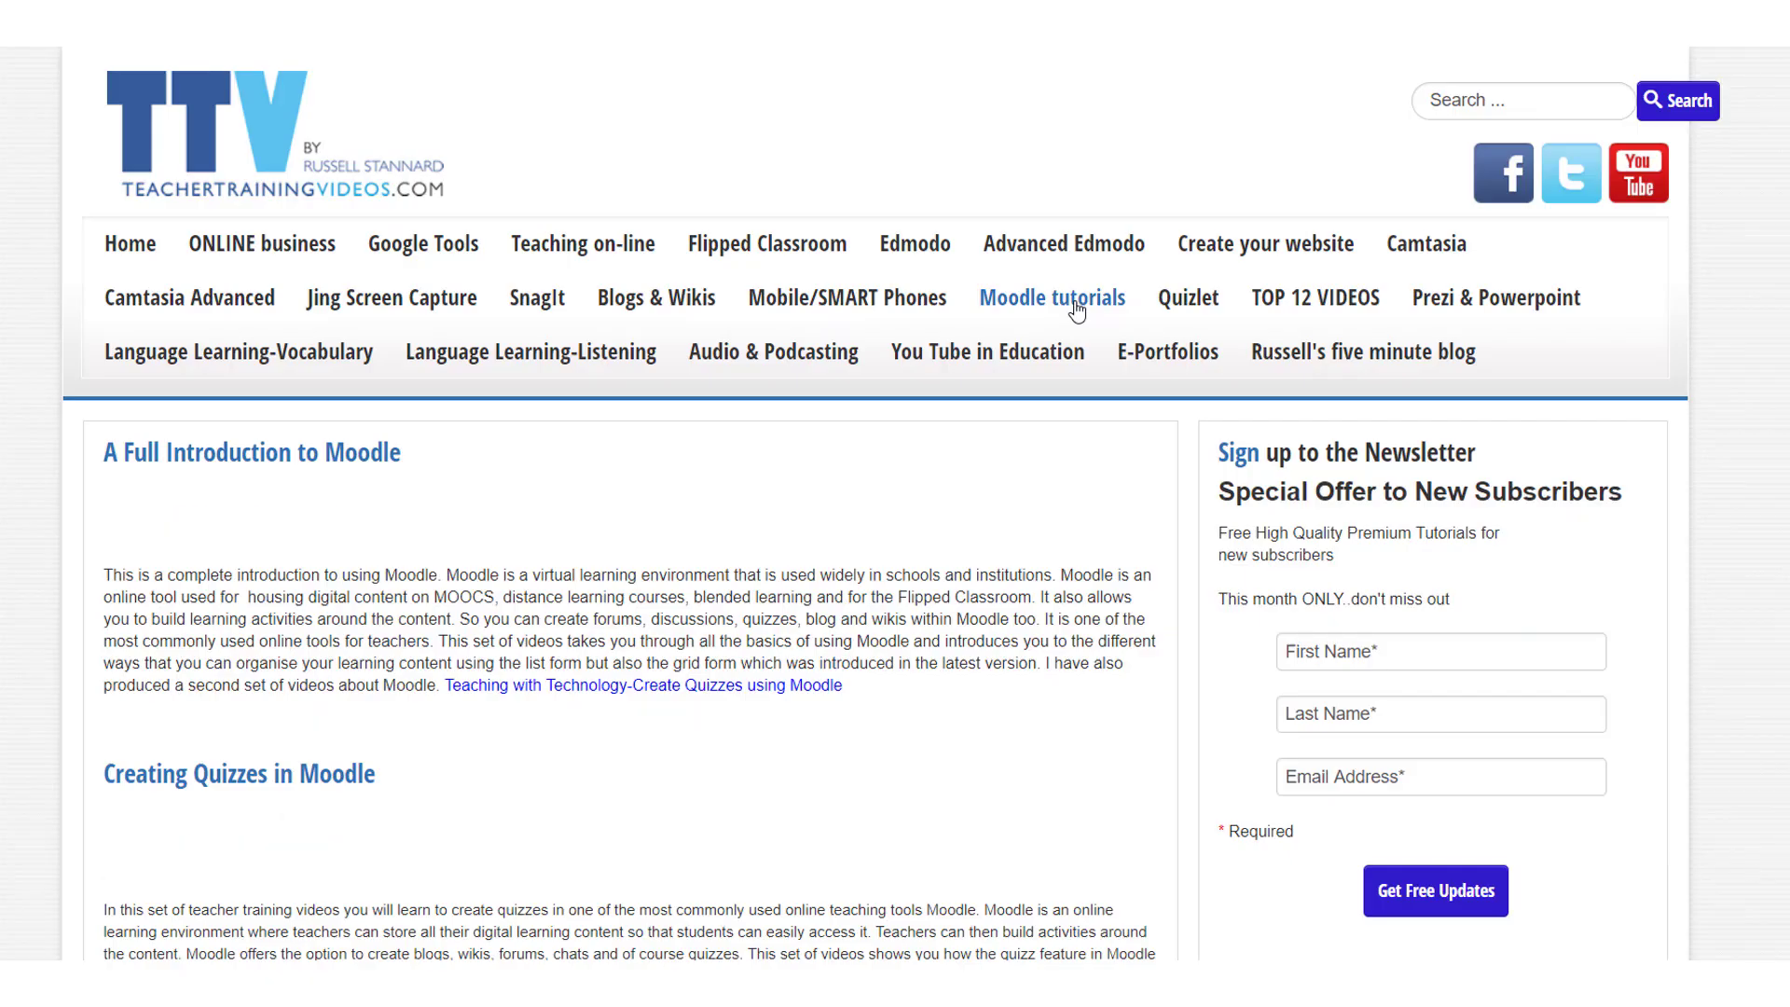
scroll(1077, 310, "down", 1)
scroll(876, 505, "down", 6)
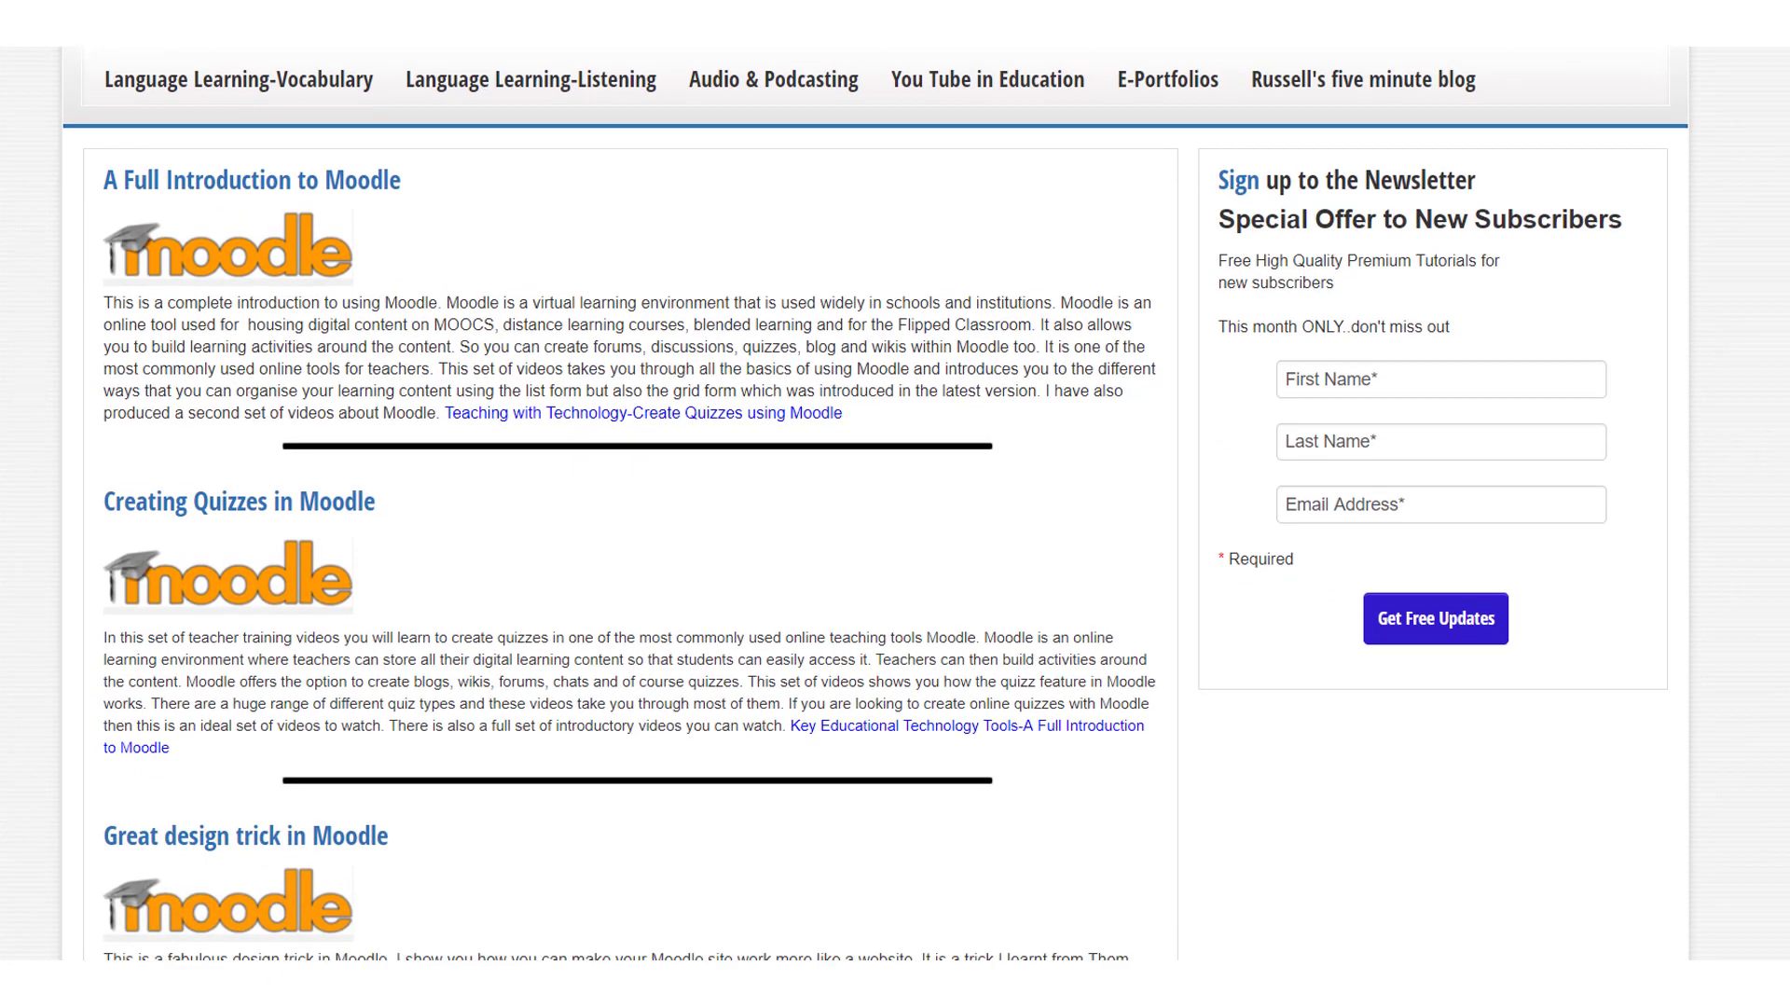
scroll(876, 505, "up", 6)
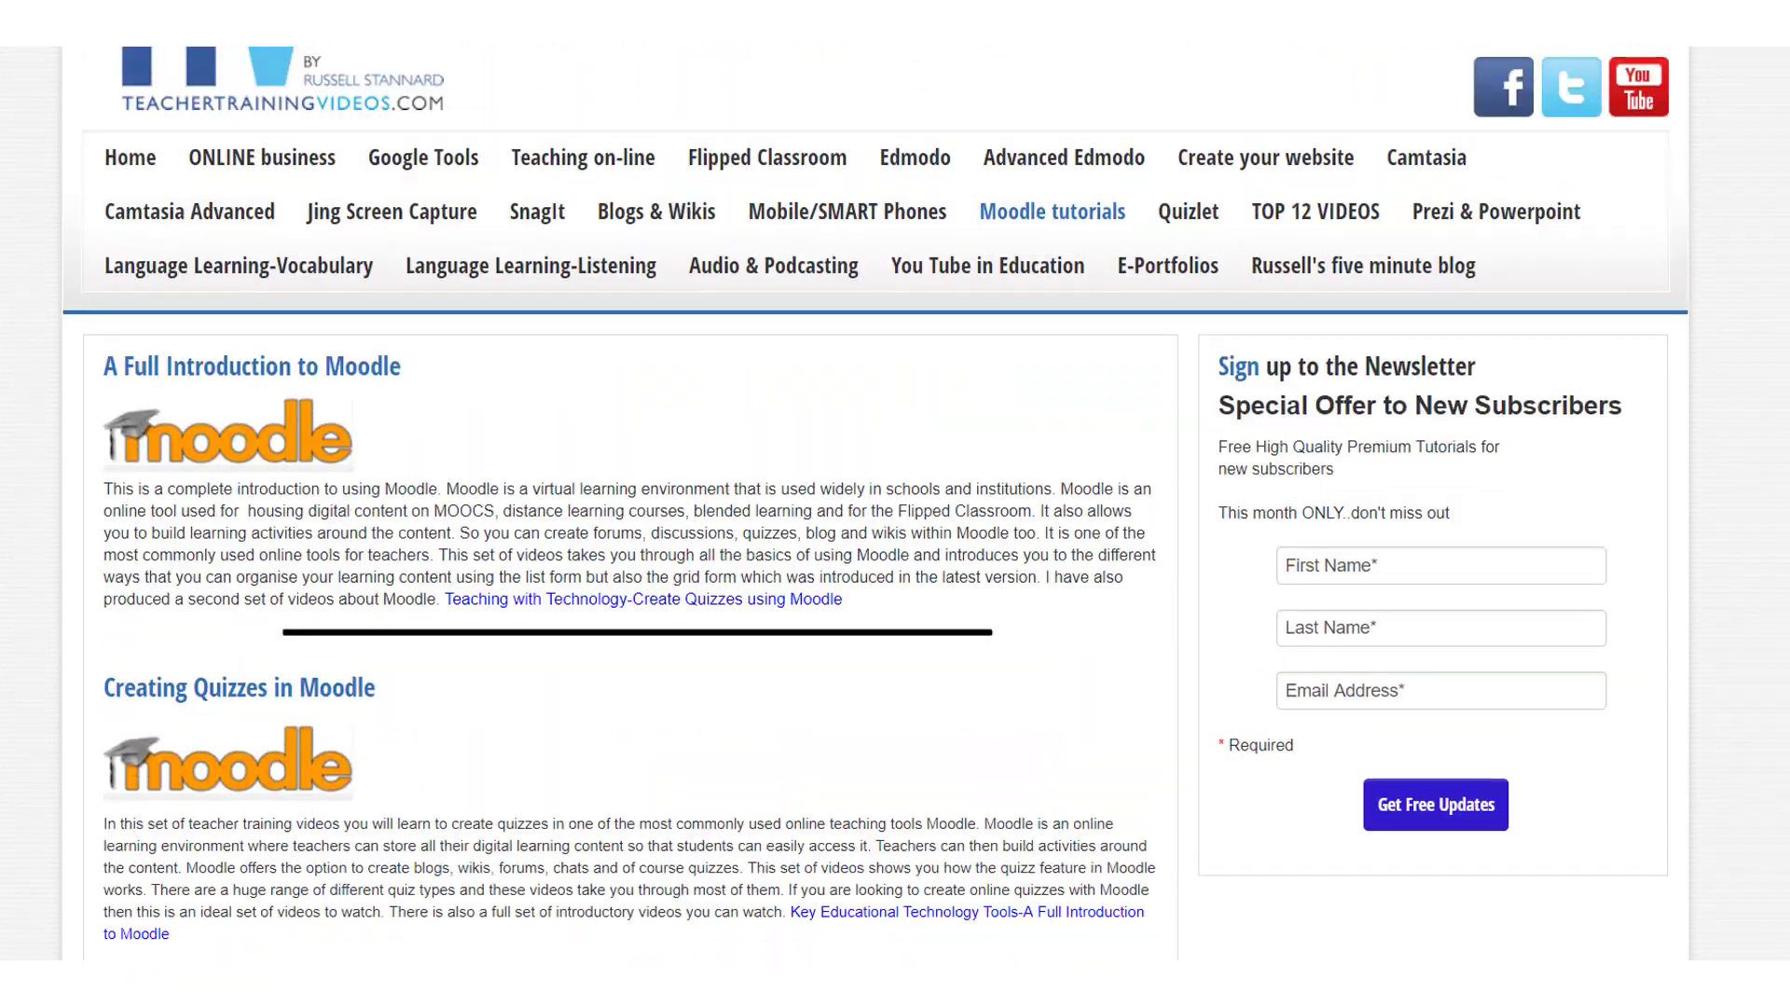
Step: Open the "A Full Introduction to Moodle" tutorial and look over its description and video playlist
left_click(336, 373)
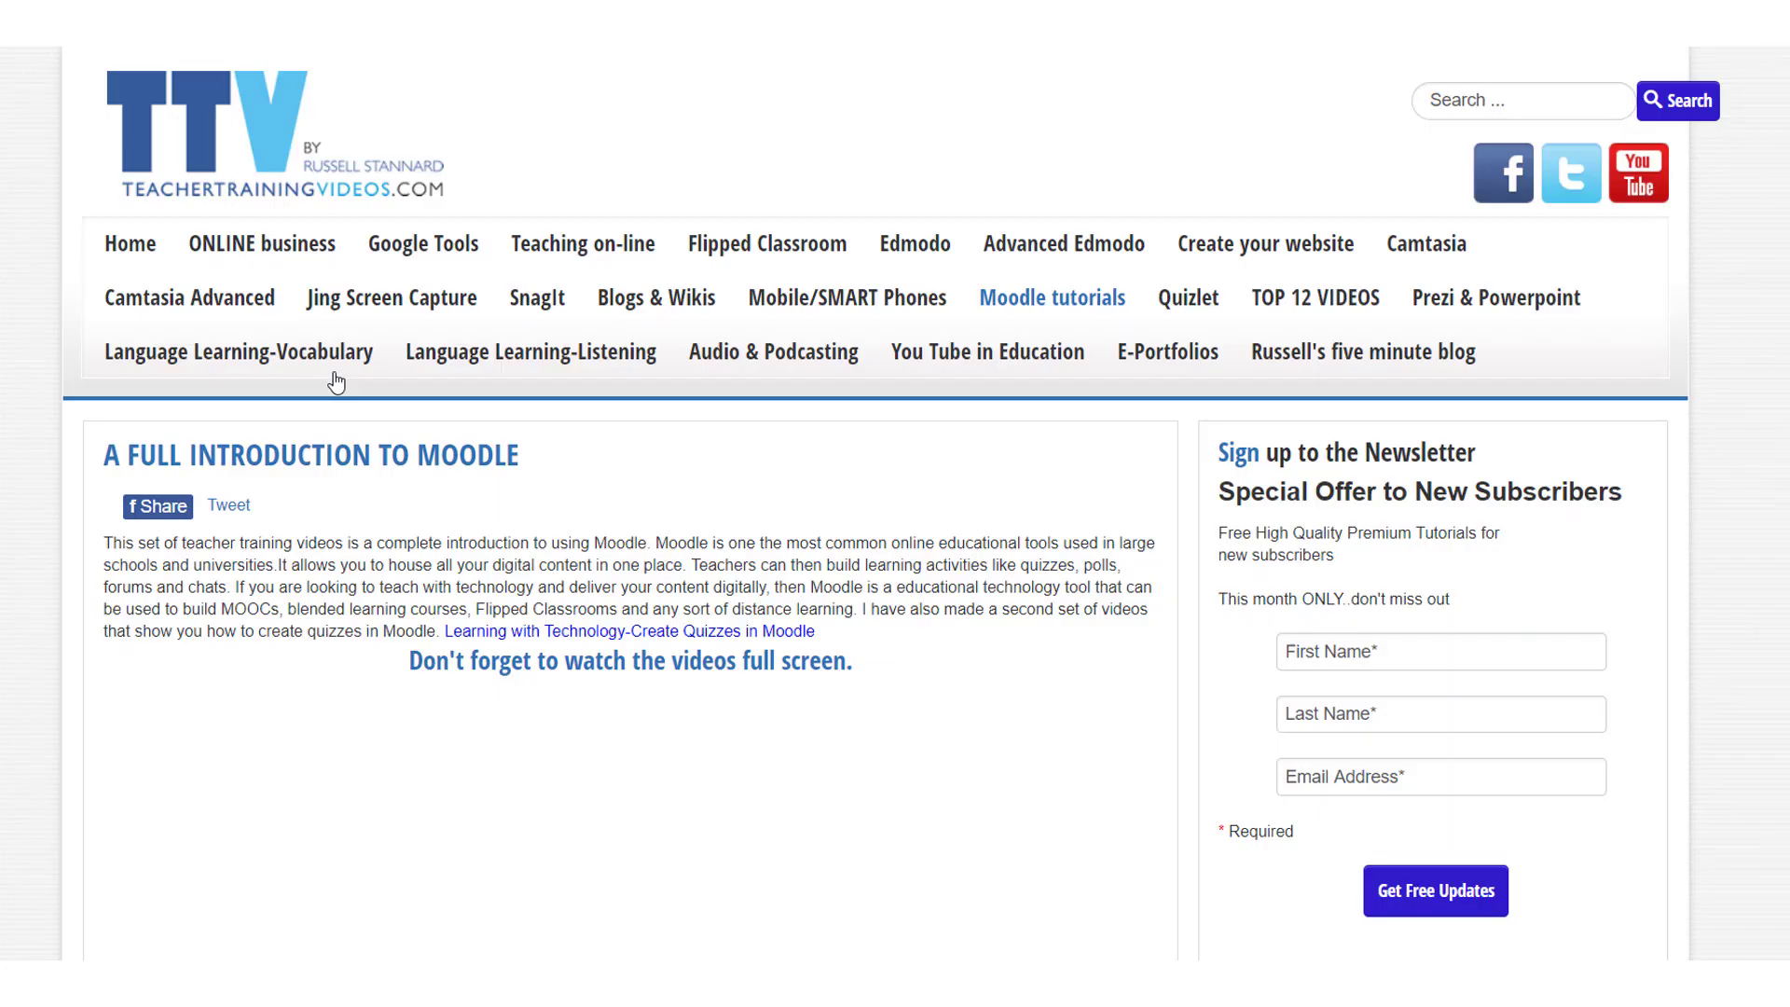
scroll(339, 380, "down", 2)
scroll(820, 491, "down", 1)
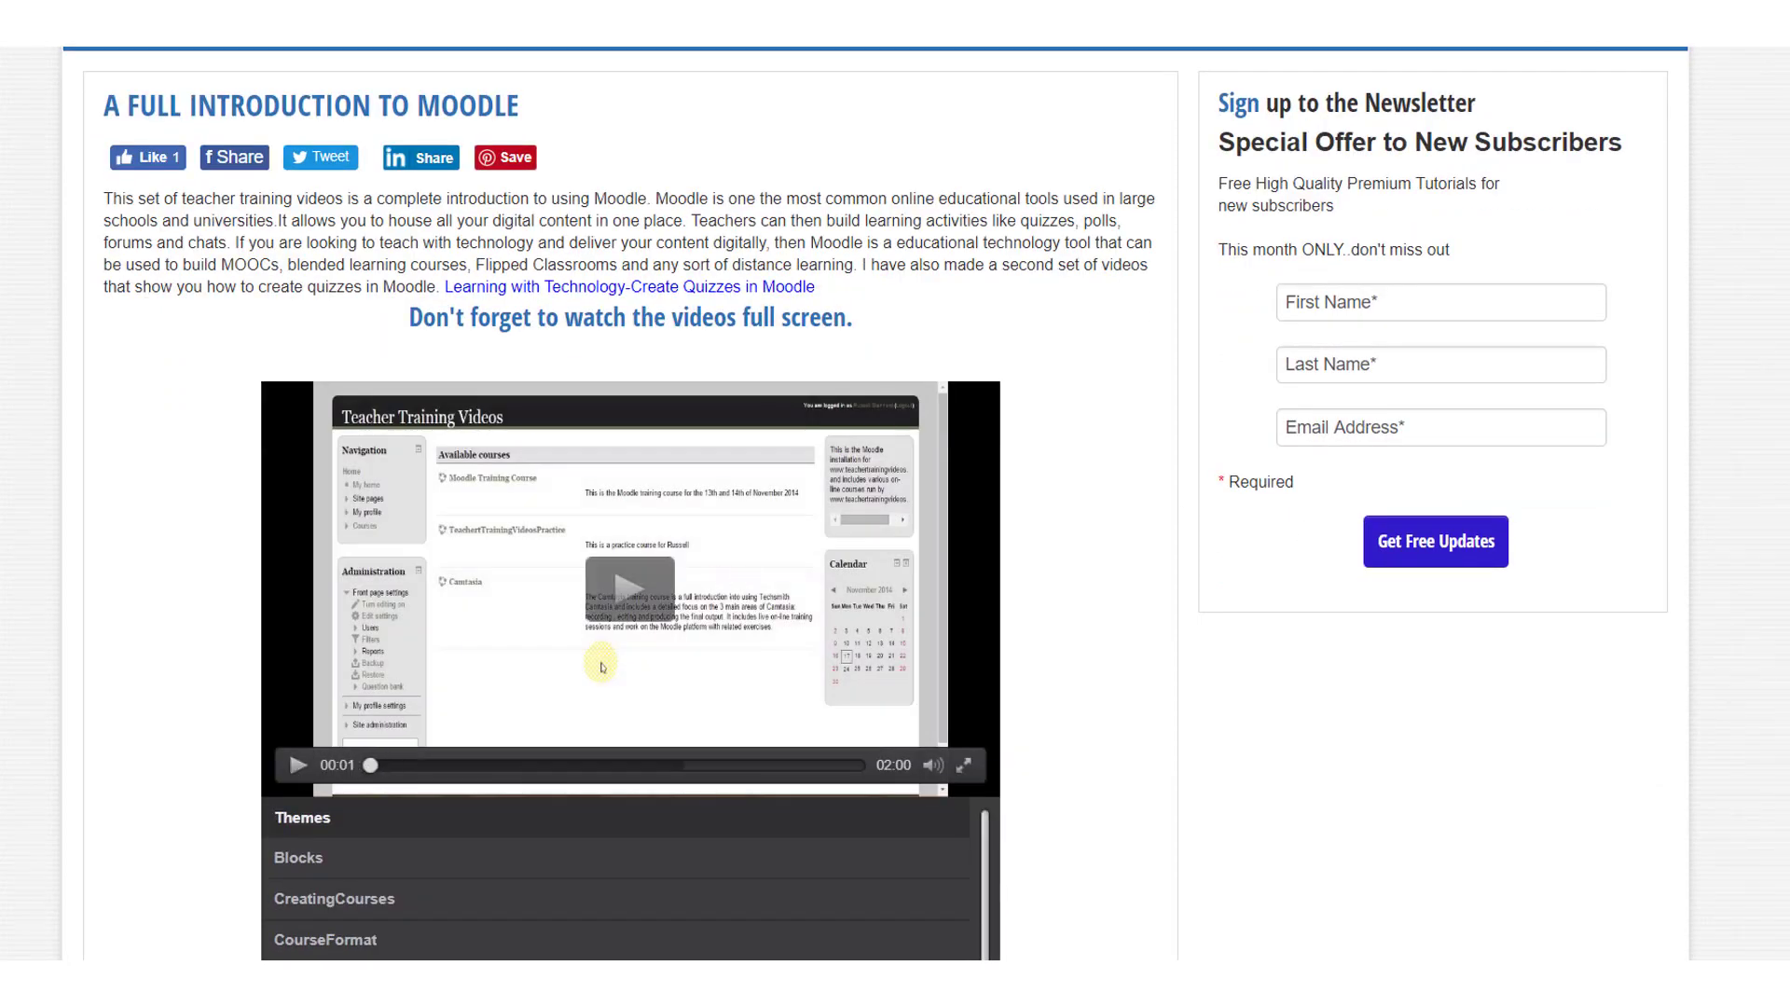
scroll(294, 776, "up", 4)
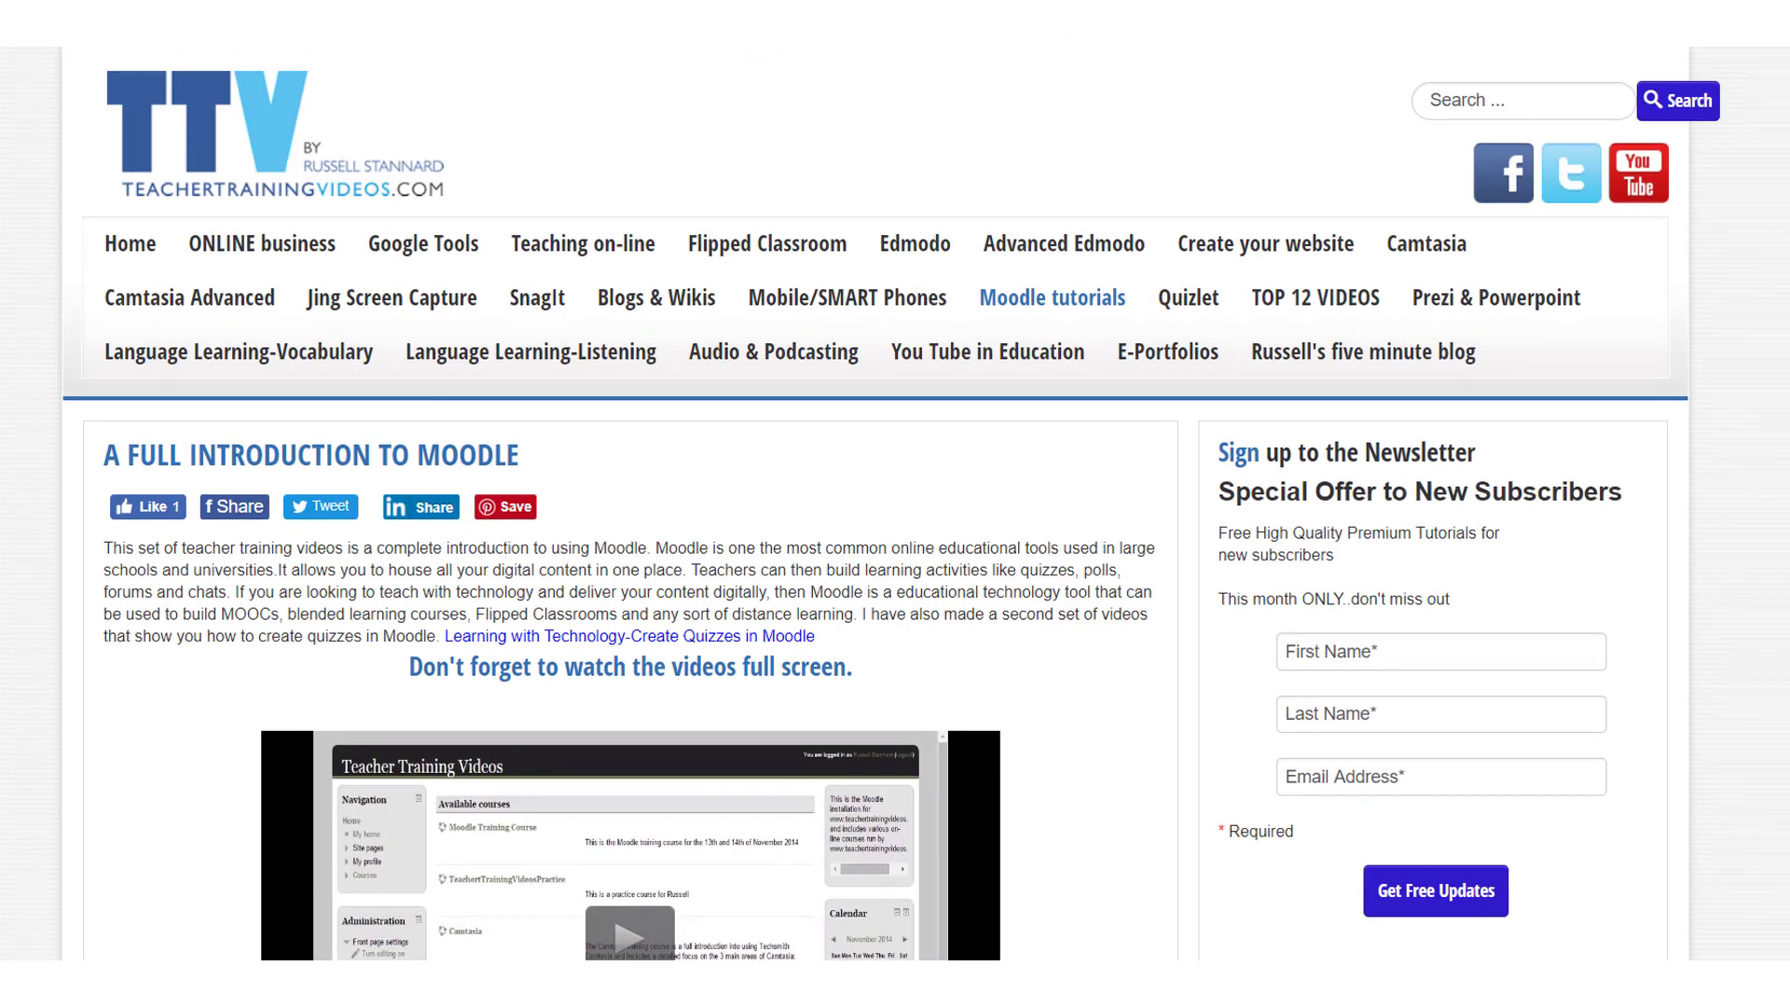